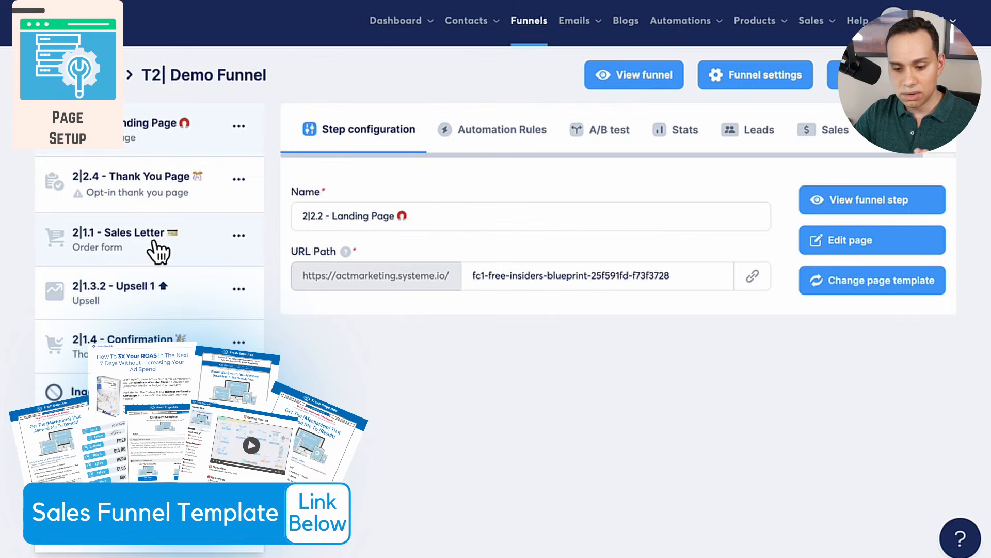
Step: Open the 2|1.1 - Sales Letter funnel step in the page editor and look over its content and order form
click(150, 247)
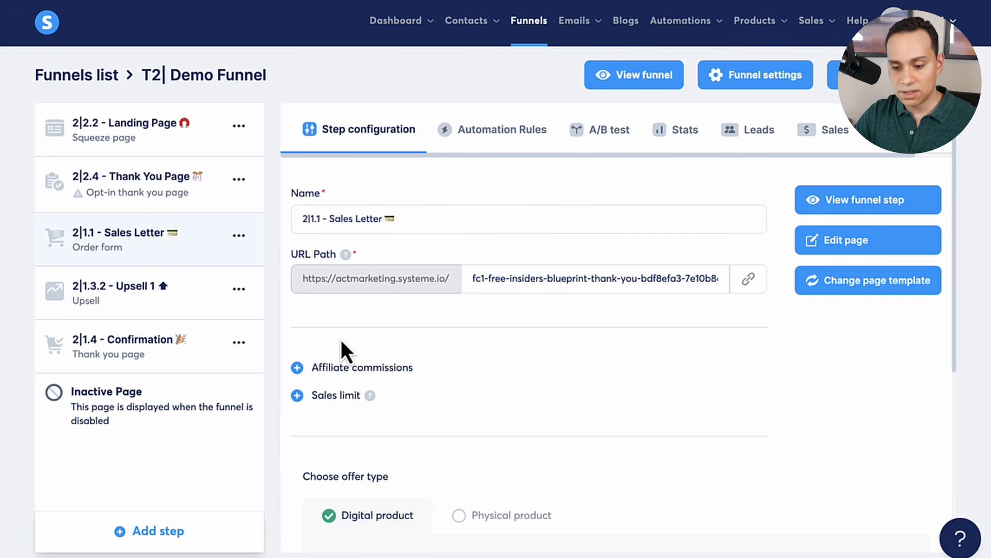
click(239, 237)
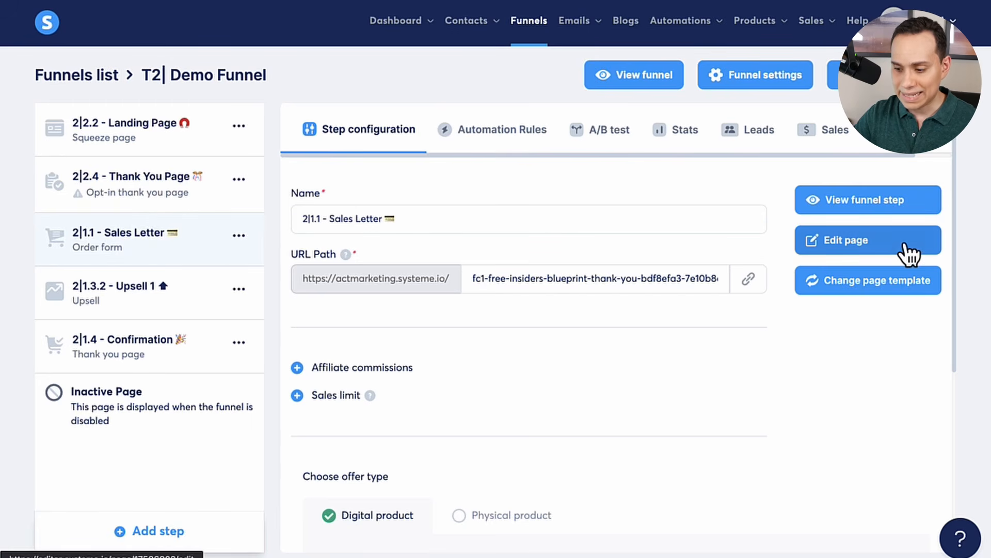
click(836, 238)
scroll(268, 127, down, 15)
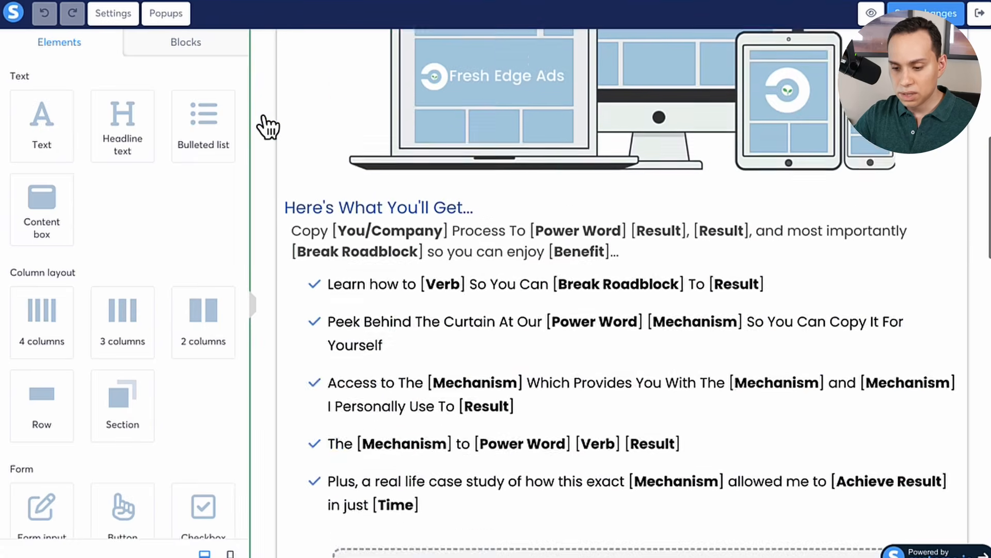
scroll(375, 160, down, 15)
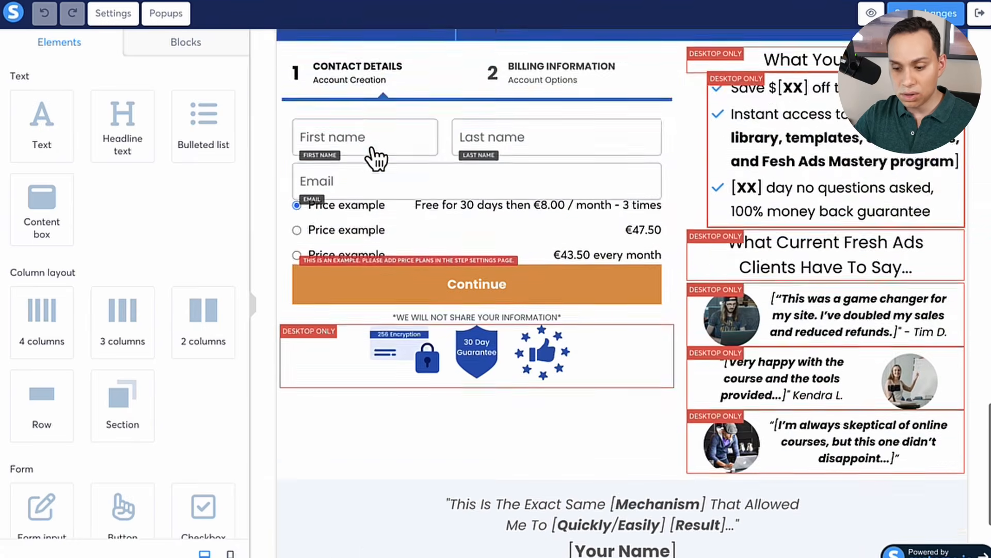
scroll(376, 160, up, 20)
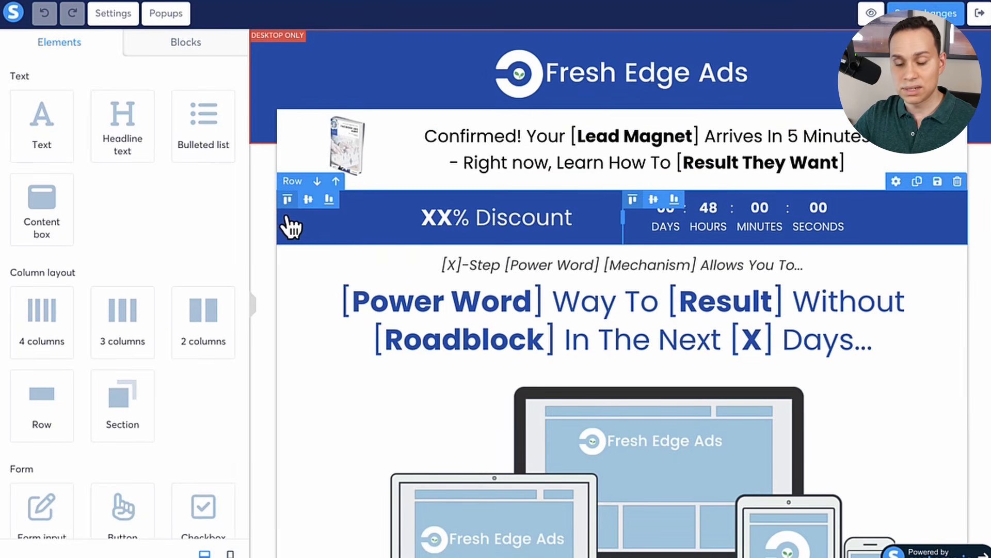
Step: Examine the page settings for typography, language, background, search engine optimization and tracking
click(108, 20)
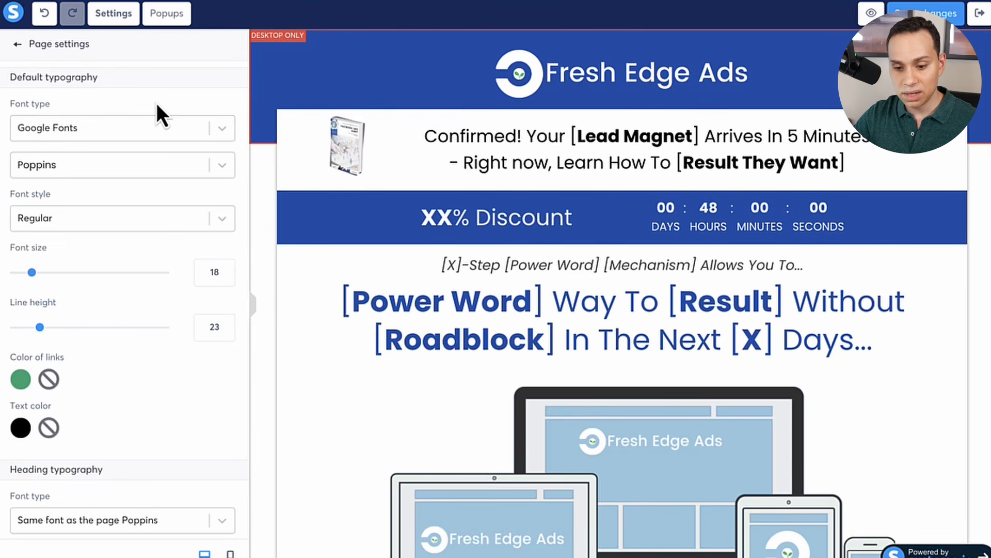
scroll(156, 140, down, 1)
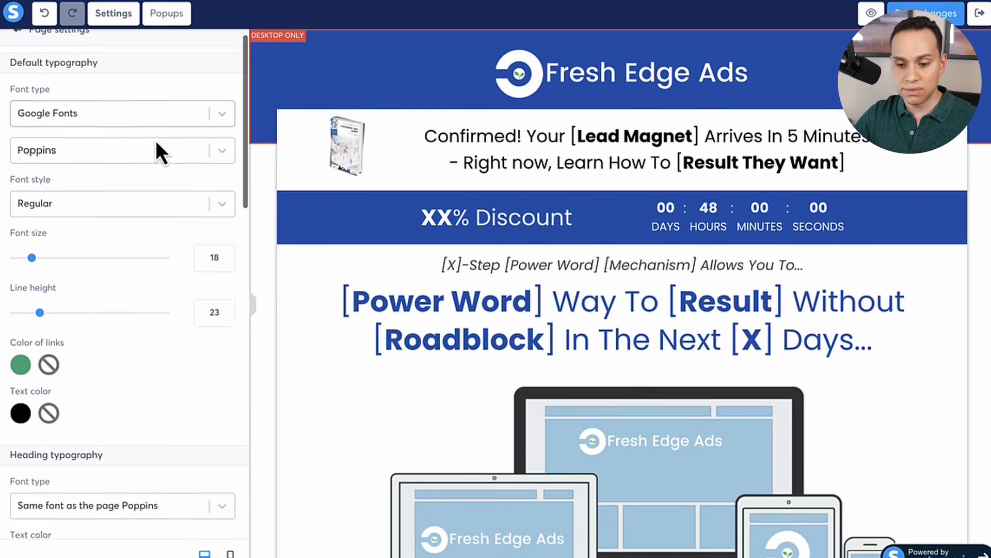
scroll(156, 141, up, 1)
scroll(142, 200, down, 5)
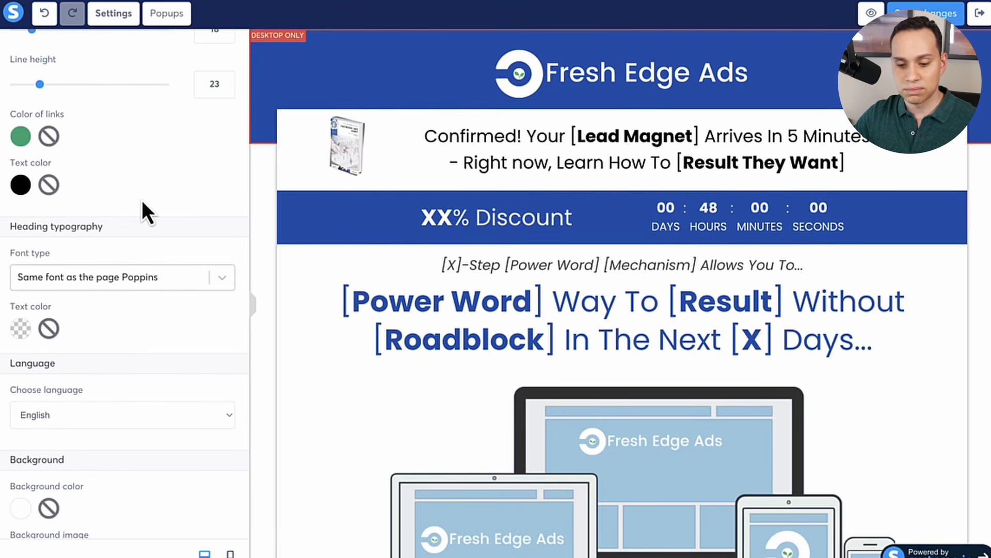
scroll(142, 200, down, 10)
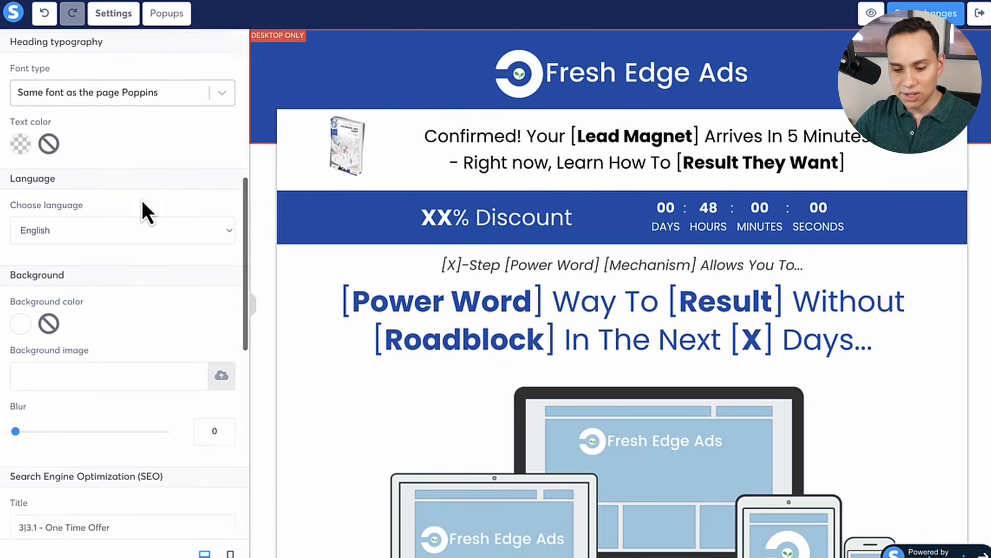
scroll(141, 196, down, 1)
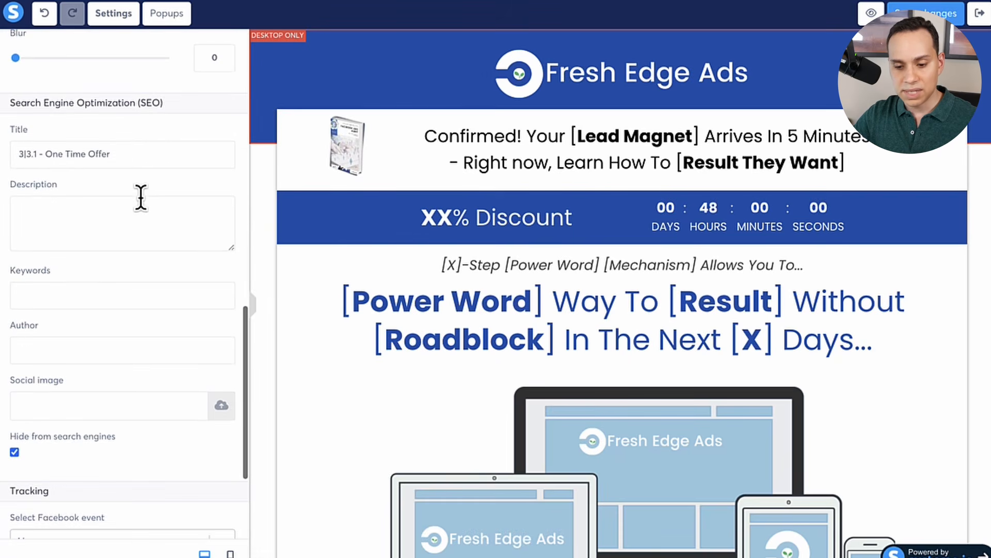
click(144, 150)
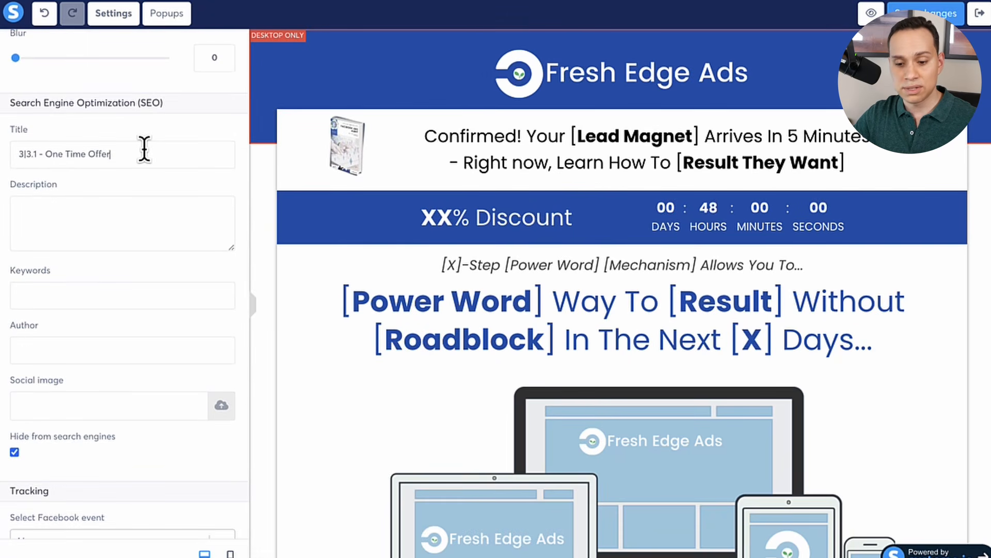
scroll(144, 151, down, 3)
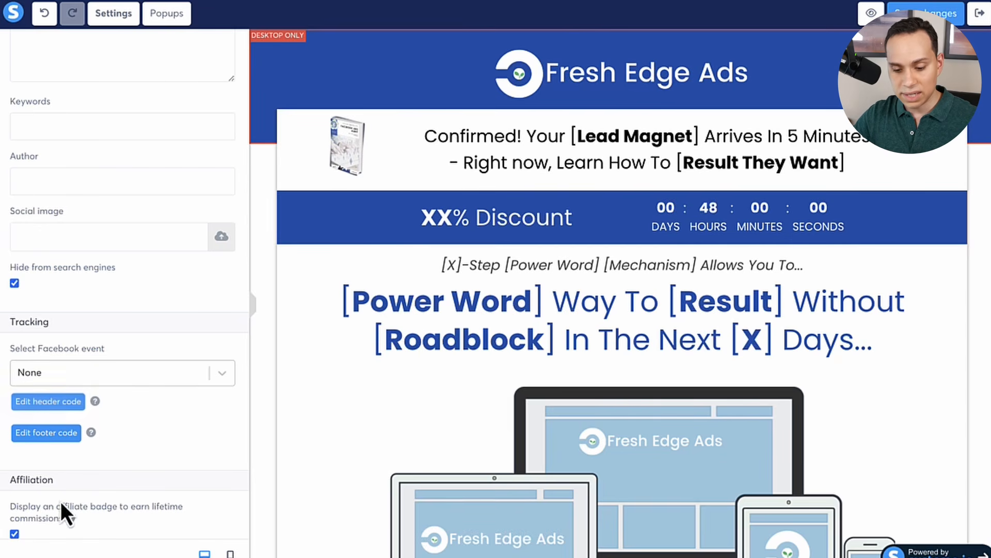
Step: Switch the affiliate badge display off and back on, and leave the page settings
click(15, 535)
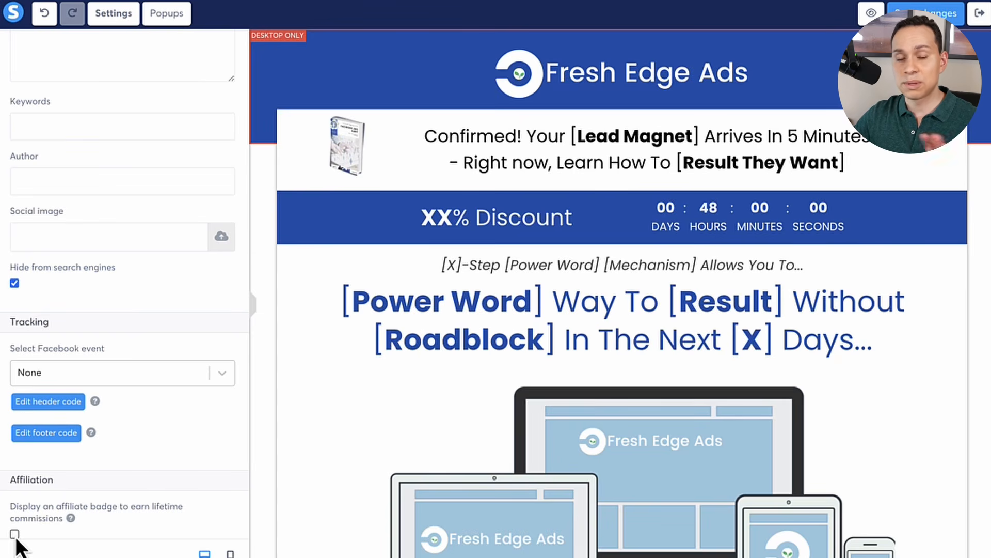
click(16, 537)
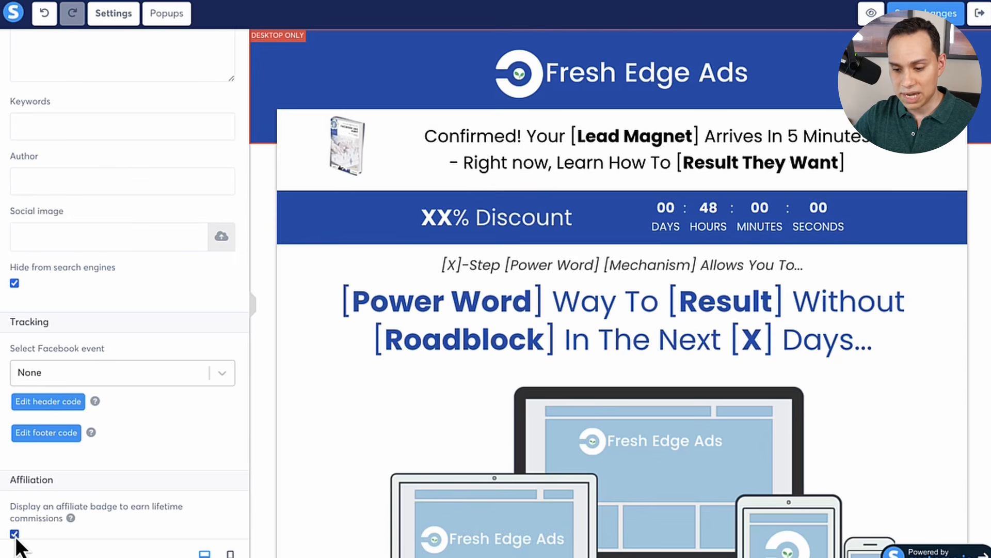
scroll(157, 111, up, 15)
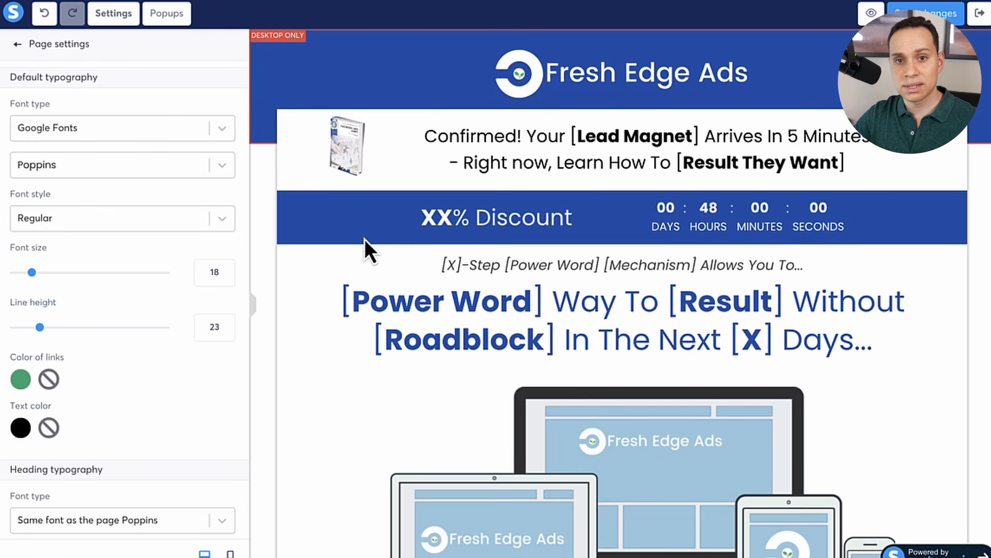
click(724, 230)
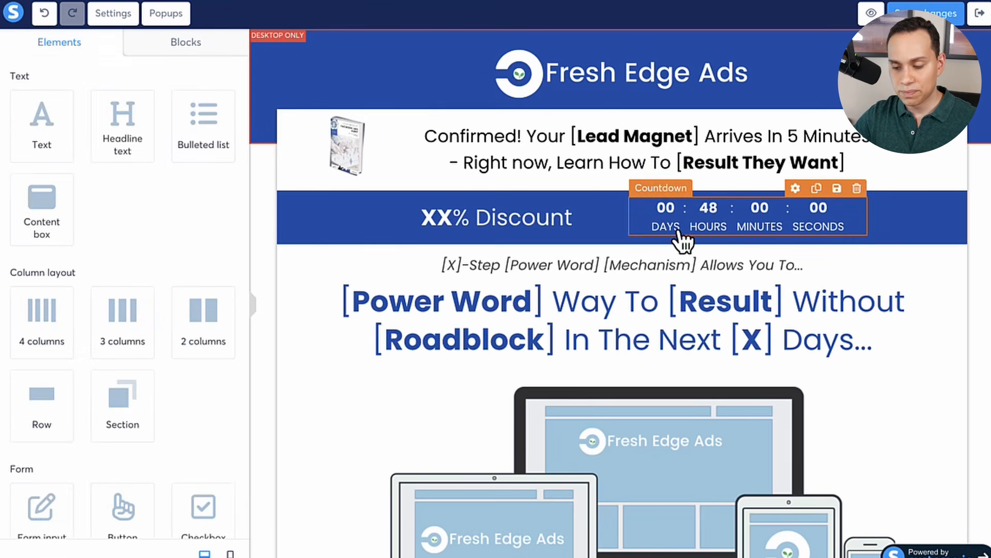
Step: Try yellow, brown and green backgrounds on the logo header section, ending with purple BD10E0
click(345, 42)
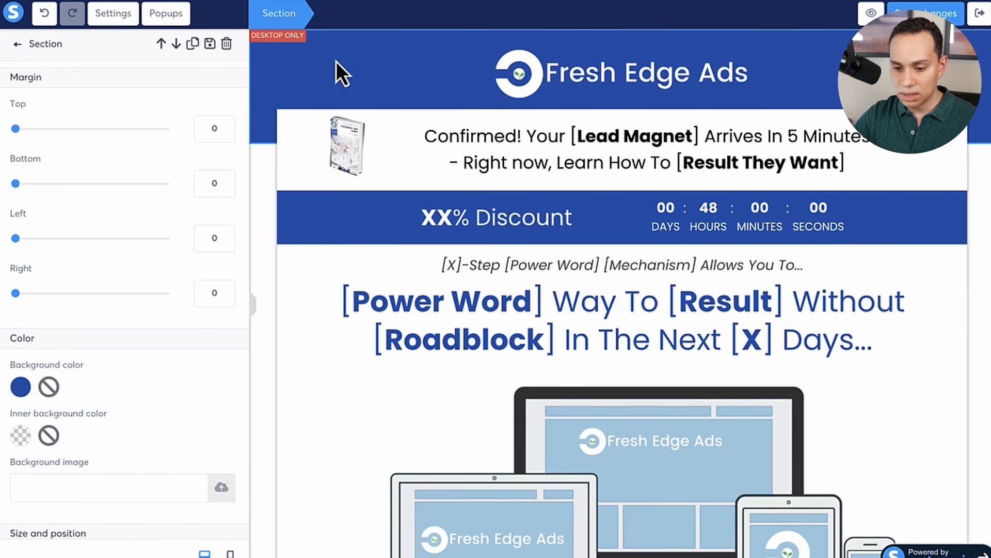
click(20, 395)
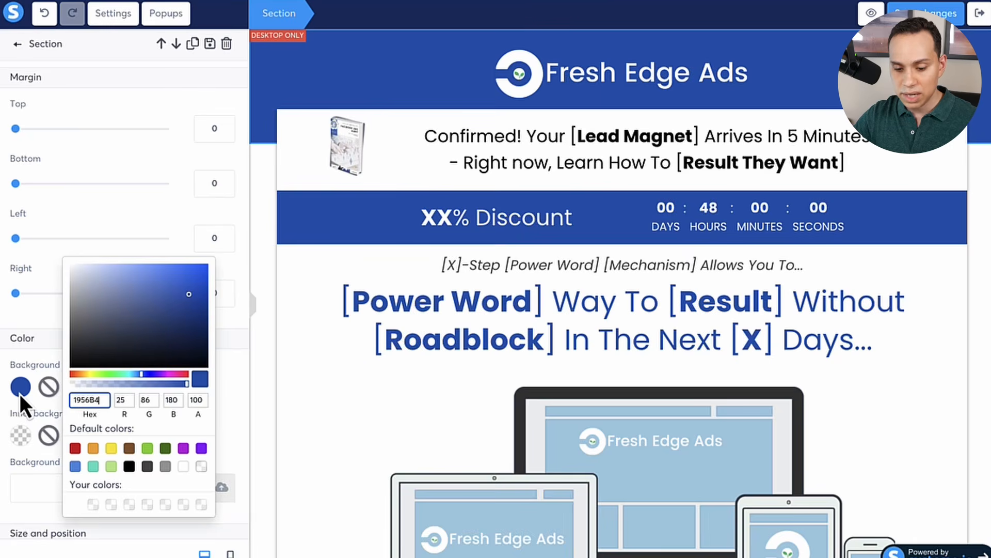
click(111, 448)
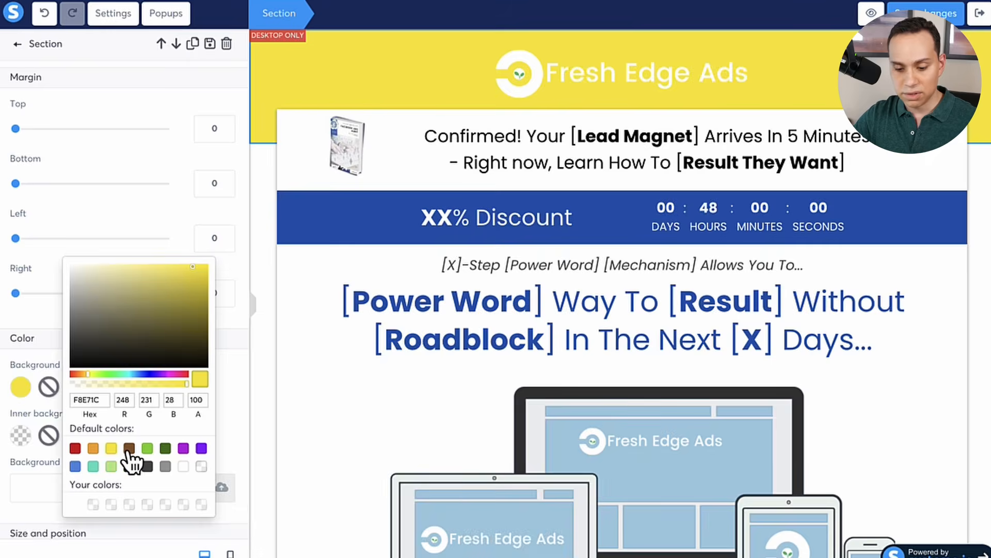
click(129, 448)
click(147, 448)
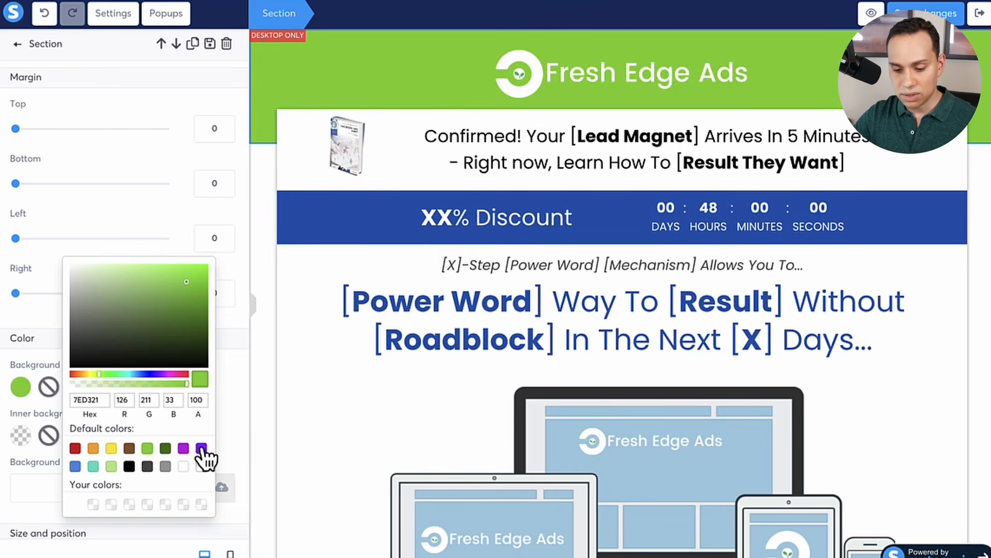
click(184, 448)
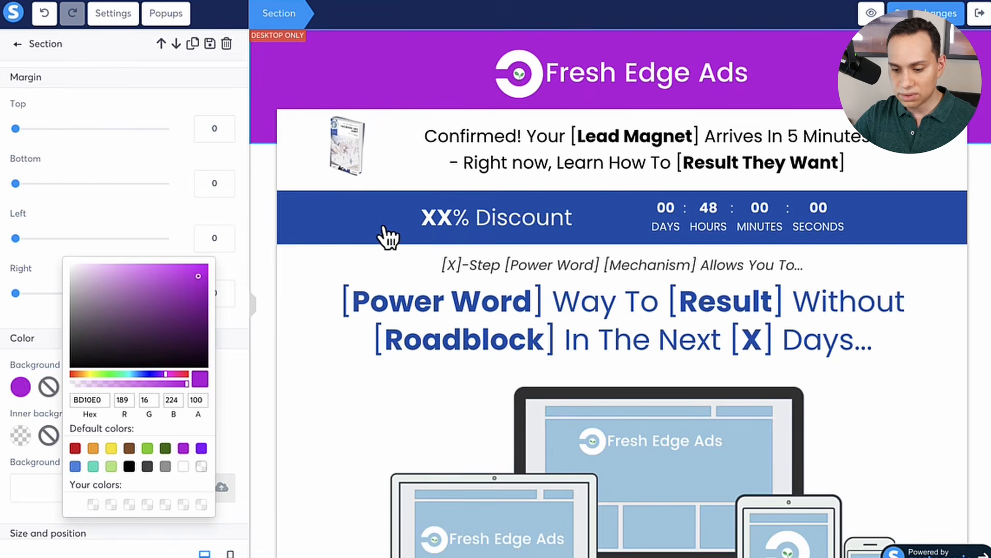
Step: Set the background color of the XX% Discount countdown row to the default violet
click(312, 221)
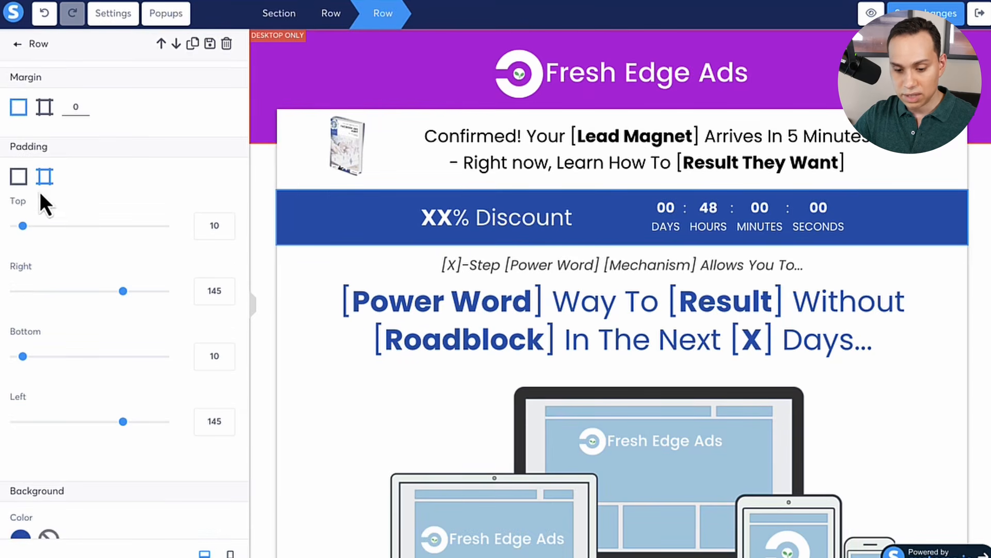
scroll(89, 405, down, 5)
click(21, 308)
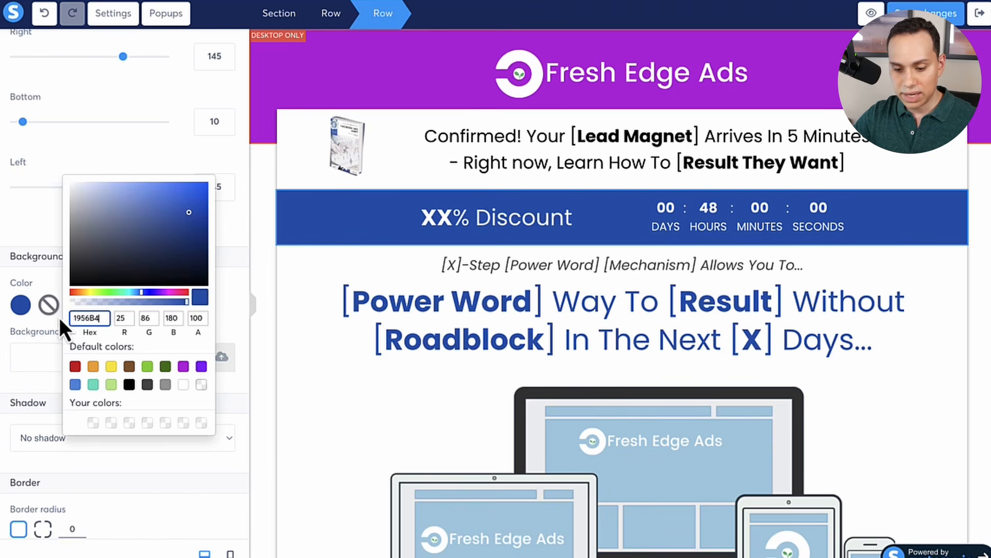
click(201, 366)
click(441, 343)
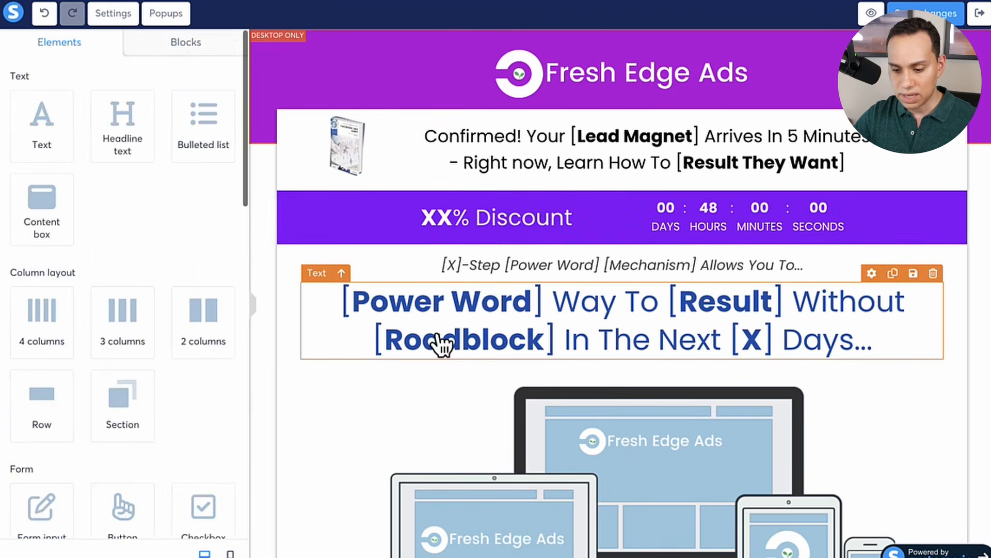
Step: Recolor the whole "[Power Word] Way To [Result]" headline text to the default violet
click(413, 329)
triple_click(469, 290)
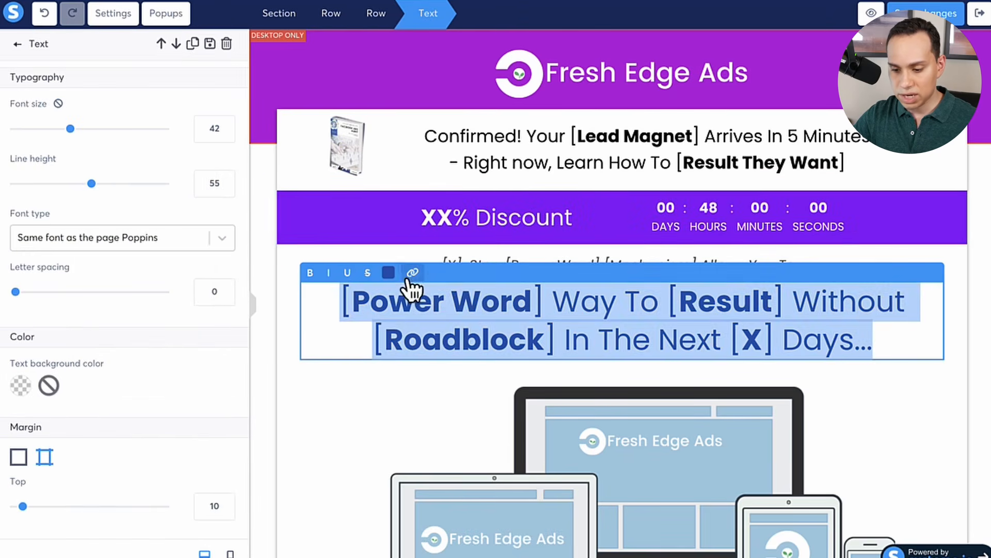
click(389, 272)
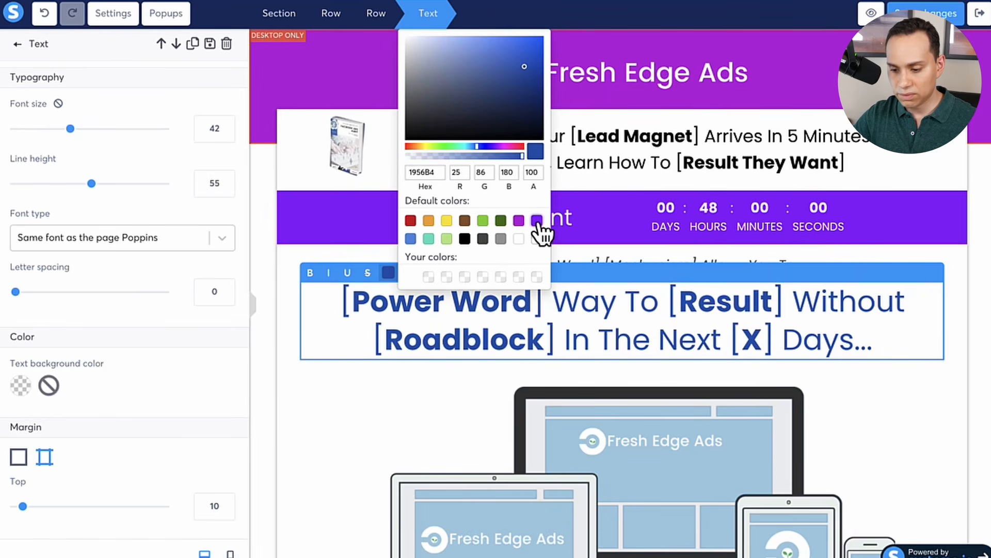
click(537, 221)
click(287, 341)
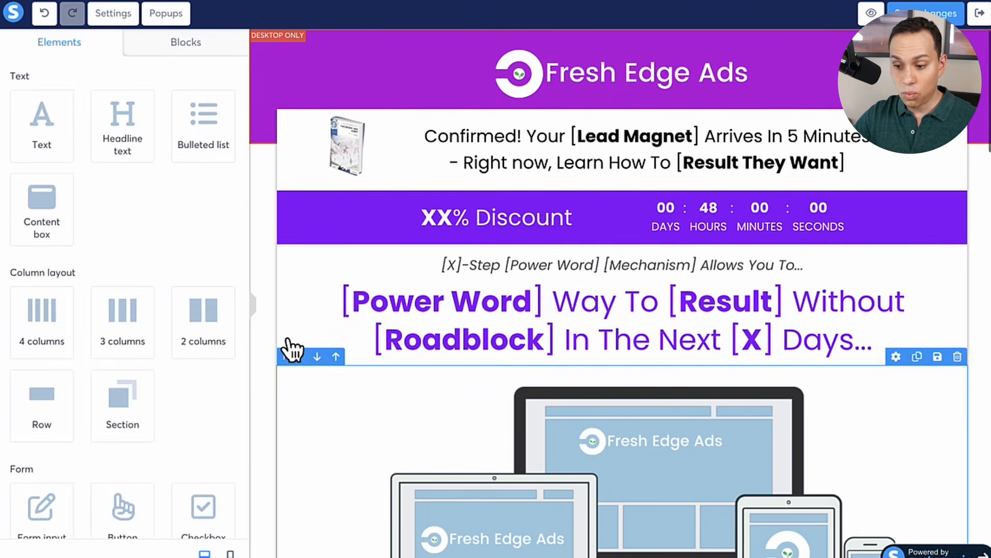
Step: Look through the guarantee, testimonial and order form sections of the sales page
scroll(339, 224, down, 15)
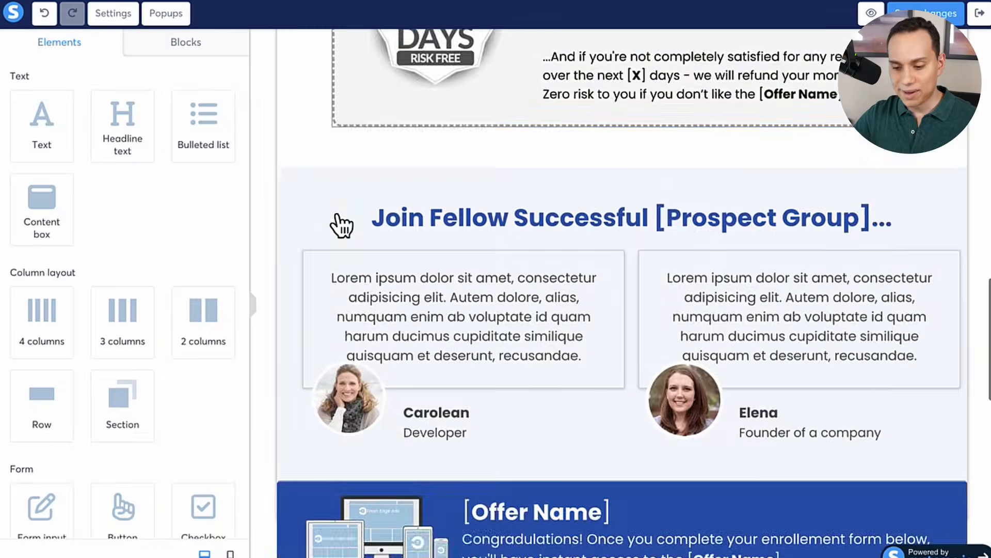
scroll(339, 224, down, 10)
scroll(338, 223, up, 15)
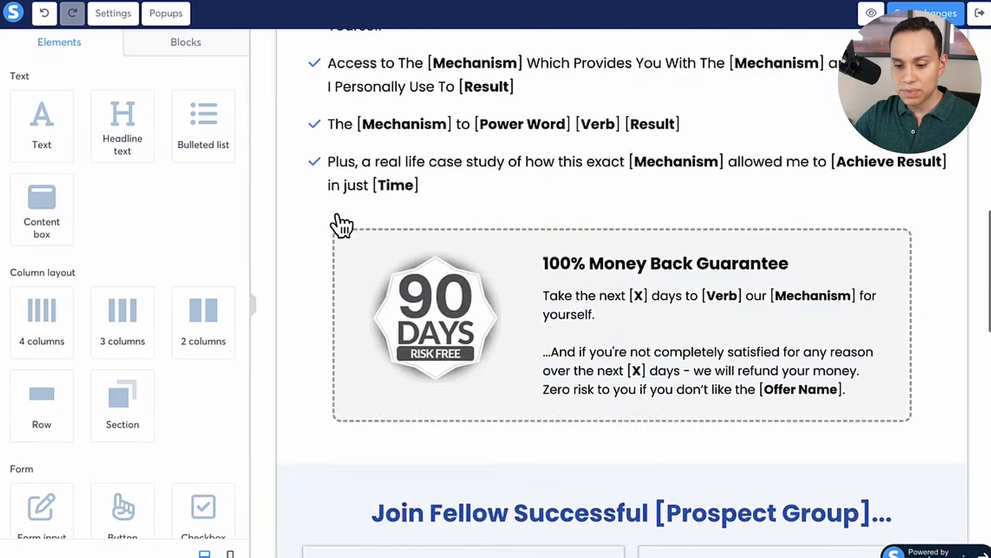
scroll(339, 223, up, 20)
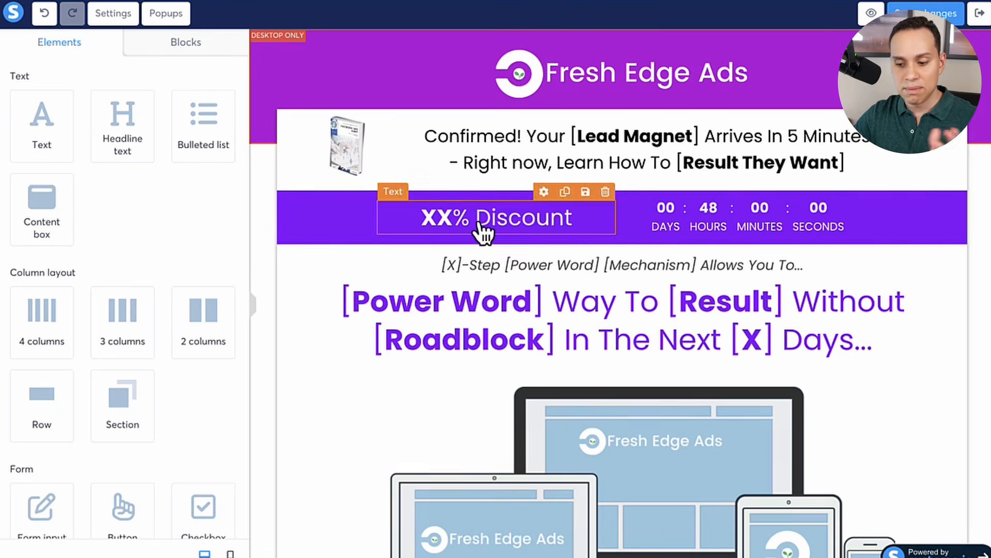
scroll(483, 230, down, 10)
scroll(482, 234, up, 2)
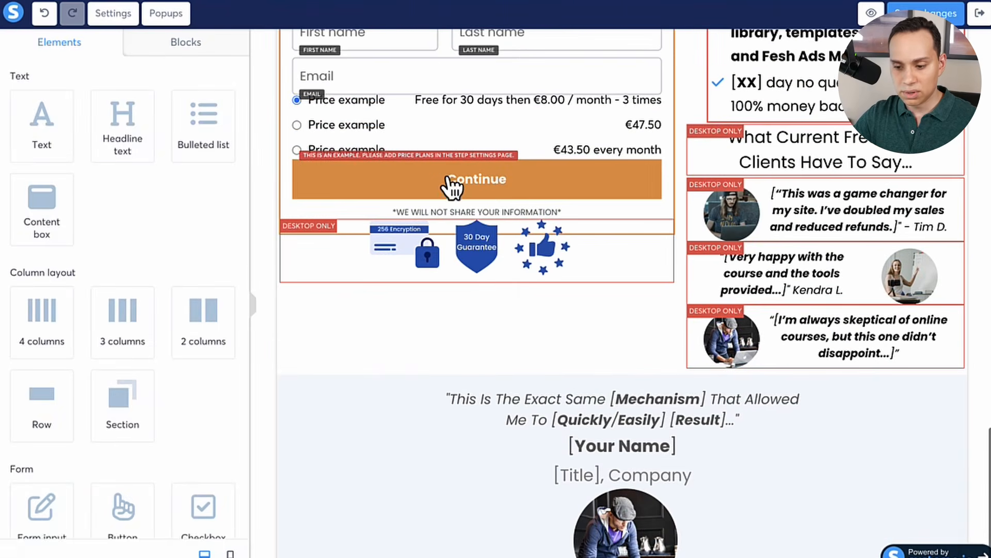
scroll(499, 196, up, 10)
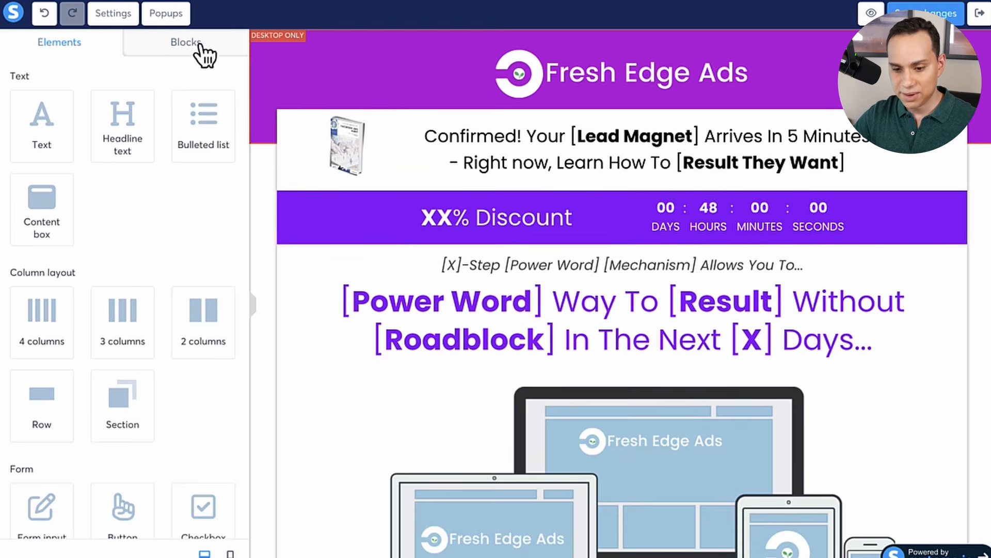
Step: Undo the color changes to the headline, the discount row and the header section
click(46, 14)
click(45, 14)
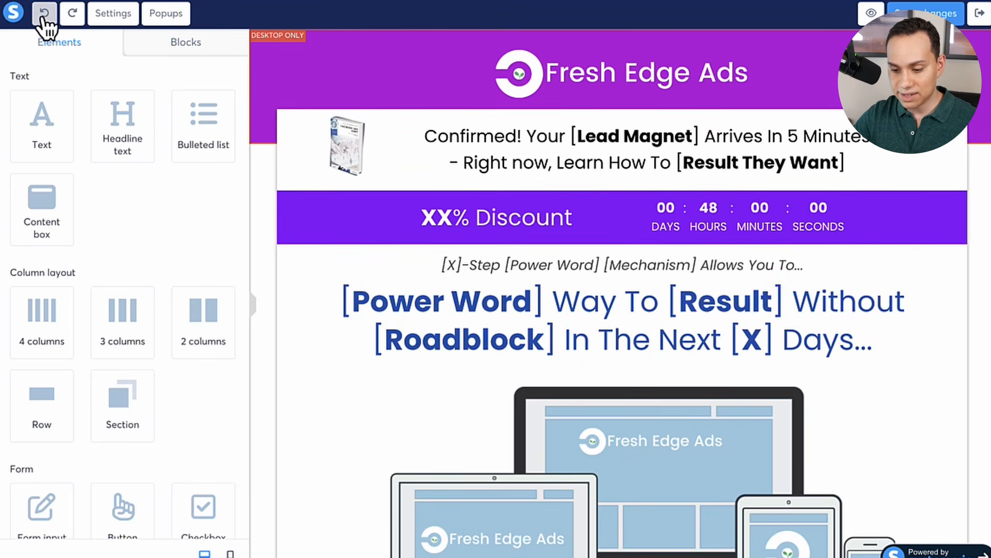
click(44, 15)
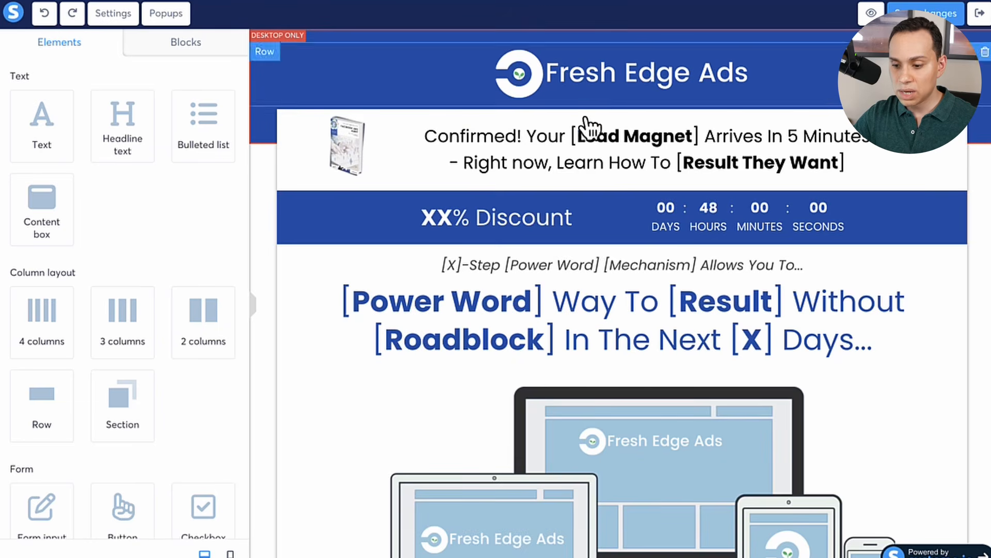
Step: Delete the row holding the book image and lead magnet confirmation text, and undo the deletion
click(551, 166)
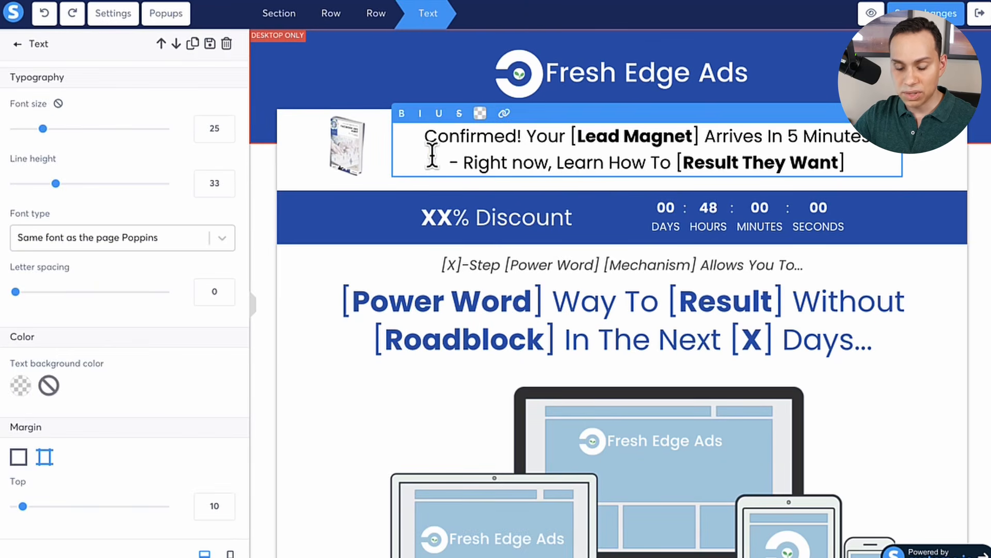
click(290, 167)
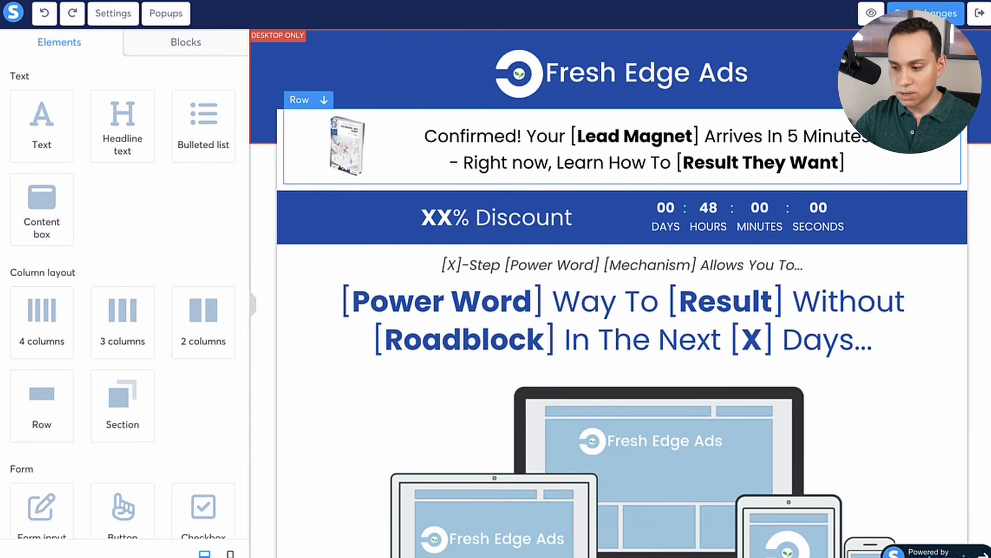
click(950, 99)
click(543, 78)
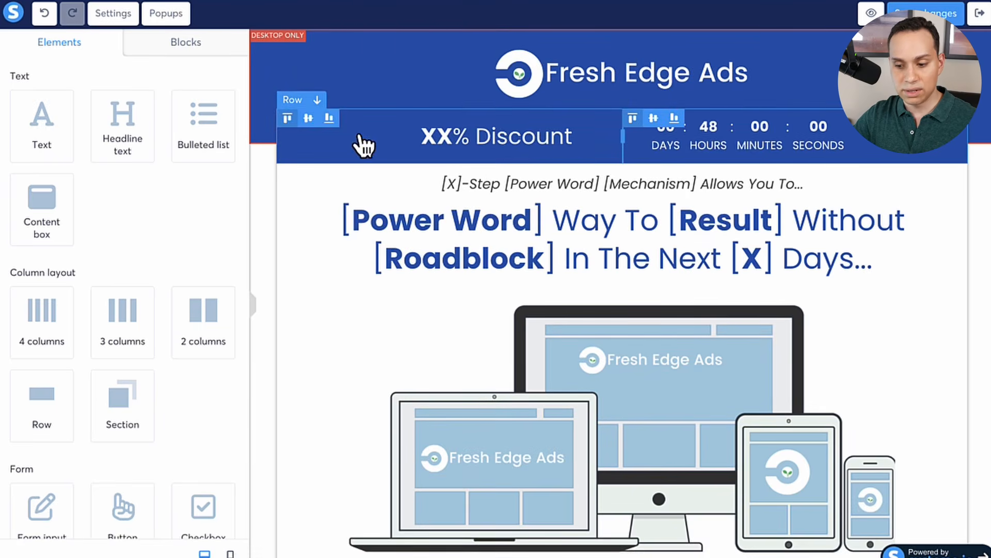
click(45, 14)
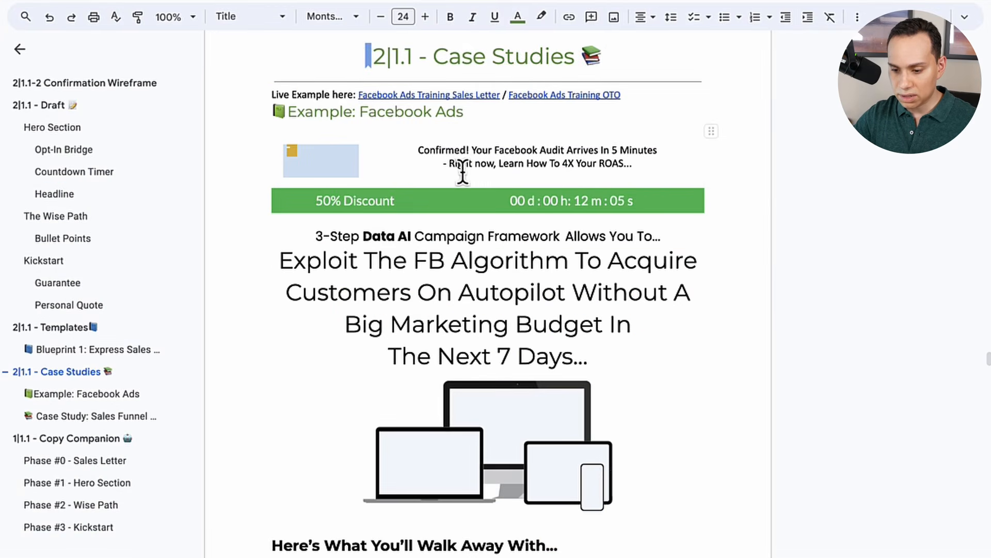
Step: Switch to the Google Docs wireframe and copy the two-line confirmation text from the Facebook Ads example
click(417, 149)
triple_click(660, 164)
key(ctrl+c)
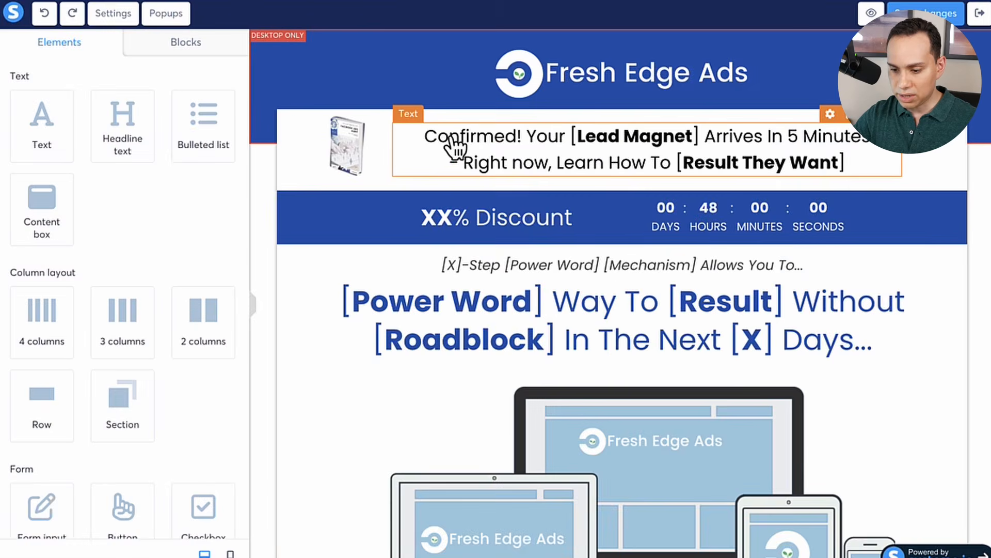
Step: In the page editor, replace the confirmation text with unformatted "Confirmed! Your Facebook Audit Arrives In 5 Minutes - Right now, Learn How To 4X Your ROAS..."
click(426, 139)
triple_click(847, 161)
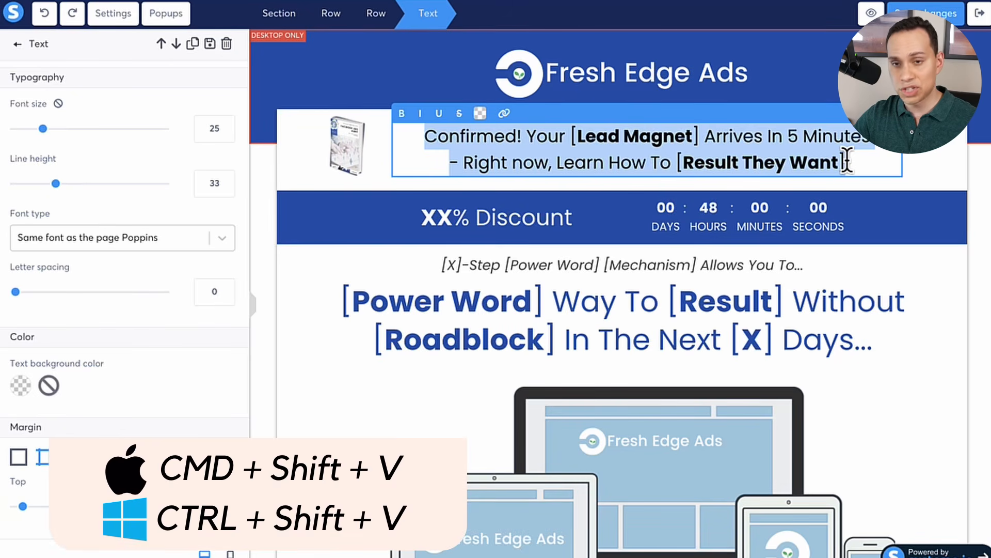
key(ctrl+shift+v)
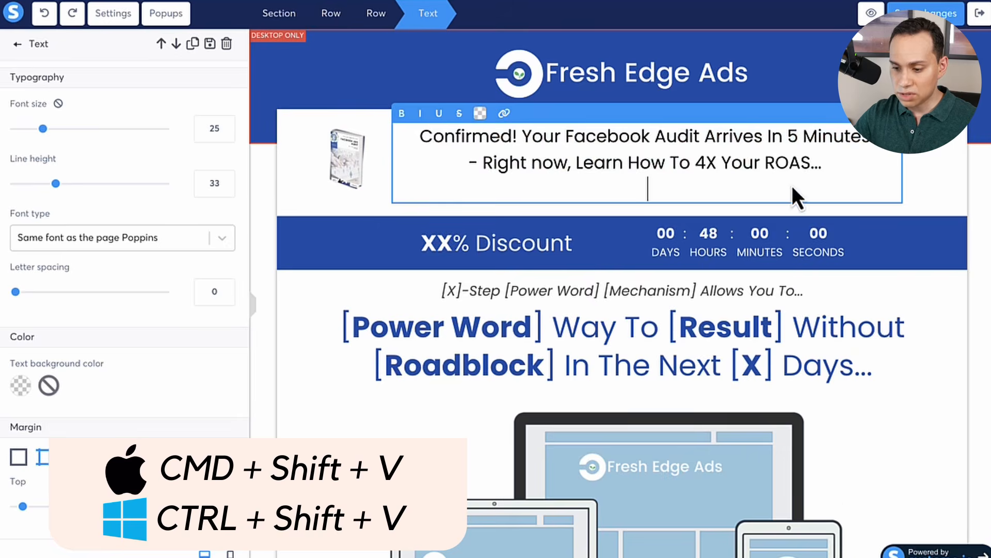
key(Left)
key(Left)
key(Left)
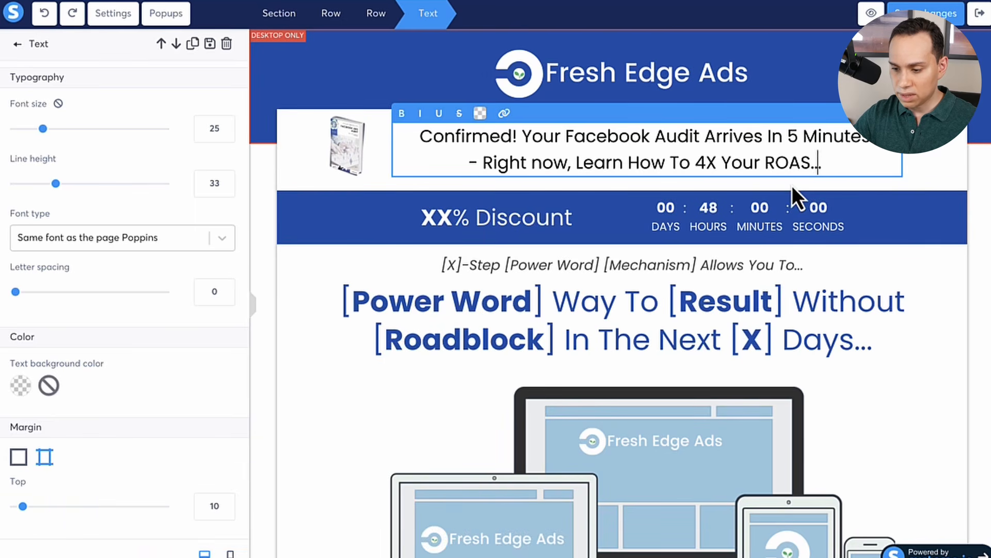
Step: Make "Facebook Audit" and "Learn How To 4X Your ROAS" bold in the confirmation text
click(565, 136)
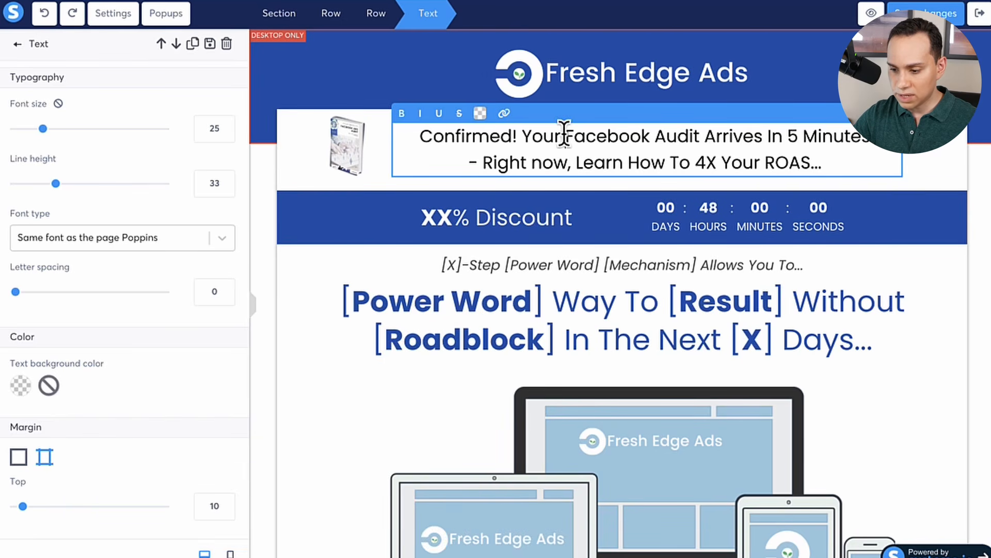
shift+click(703, 135)
key(ctrl+b)
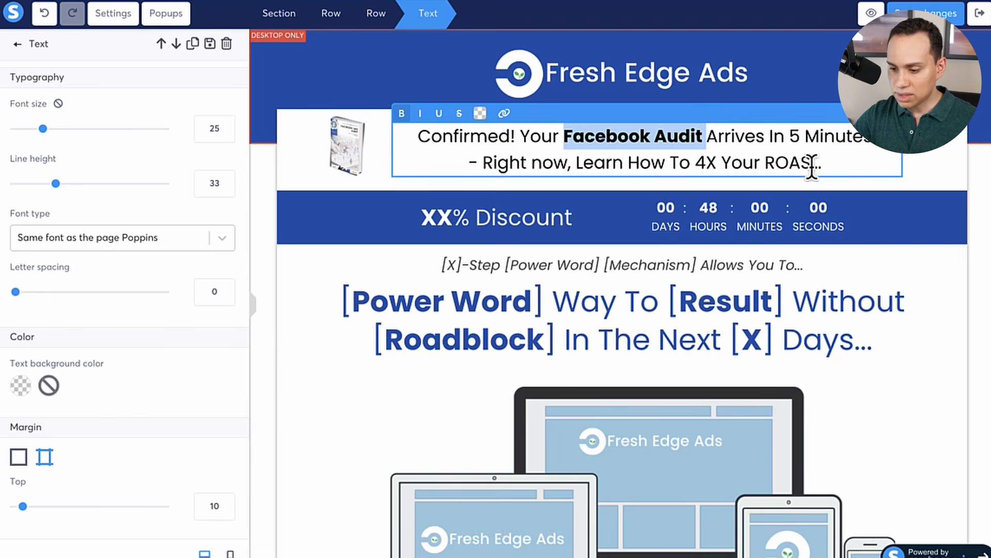
click(575, 163)
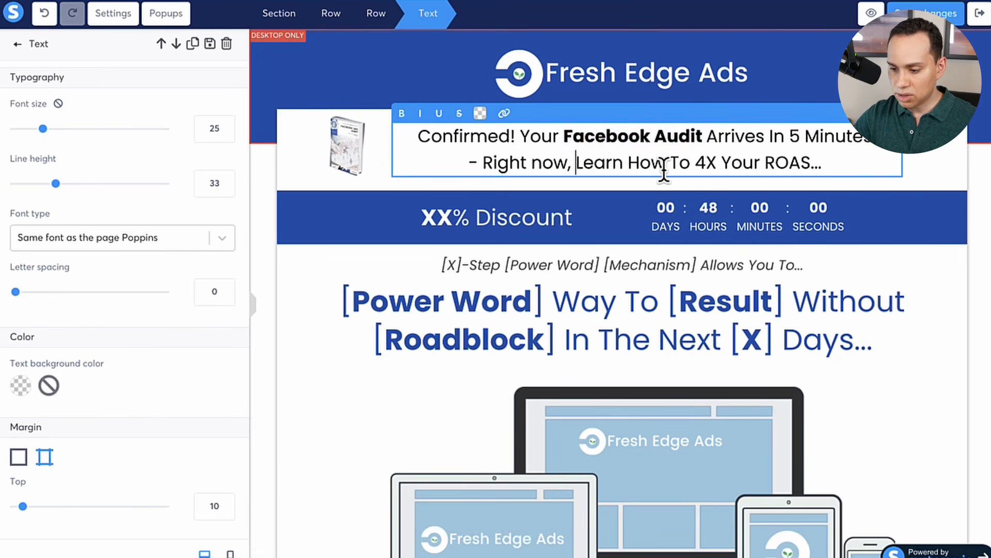
shift+click(810, 163)
key(ctrl+b)
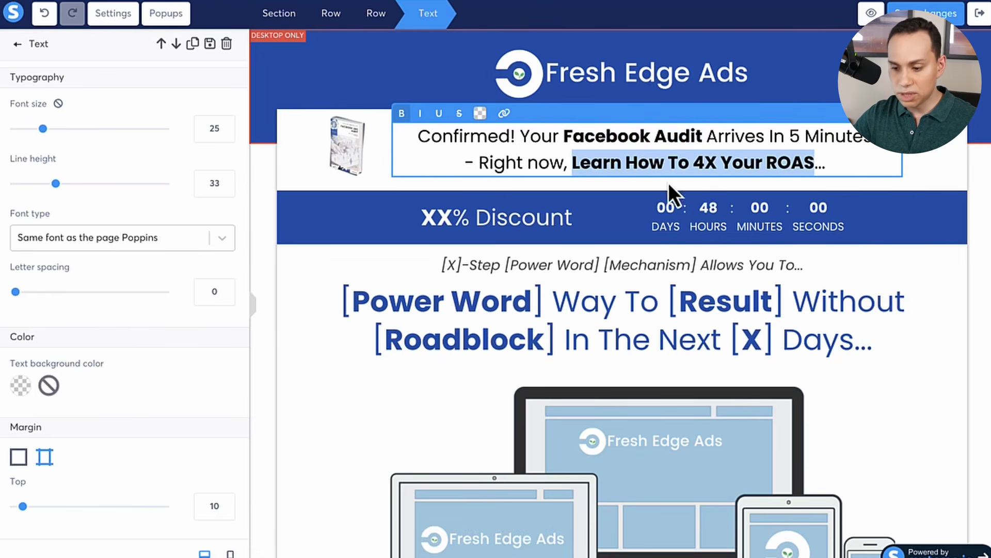
Step: Replace the XX placeholder in the discount row's text with 50 so it reads "50% Discount"
scroll(459, 157, down, 1)
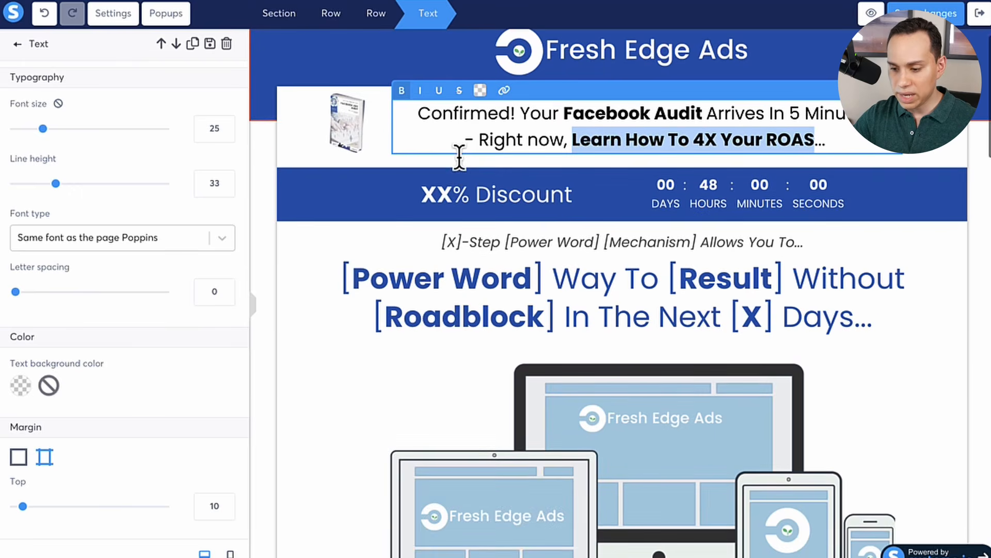
click(543, 229)
click(590, 186)
scroll(590, 186, down, 2)
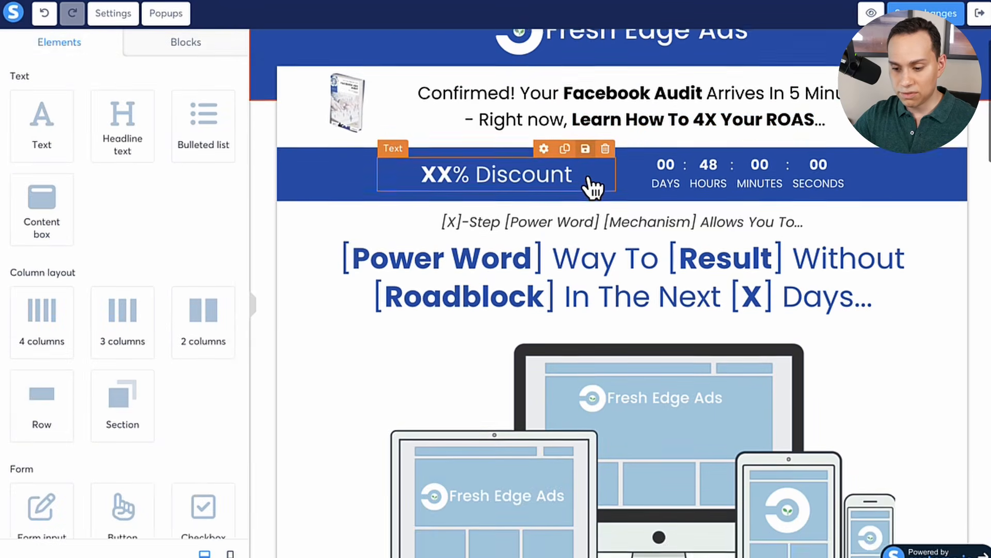
click(442, 157)
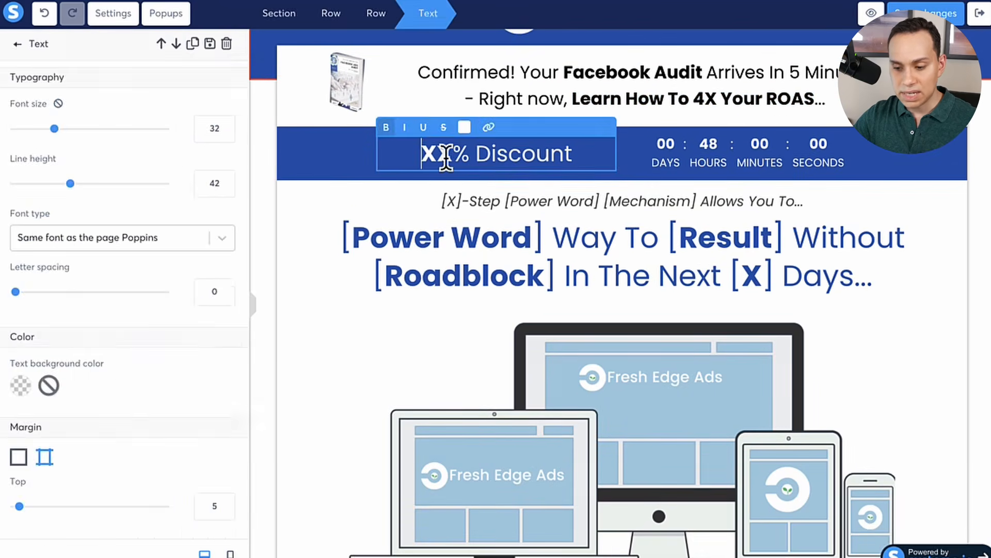
double_click(451, 157)
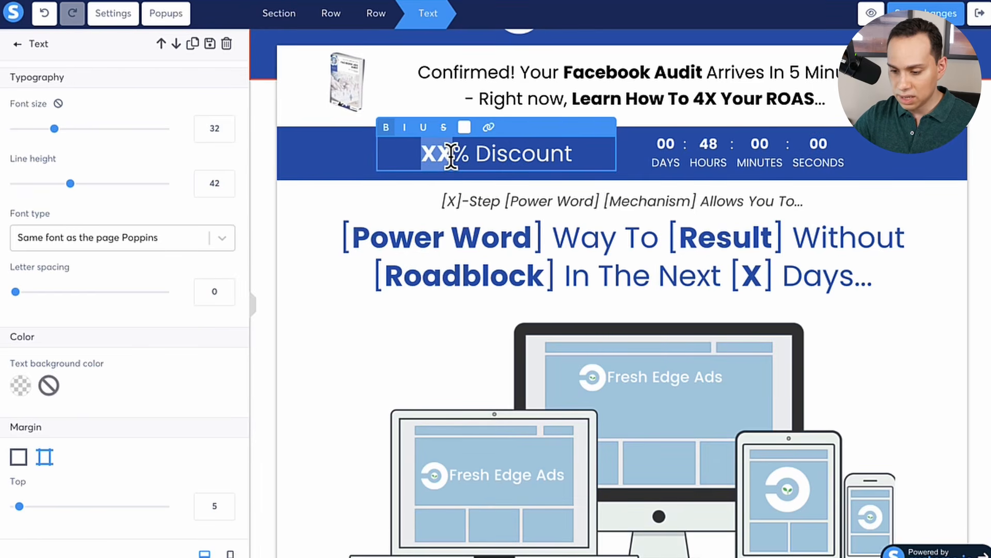
key(ctrl+Right)
key(ctrl+Left)
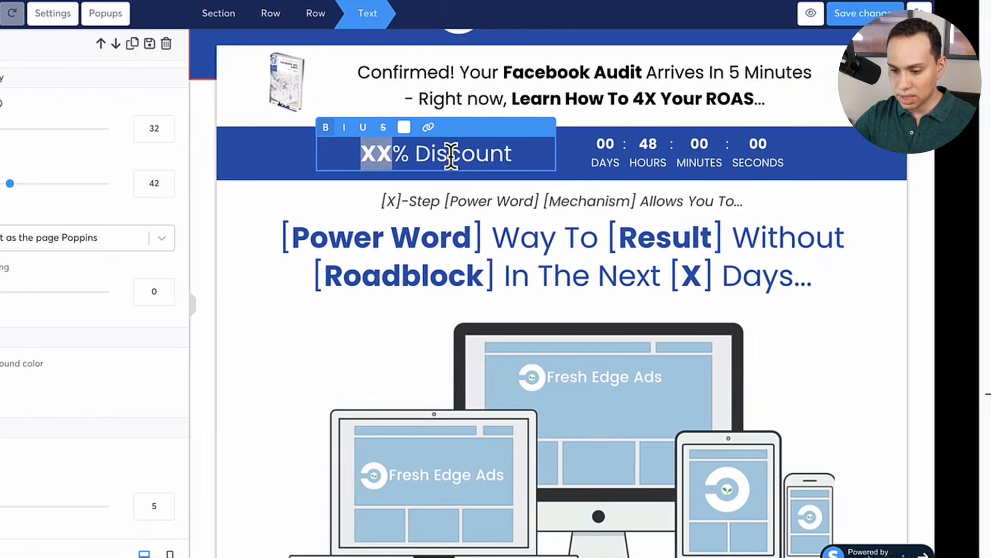
text(50)
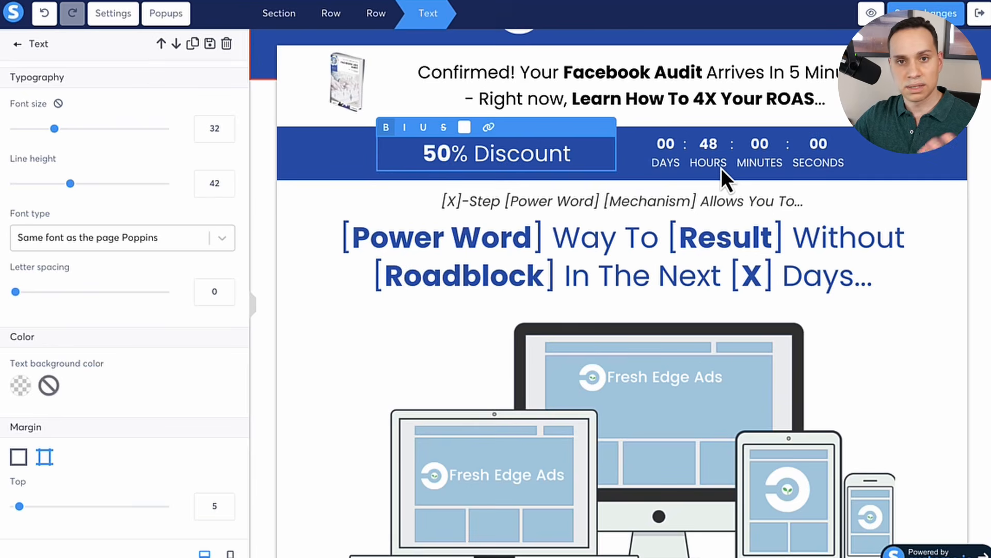
Step: Examine the settings of the countdown in the discount row and look through the available page elements
click(780, 156)
click(847, 162)
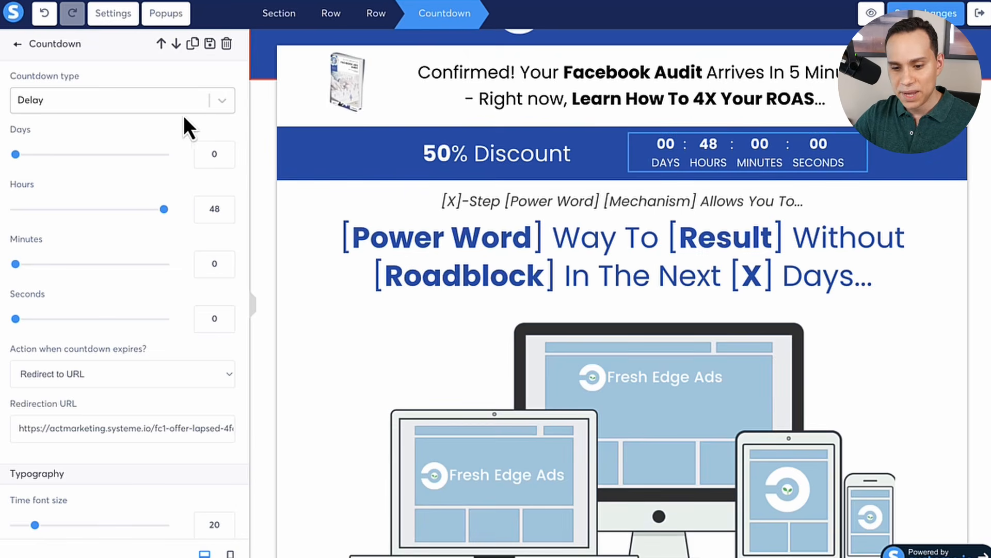
click(703, 162)
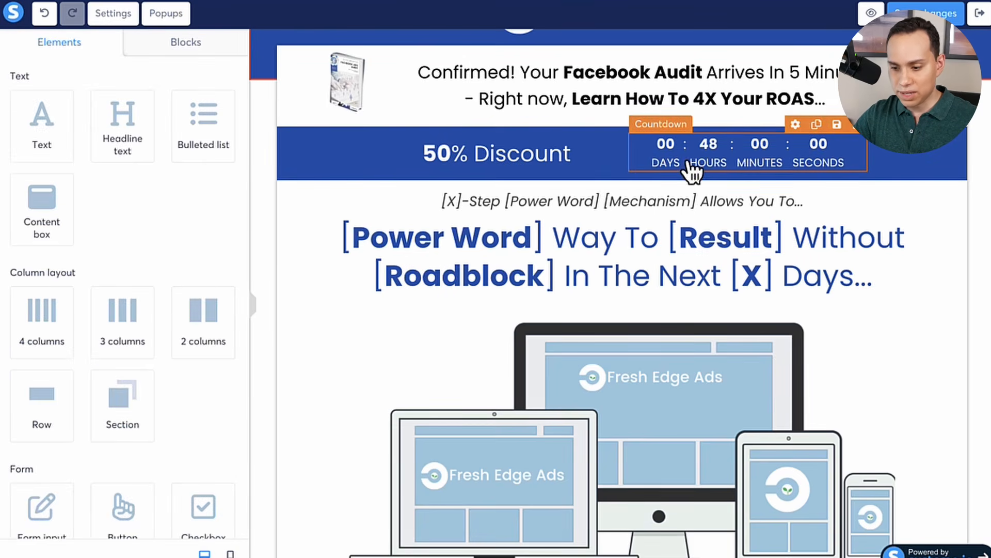
click(690, 164)
click(316, 201)
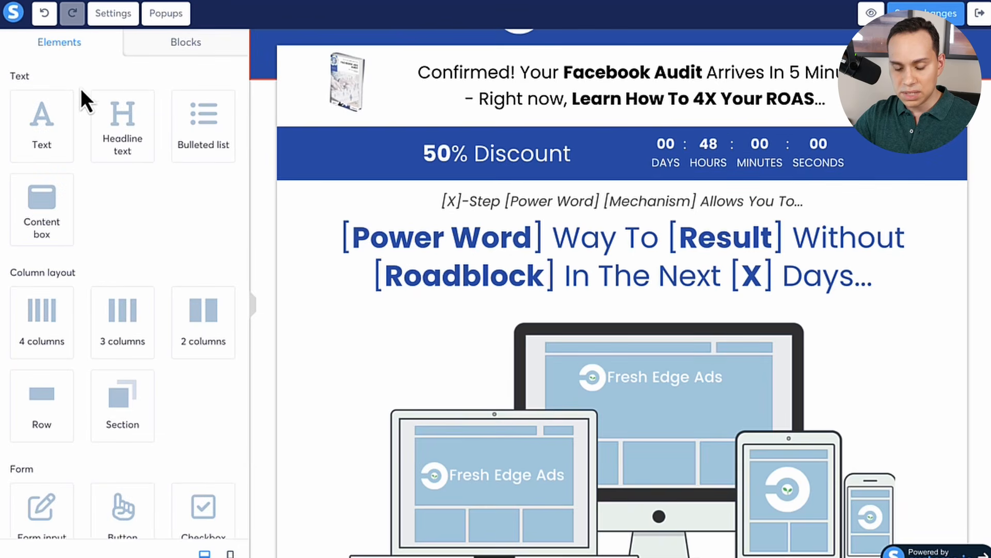
scroll(89, 171, down, 8)
scroll(89, 216, down, 8)
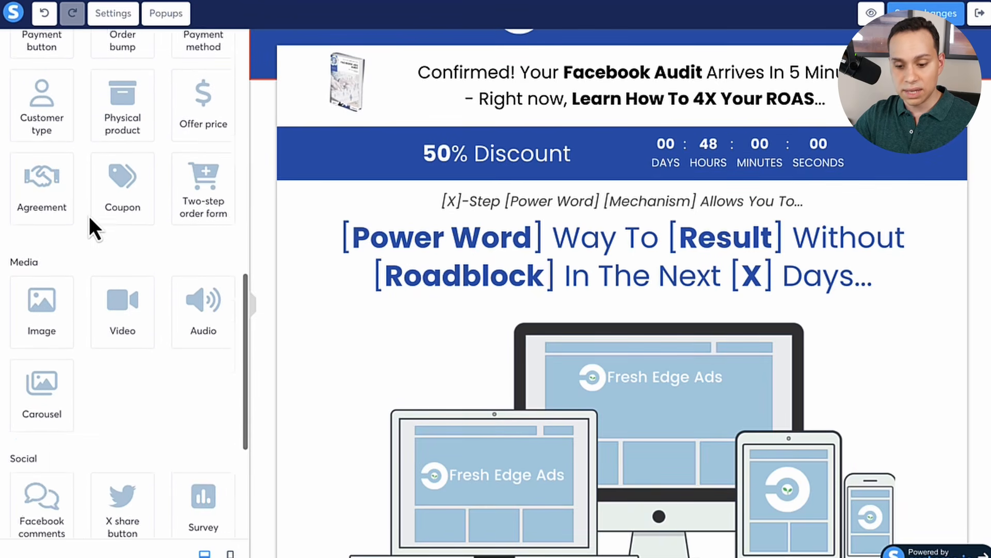
scroll(89, 216, up, 15)
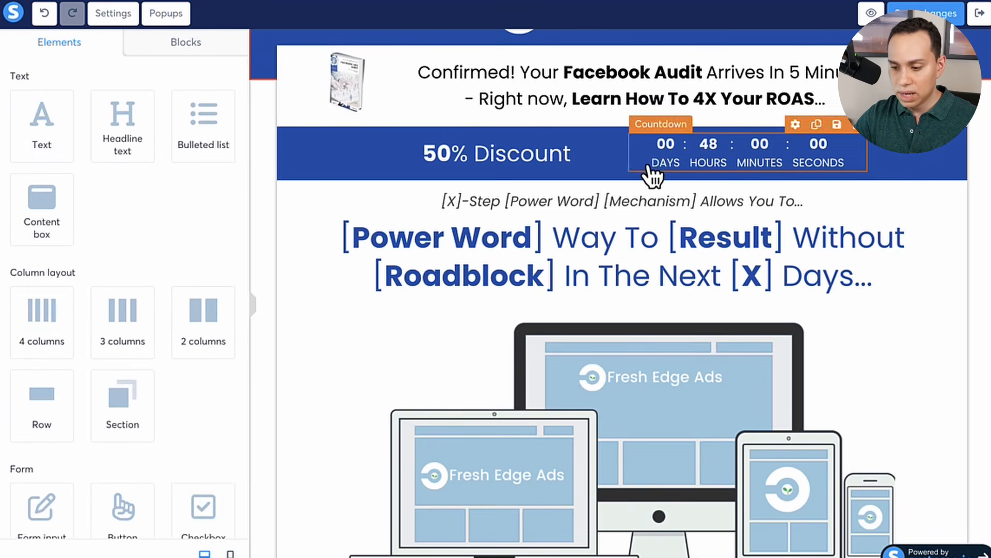
Step: Keep the countdown type as Delay and set its duration to 0 hours, 15 minutes and 3 seconds
click(698, 165)
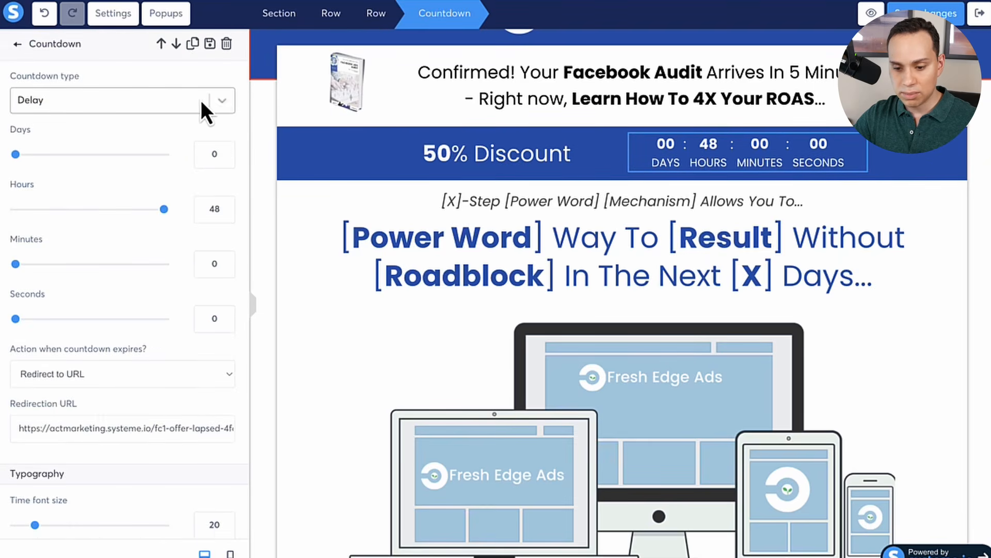
click(226, 100)
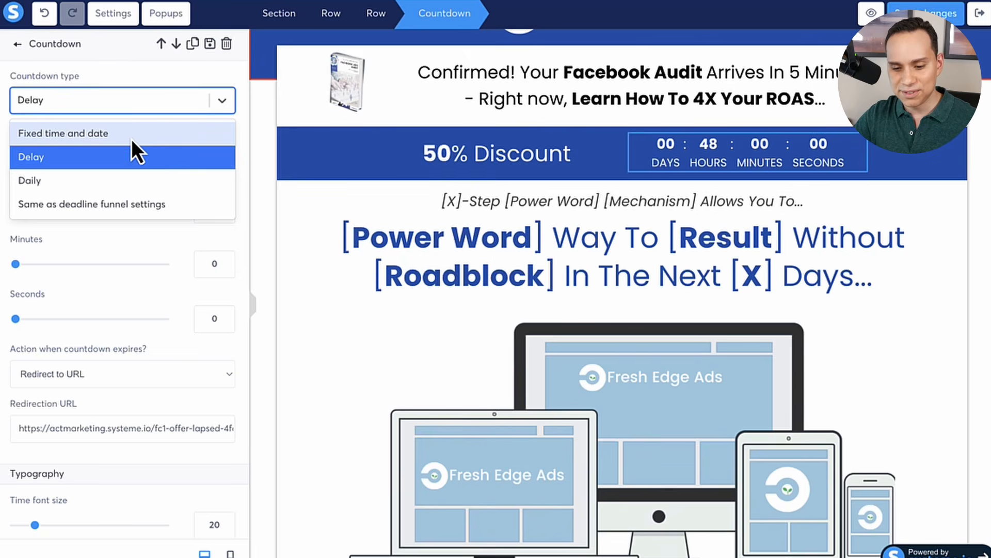
click(98, 164)
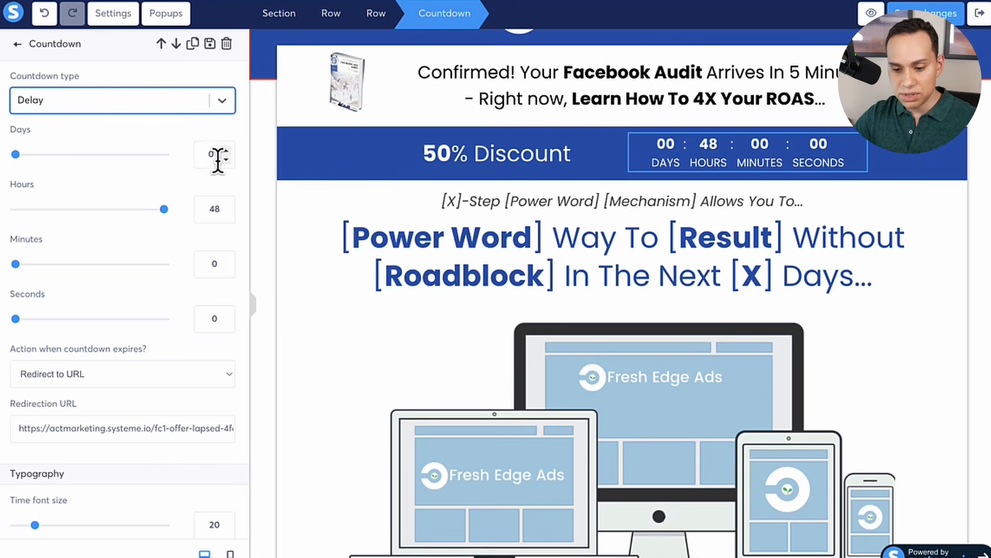
click(212, 208)
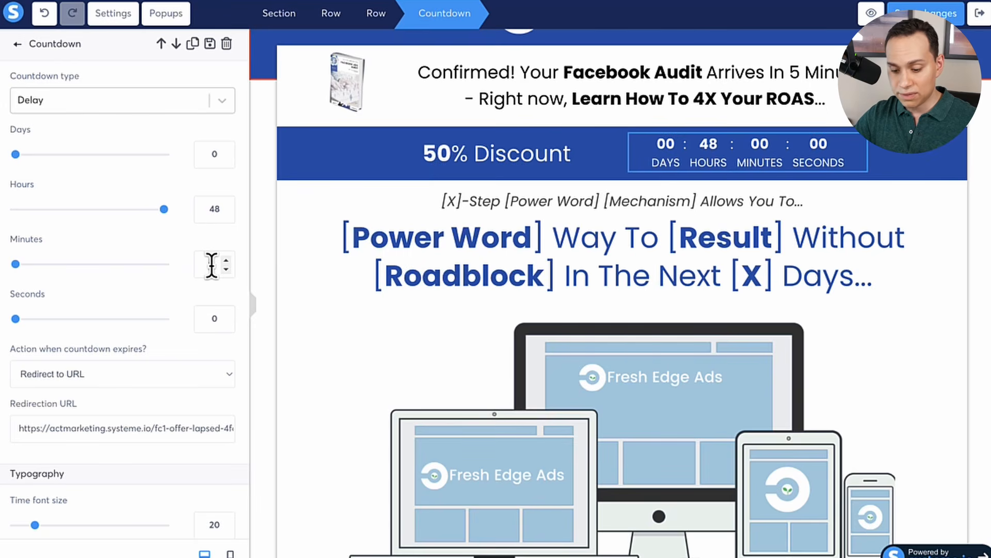
text(15)
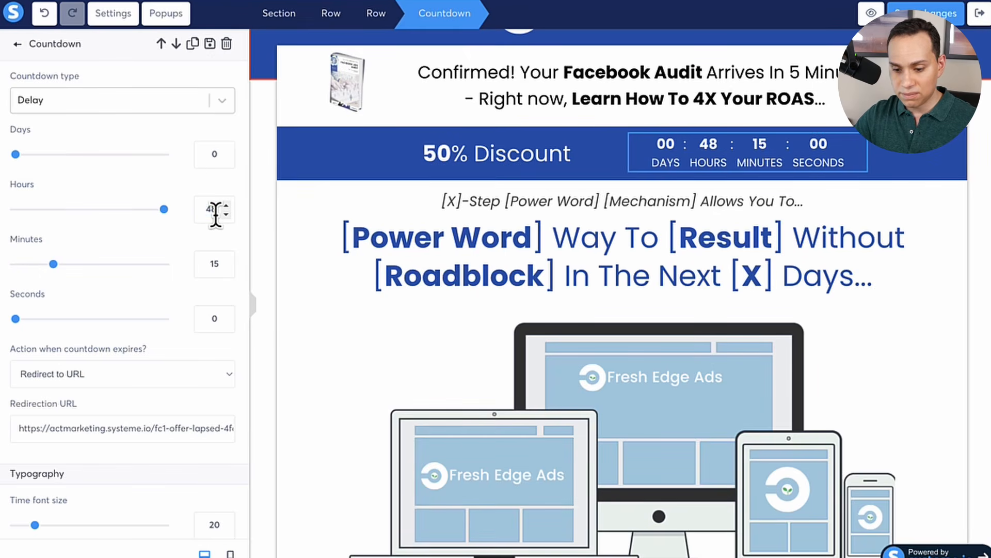
double_click(215, 210)
text(0)
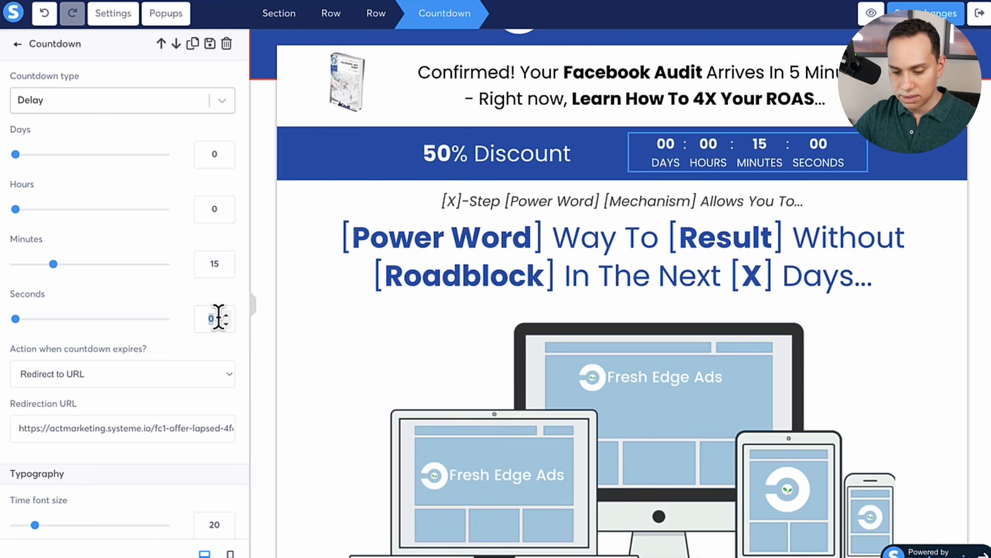
text(3)
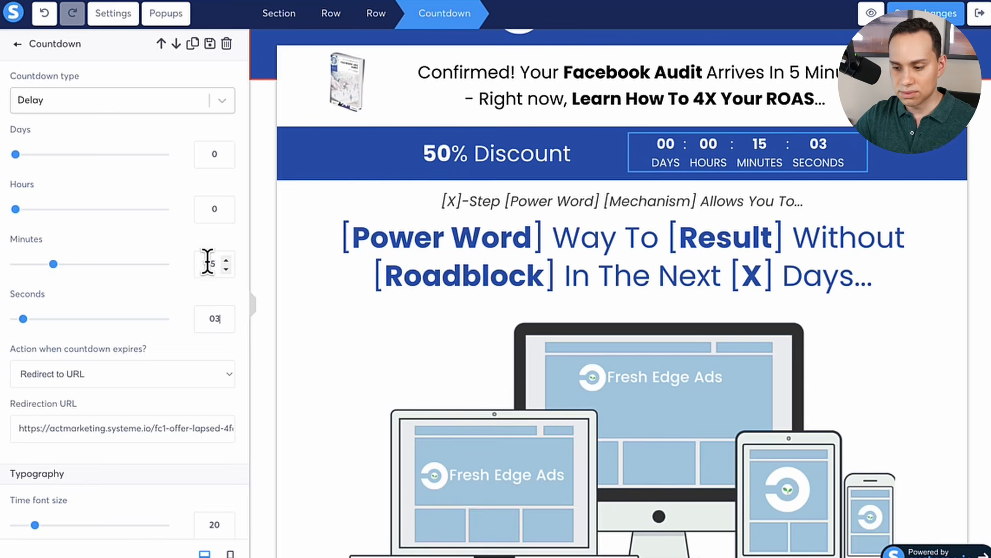
click(890, 197)
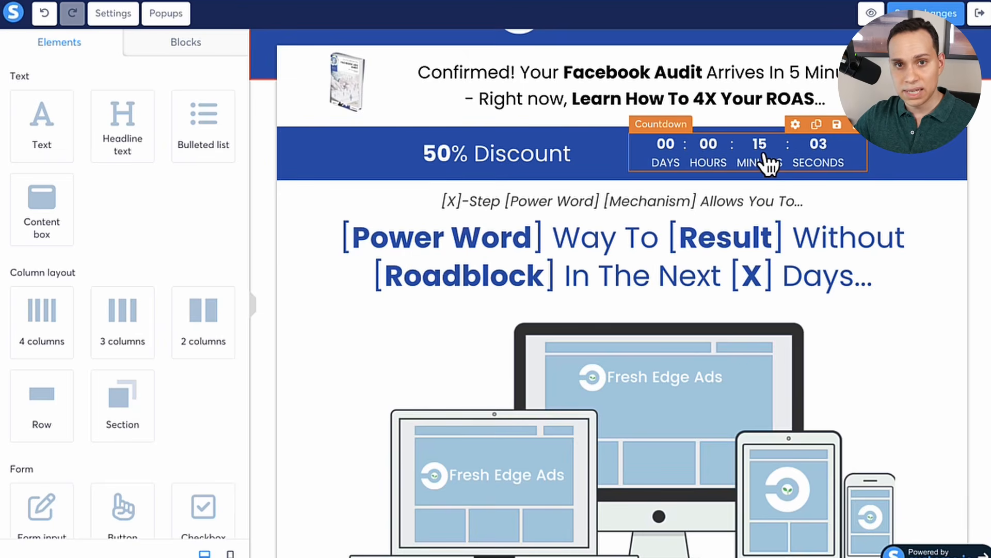
Step: Review the countdown's expiry action and redirection URL settings
click(665, 153)
scroll(104, 261, down, 4)
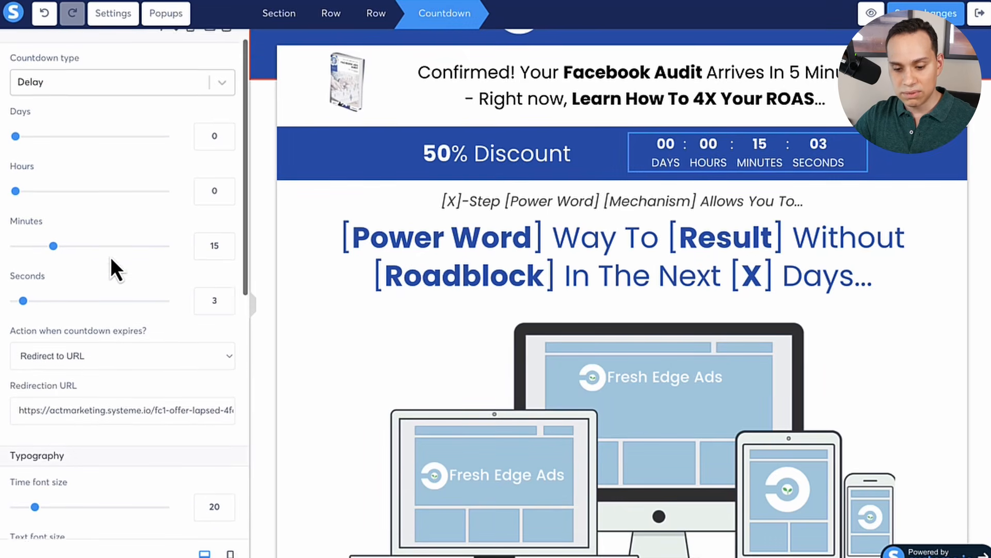
scroll(81, 243, right, 1)
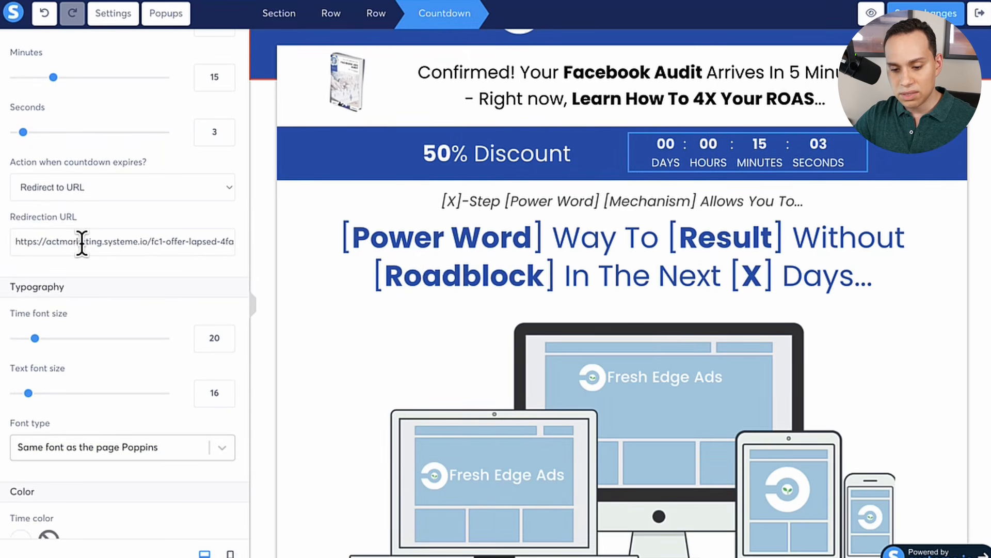
scroll(82, 243, left, 1)
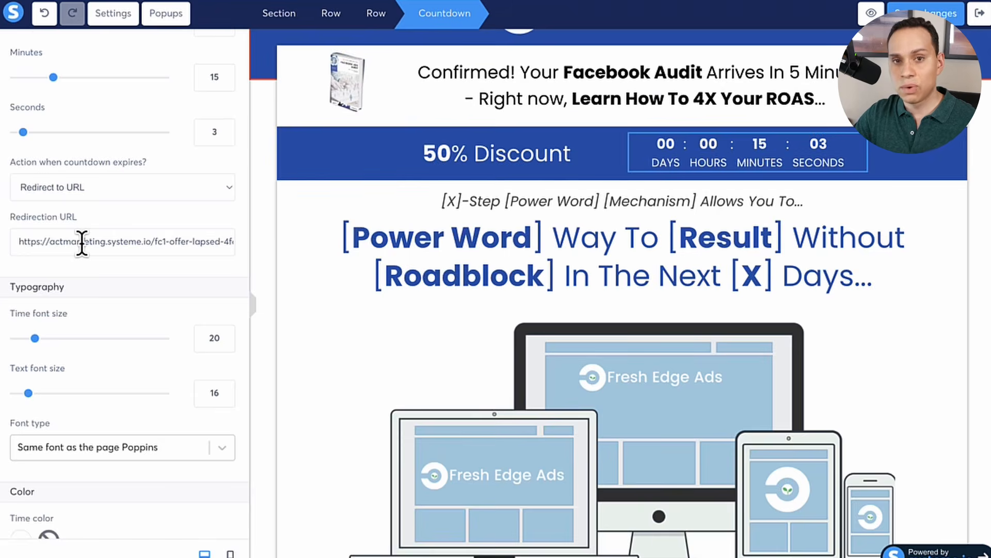
scroll(81, 242, up, 2)
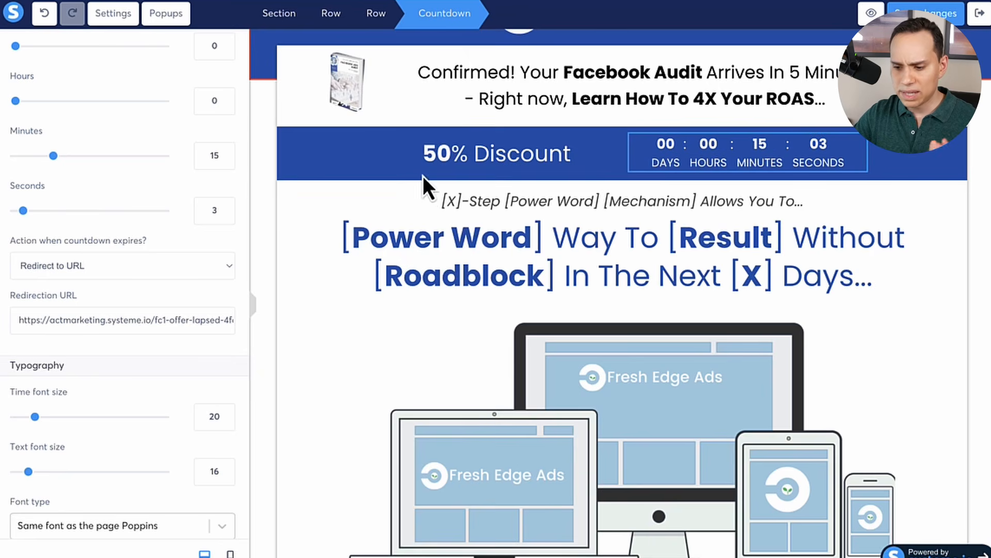
Step: Replace the subheadline below the discount row with "3-Step Data AI Campaign Framework Allows You To…" from the copy document, with single spacing between words
click(312, 209)
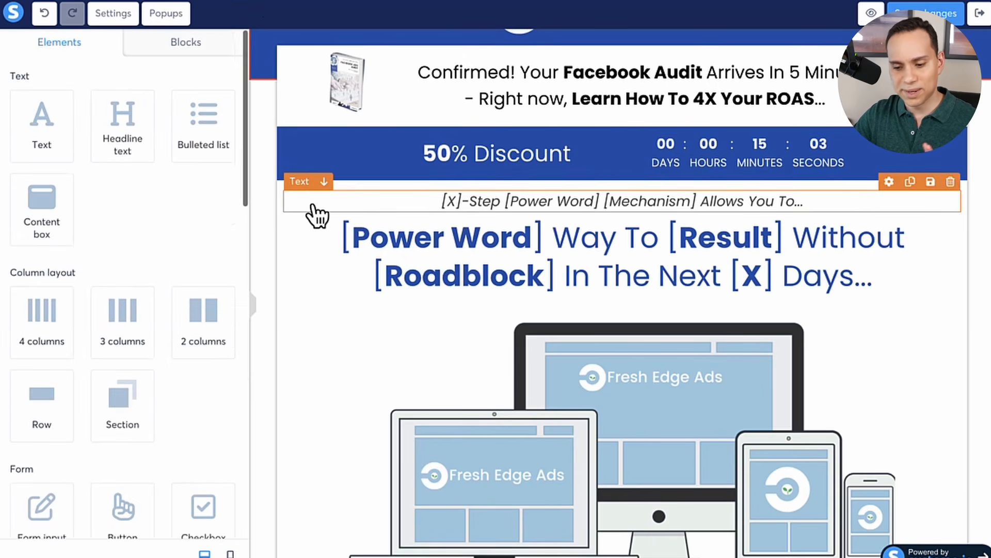
click(280, 207)
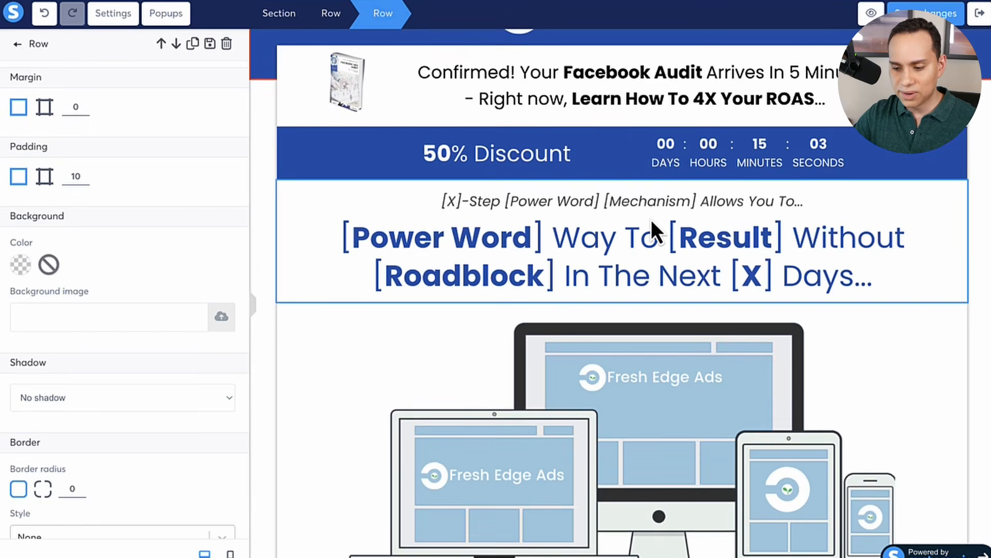
click(653, 222)
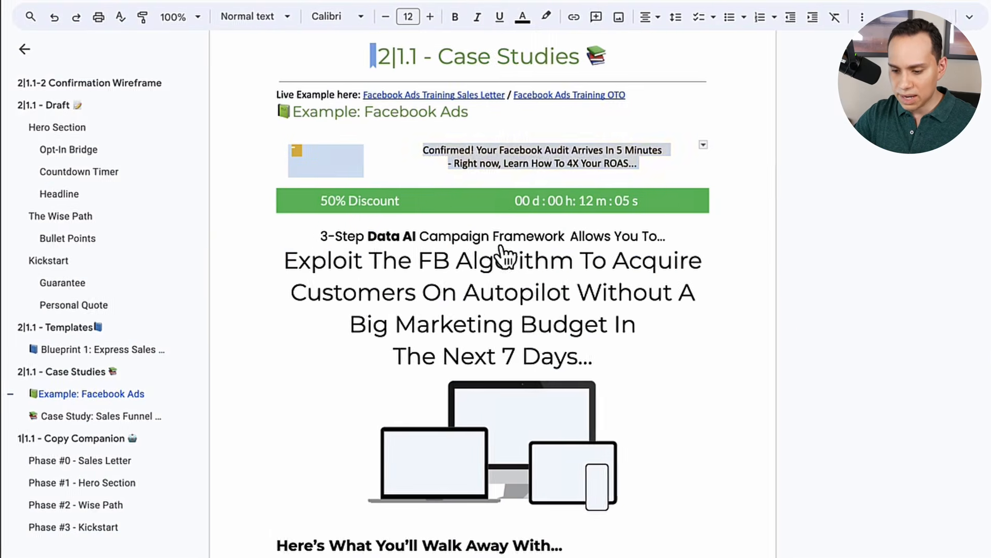
triple_click(313, 238)
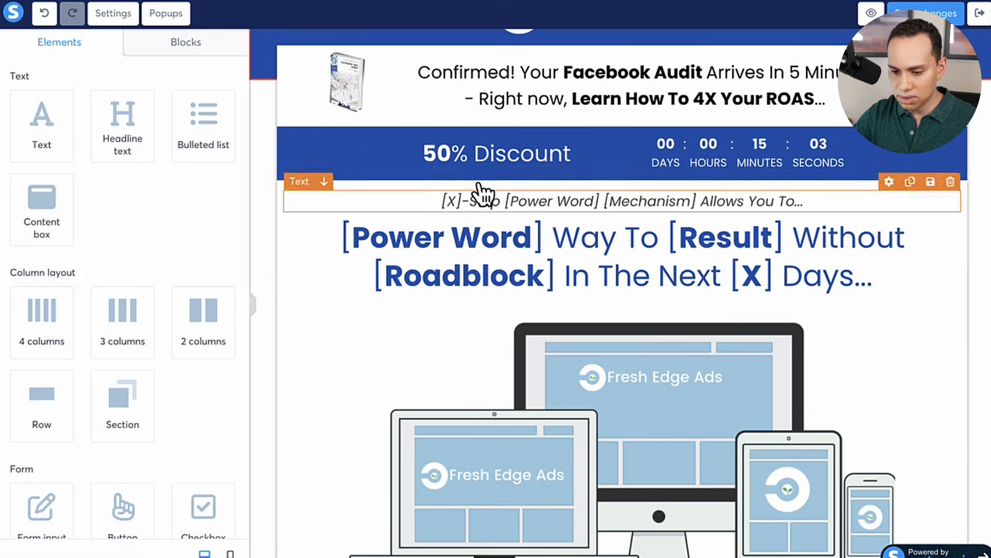
click(493, 201)
triple_click(494, 200)
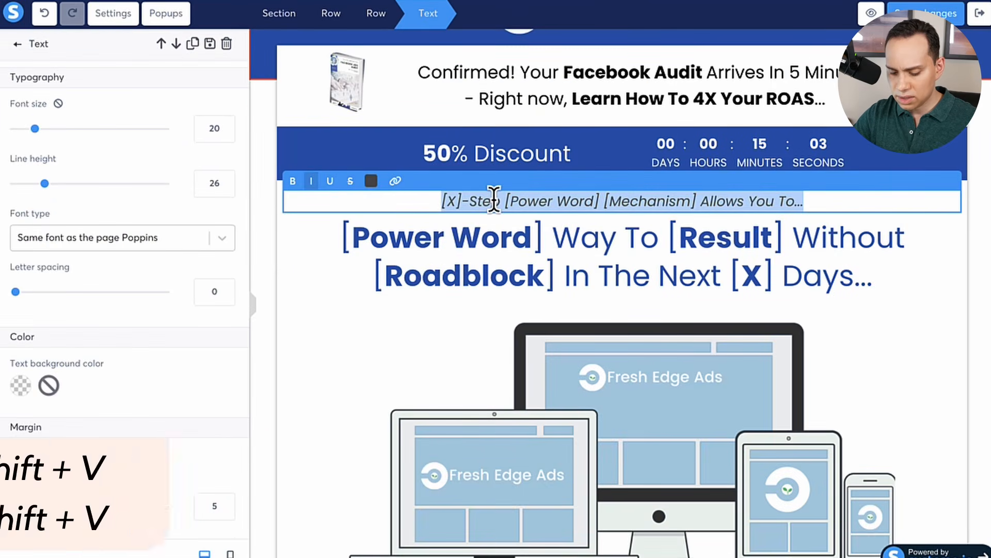
text(3-Step Data AI Campaign Framework Allows You To…)
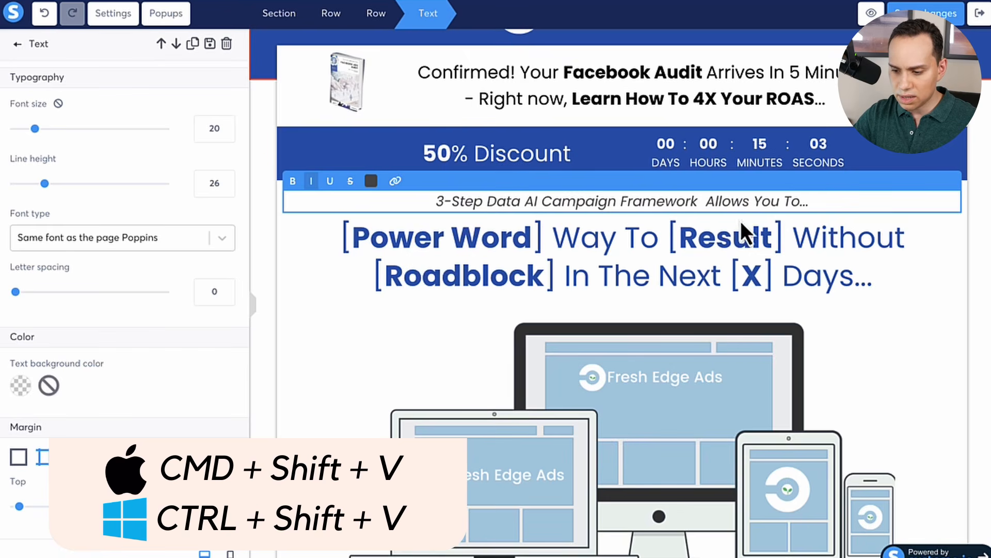
click(706, 200)
key(BackSpace)
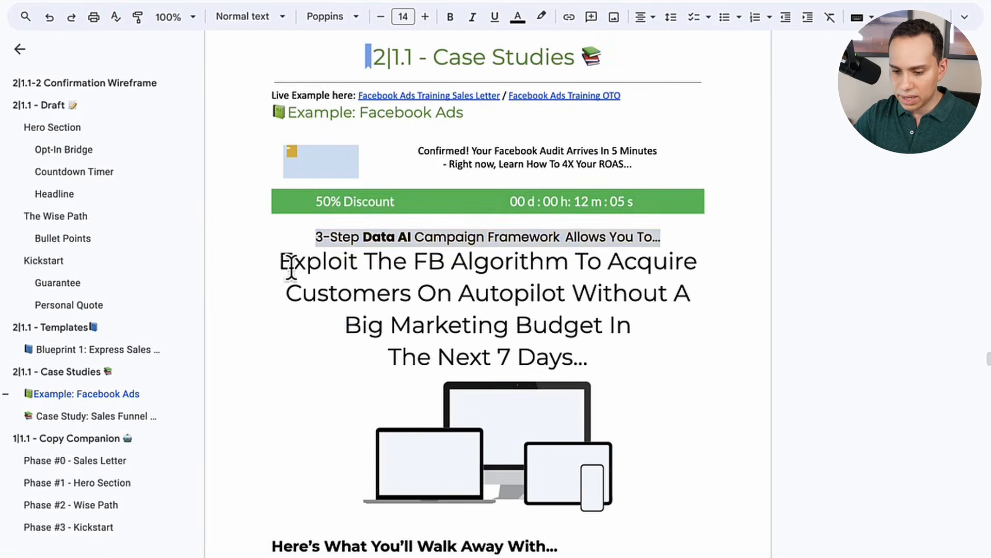
Step: In the Google Docs copy document, try removing the line breaks after "Acquire" and "Without A" in the Facebook Ads headline
click(666, 261)
shift+click(989, 356)
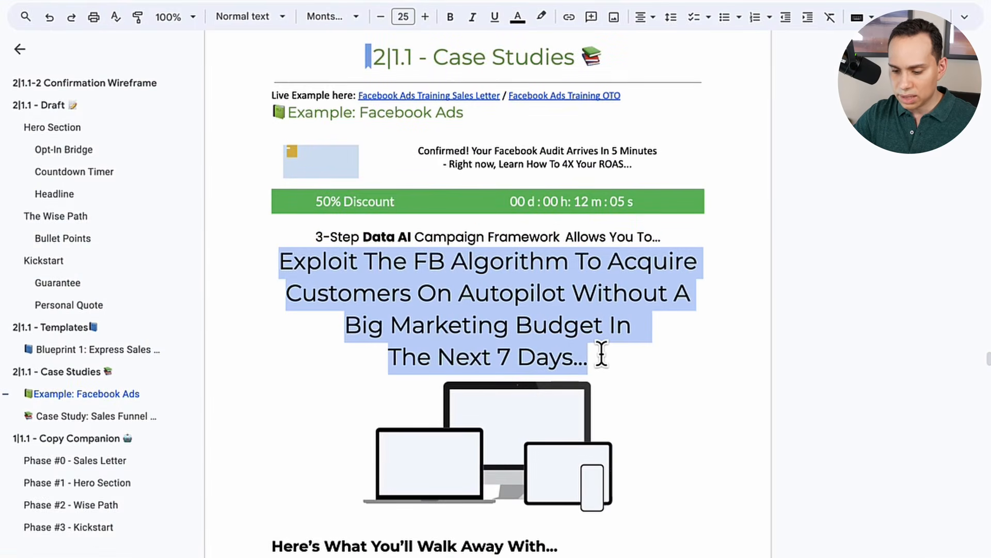
click(283, 292)
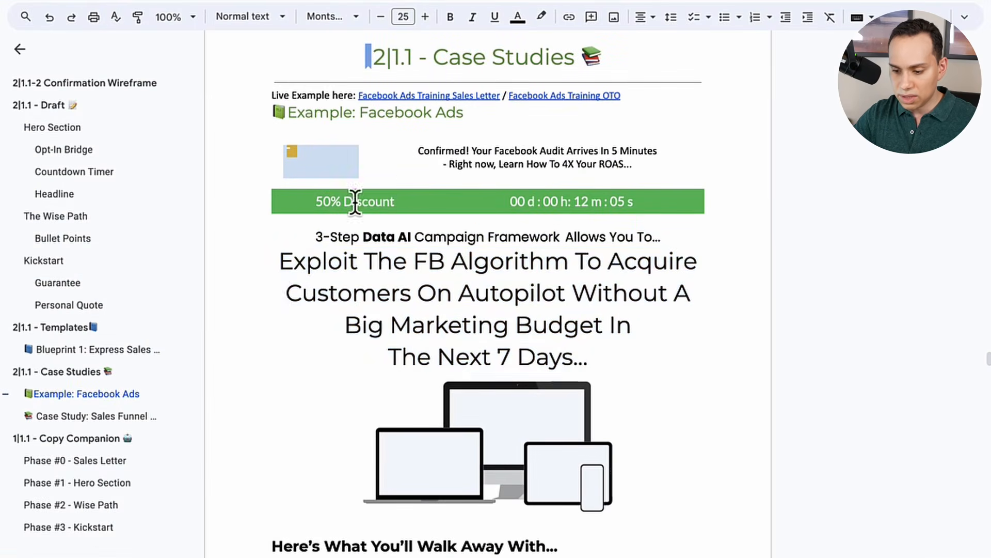
scroll(454, 310, down, 1)
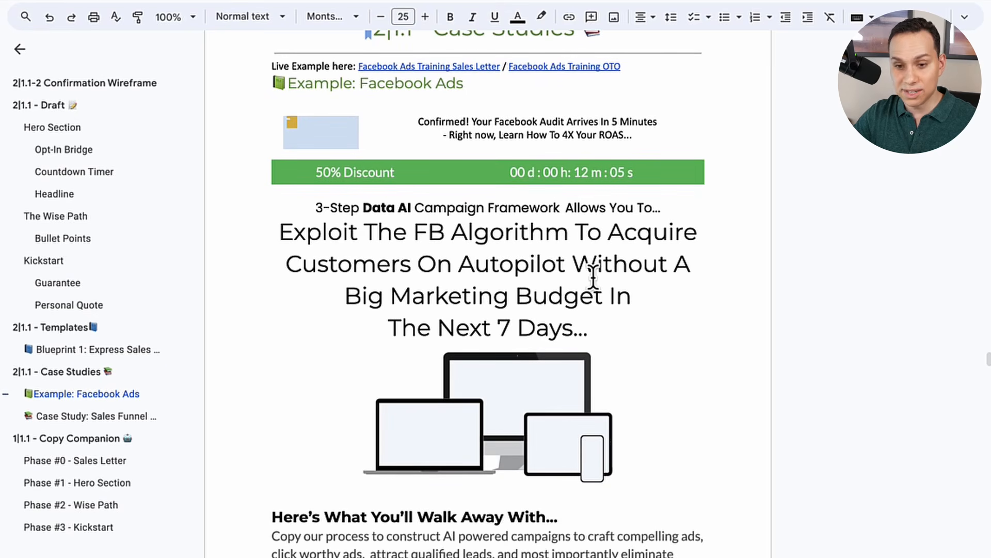
key(BackSpace)
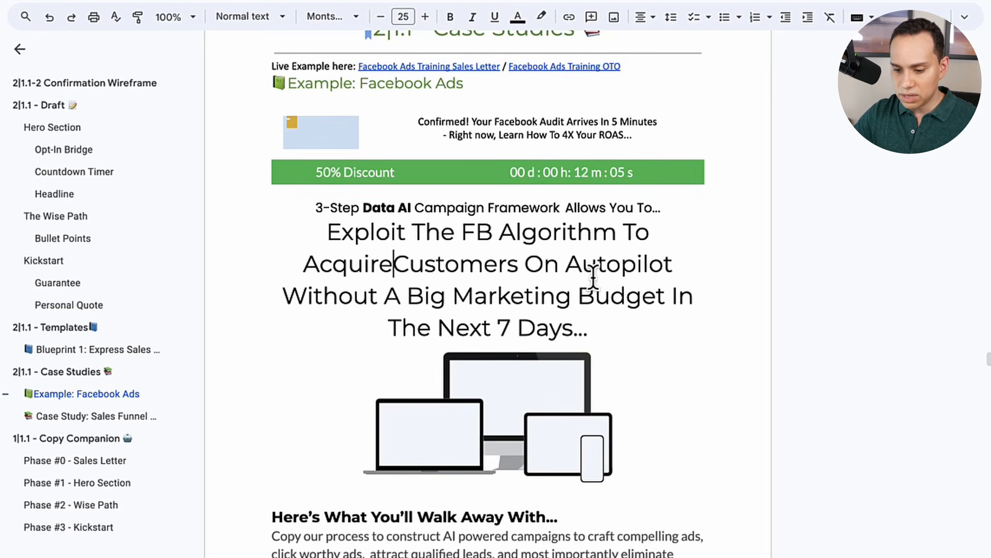
key(ctrl+z)
key(Down)
key(BackSpace)
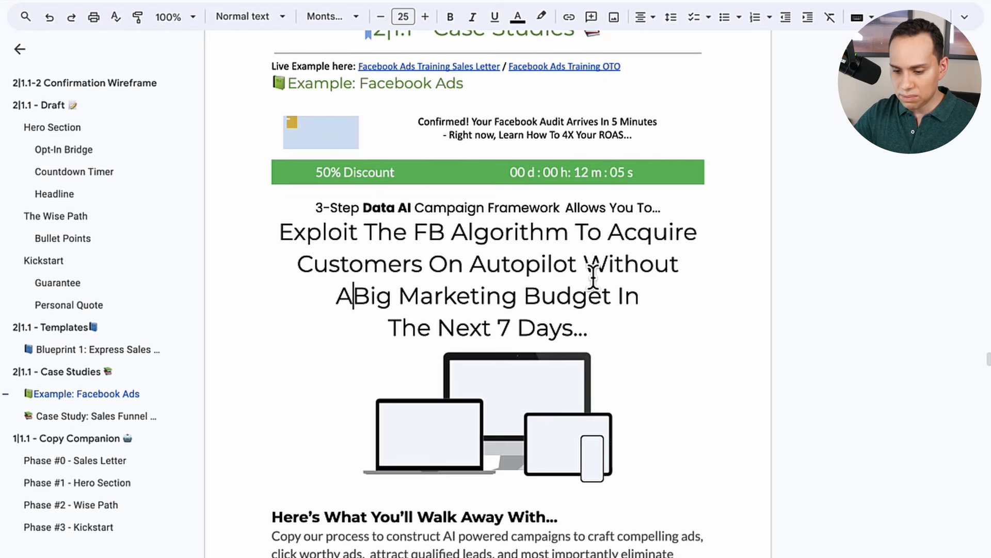
Step: Remove the line break before "The Next 7 Days…" in the document's headline
key(Down)
key(BackSpace)
key(BackSpace)
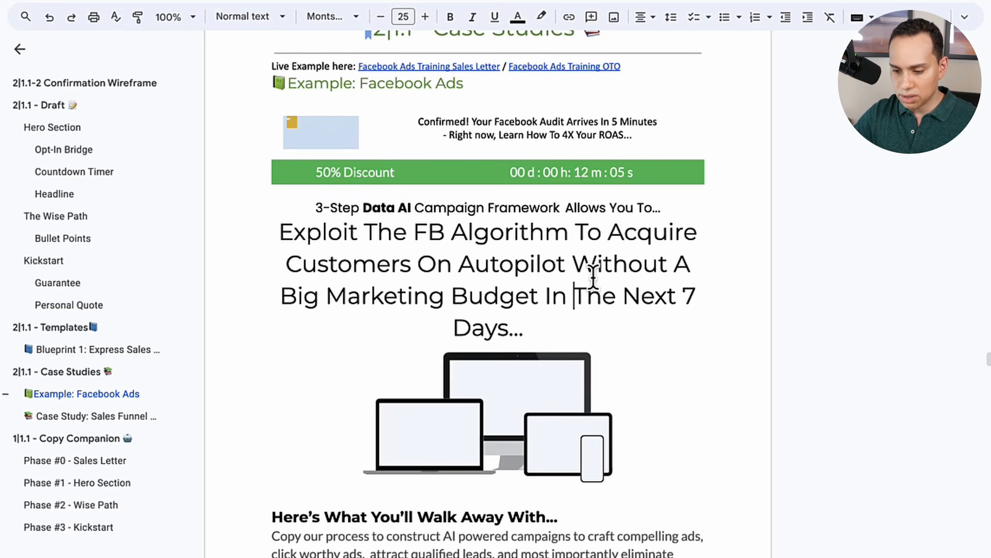
key(Down)
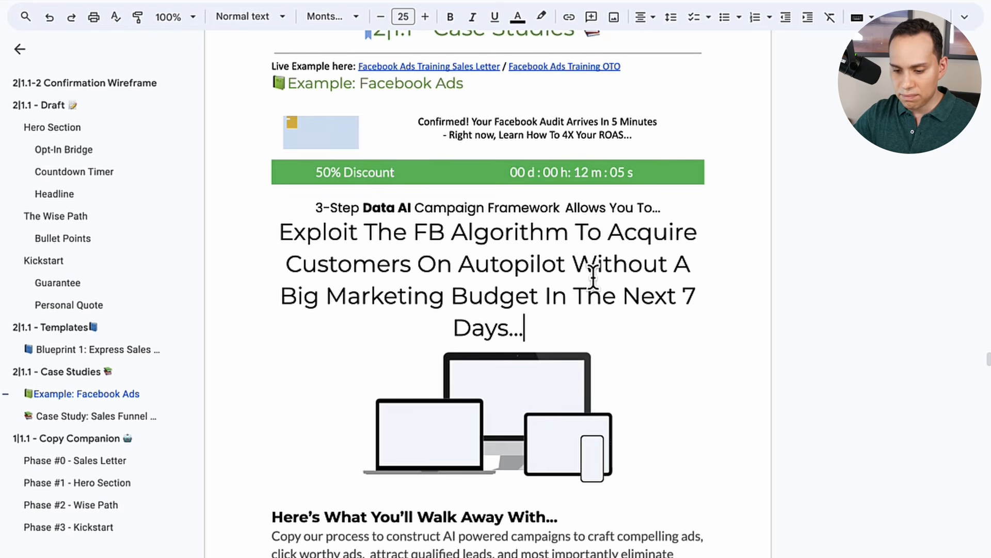
Step: Try a line break before "In The Next 7 Days…" in the document's headline and take it out again
shift+click(272, 233)
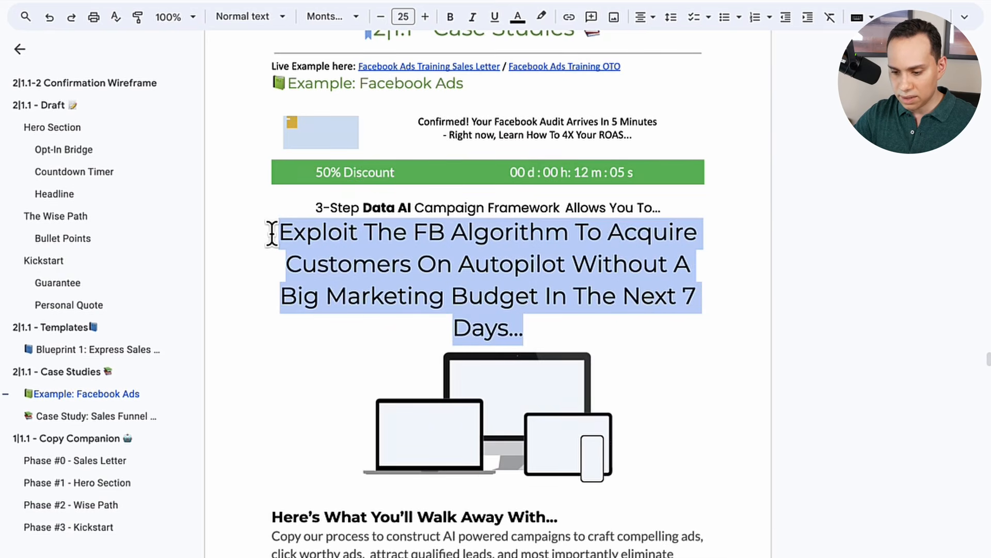
click(551, 296)
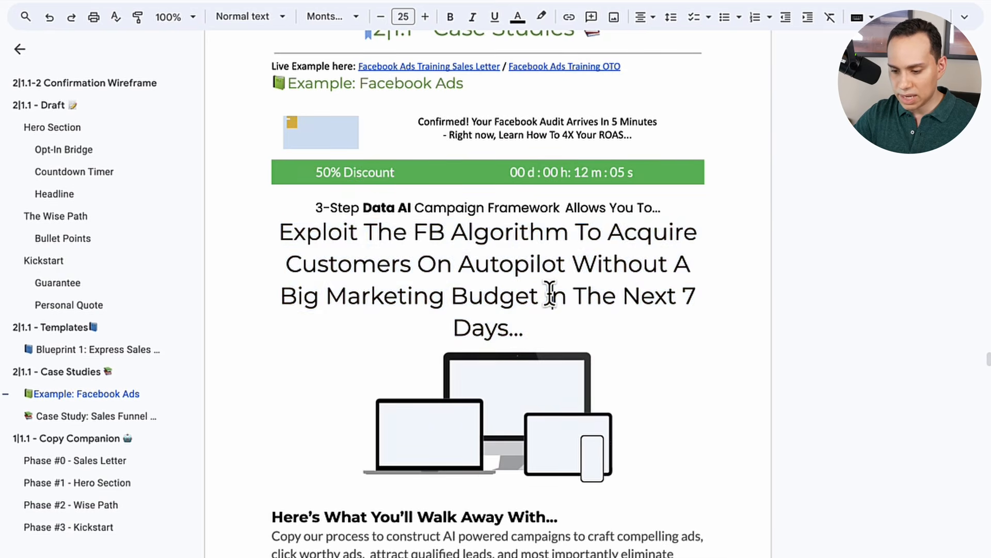
key(Return)
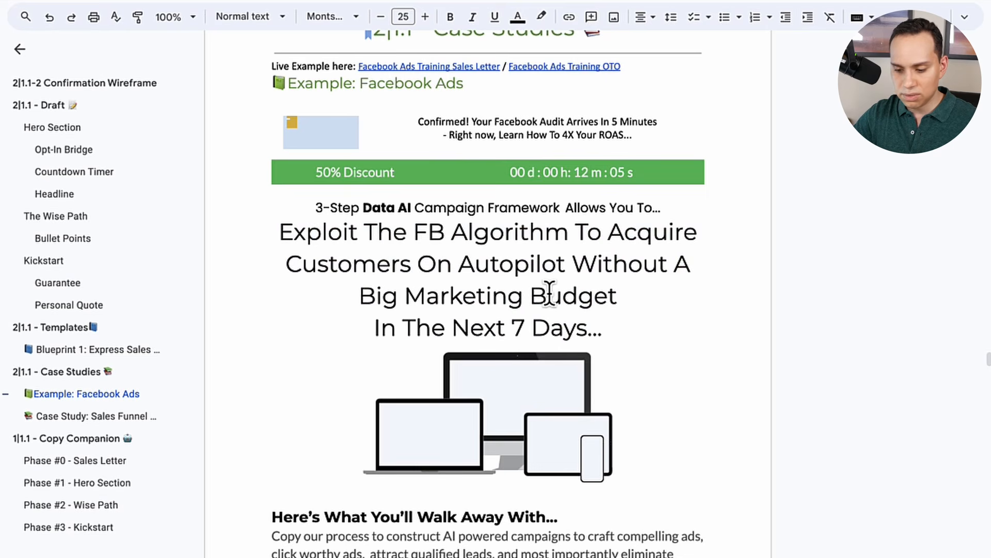
key(BackSpace)
Step: Copy the full "Exploit The FB Algorithm…" headline and paste it over the placeholder headline on the systeme.io sales page
click(525, 327)
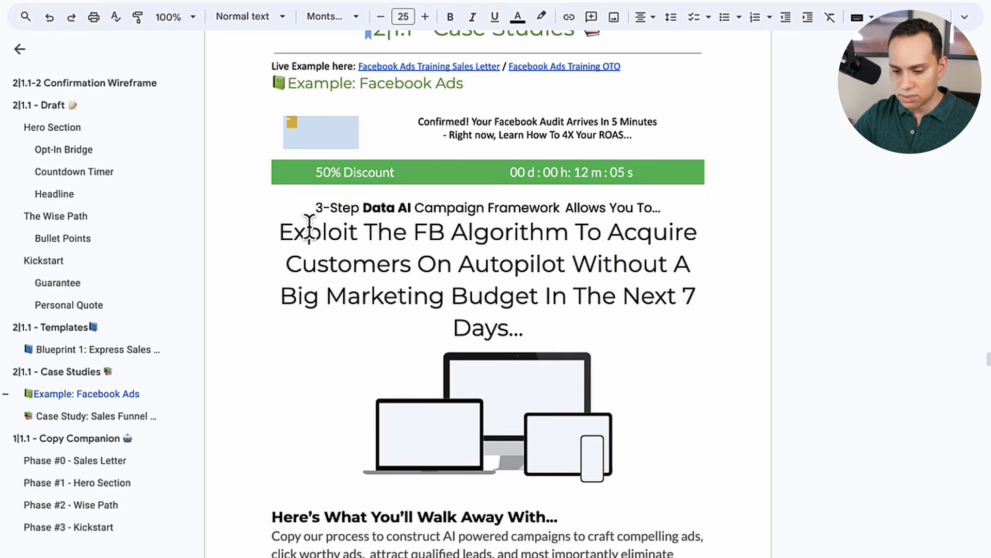
shift+click(276, 230)
key(ctrl+c)
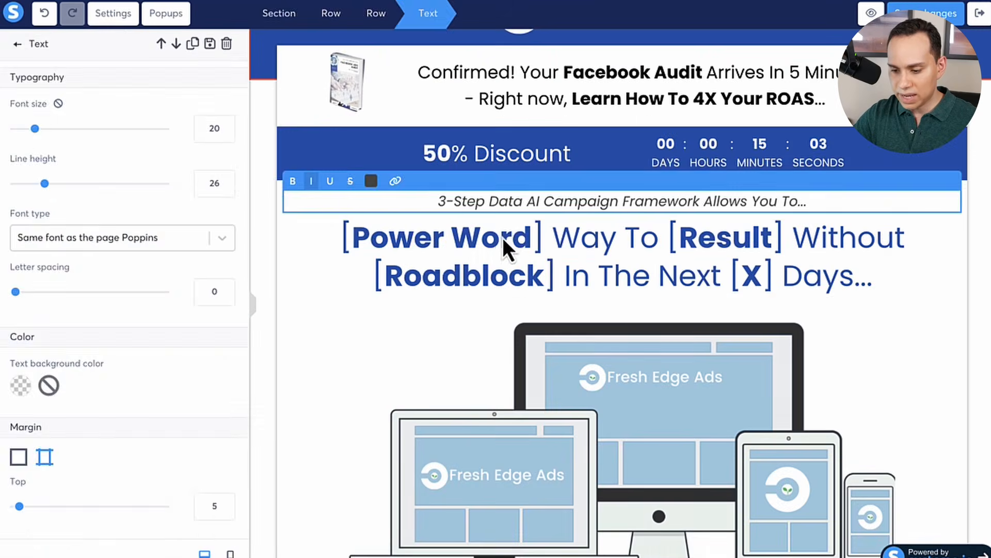
triple_click(537, 253)
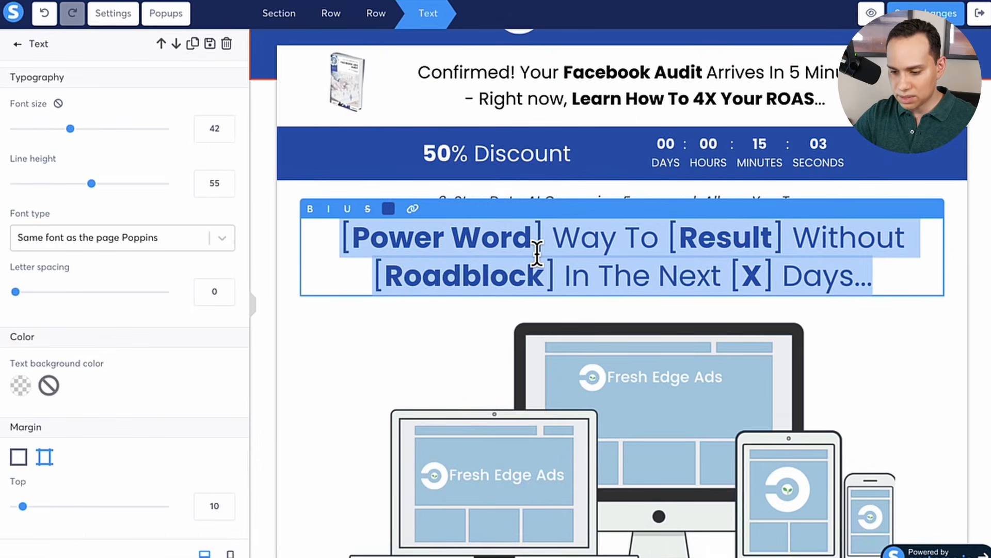
key(ctrl+v)
Step: Make "Exploit The FB Algorithm" and "The Next 7 Days" bold in the page headline
click(363, 239)
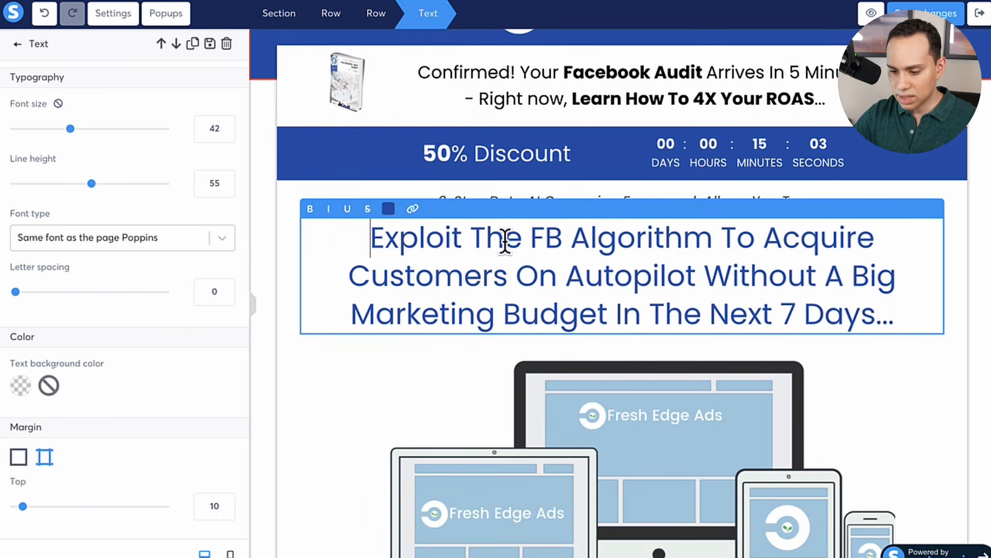
shift+click(711, 237)
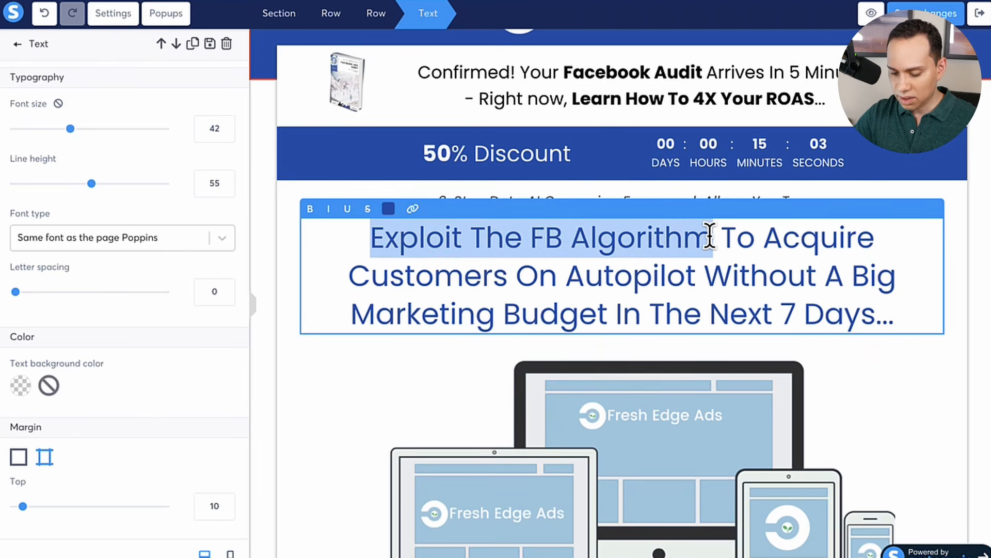
key(ctrl+b)
click(649, 313)
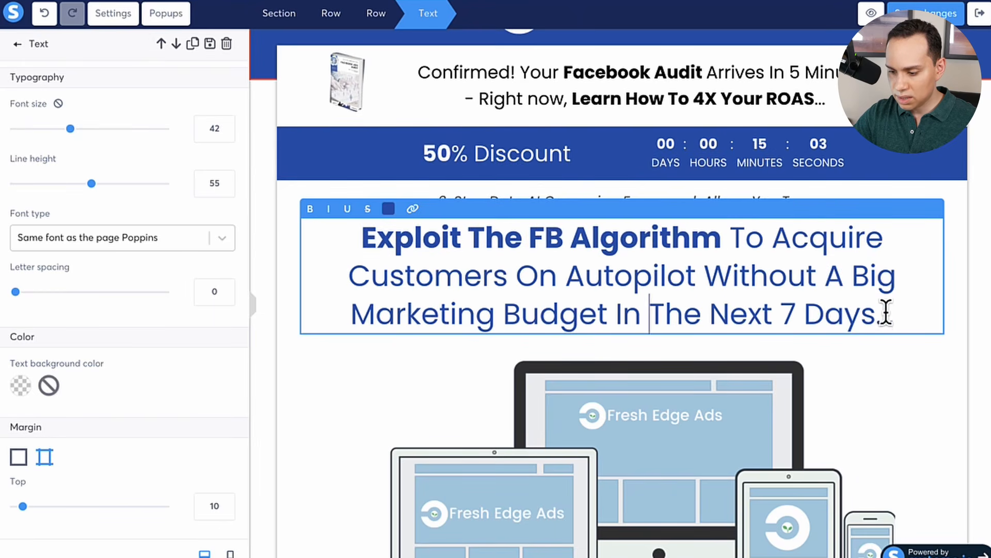
shift+click(885, 312)
key(ctrl+b)
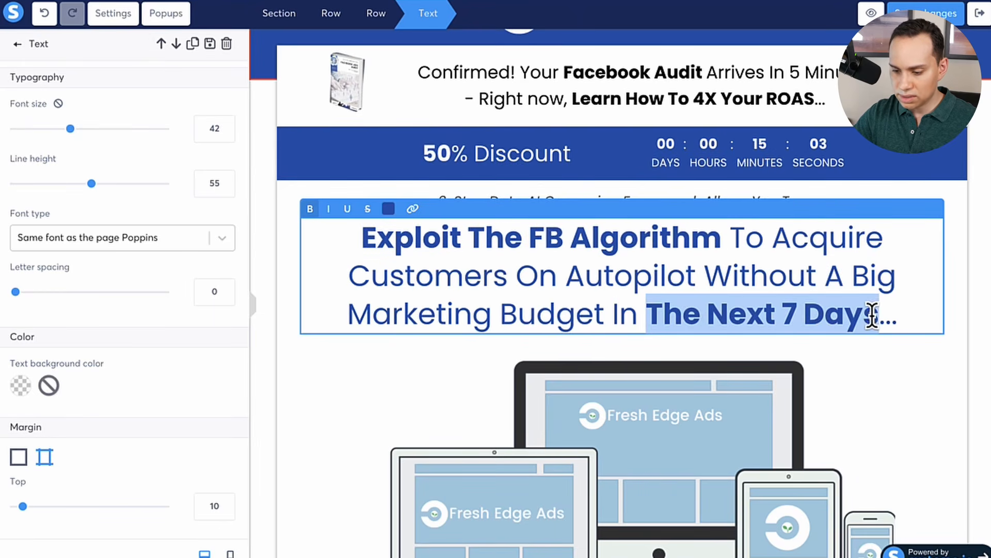
click(443, 370)
scroll(405, 372, down, 2)
click(319, 196)
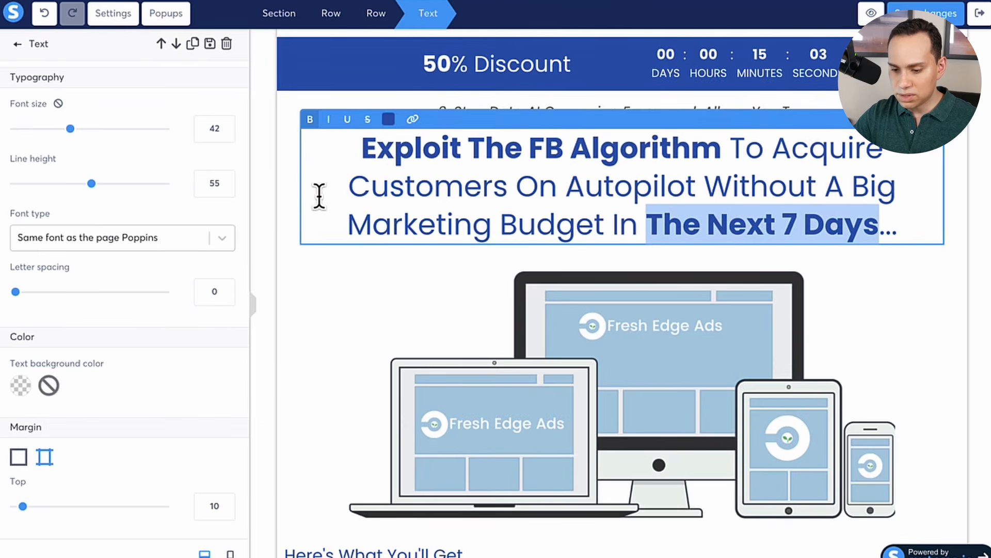
click(330, 176)
click(313, 281)
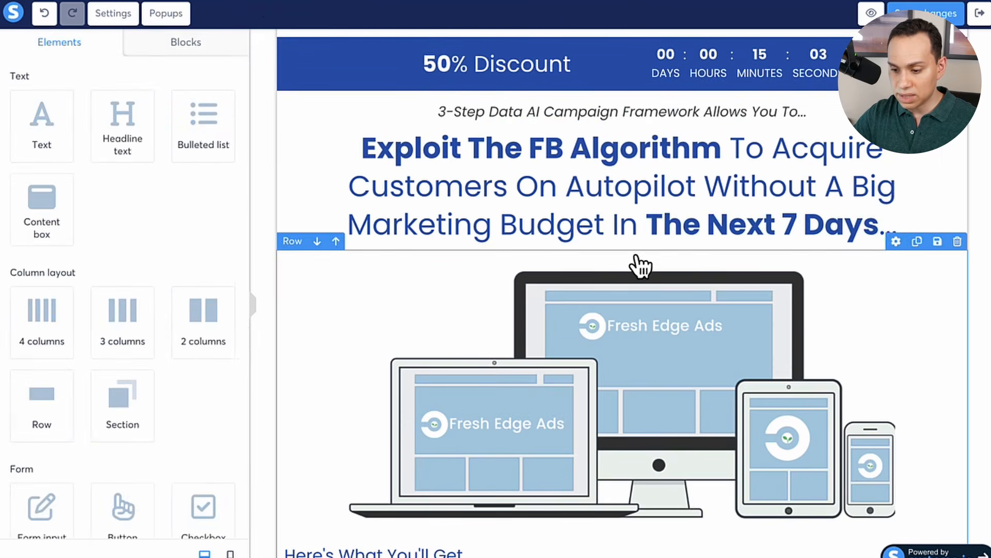
Step: Put "The Next 7 Days…" on its own line in the headline and check it in the mobile view
click(655, 231)
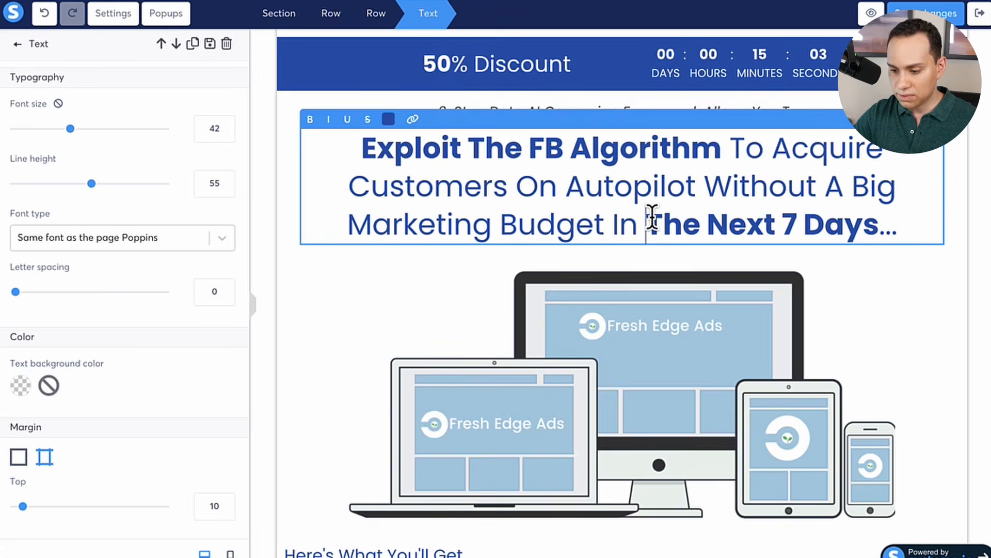
key(Return)
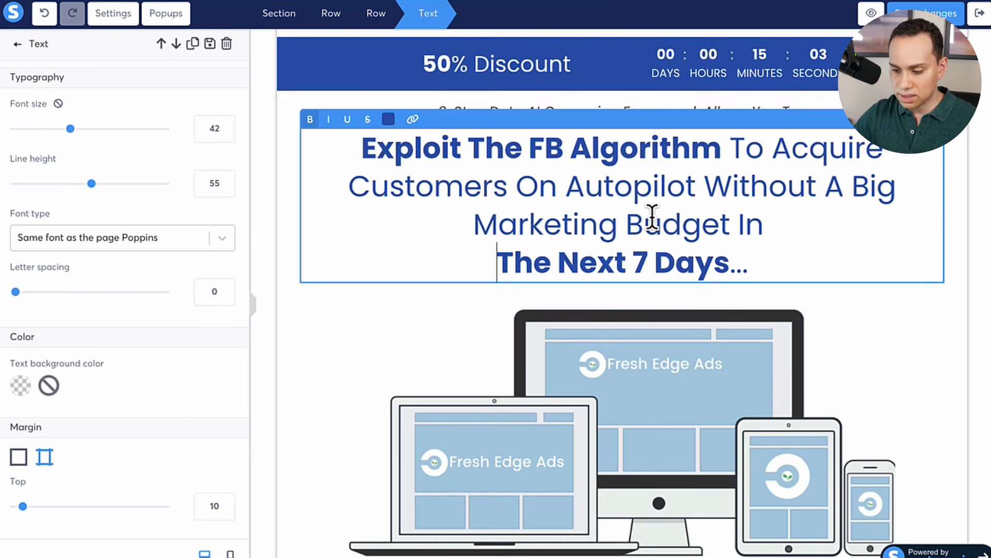
click(230, 554)
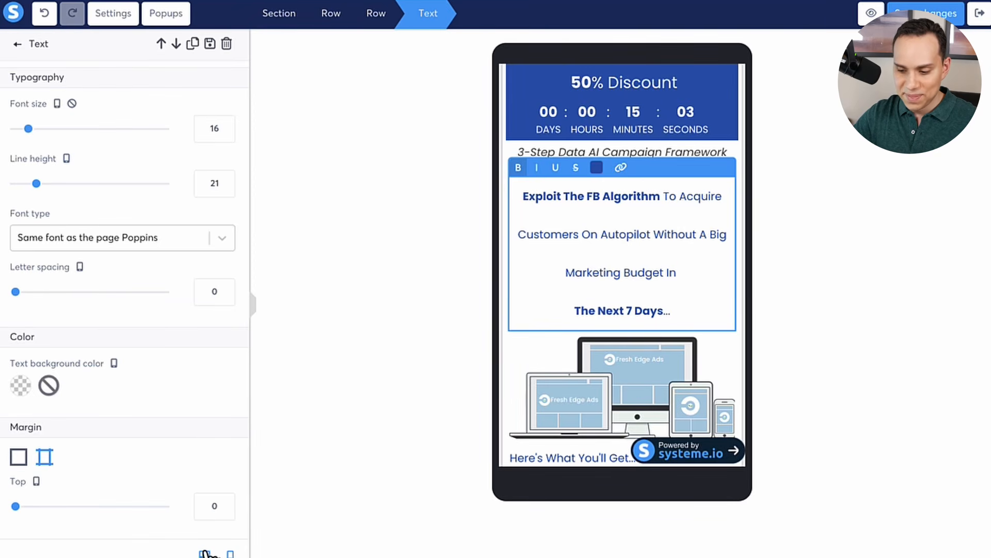
Step: In the mobile view, try the headline without the line break before "The Next 7 Days…" and put the break back
click(573, 311)
key(BackSpace)
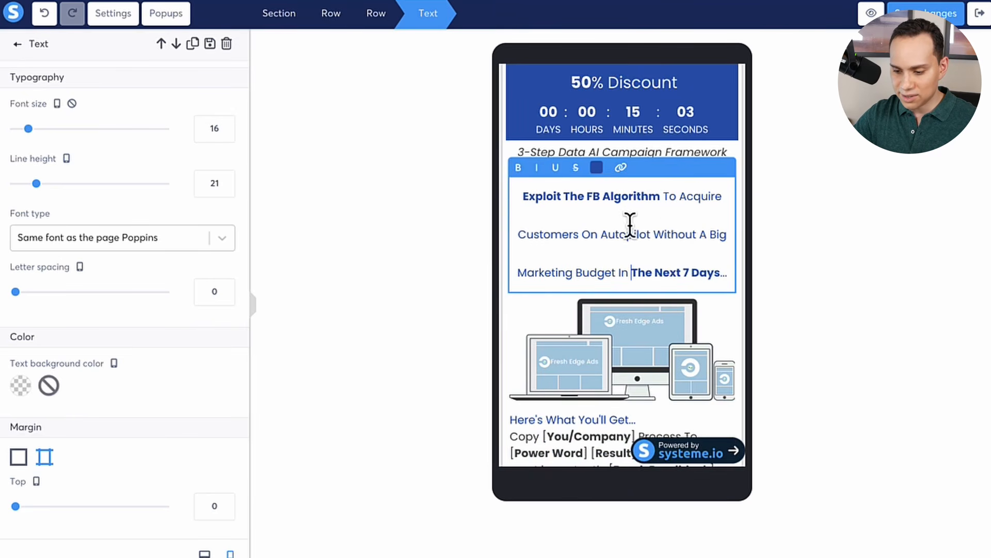
click(570, 212)
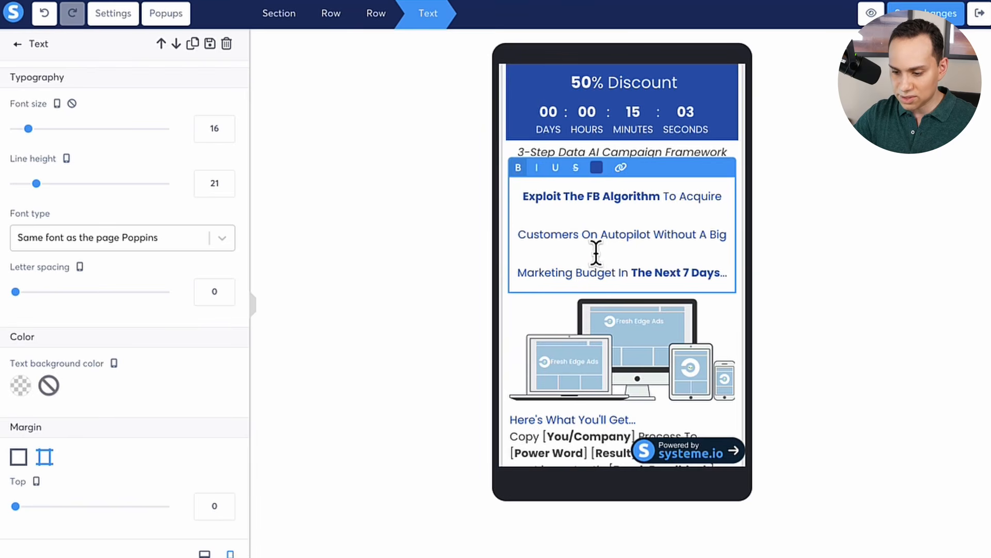
click(631, 272)
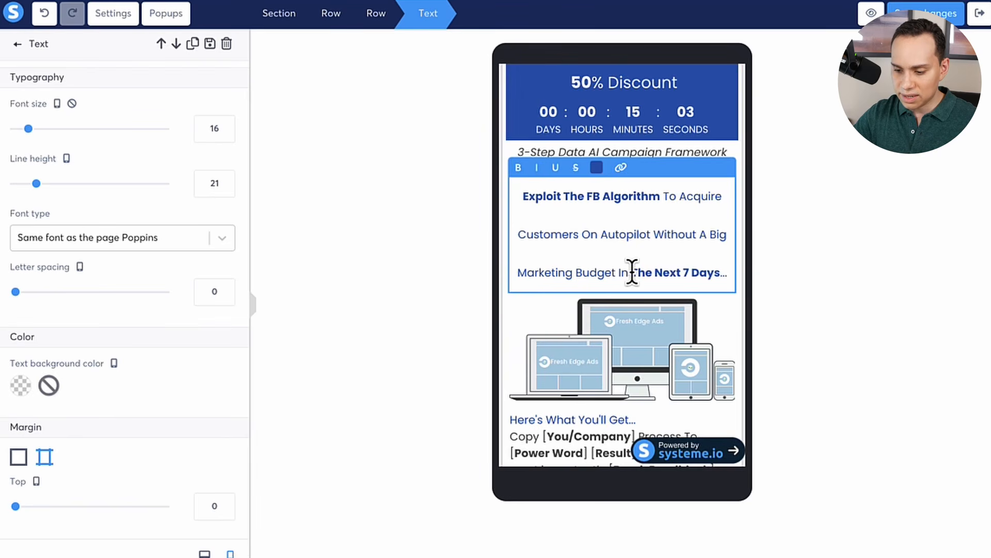
key(Return)
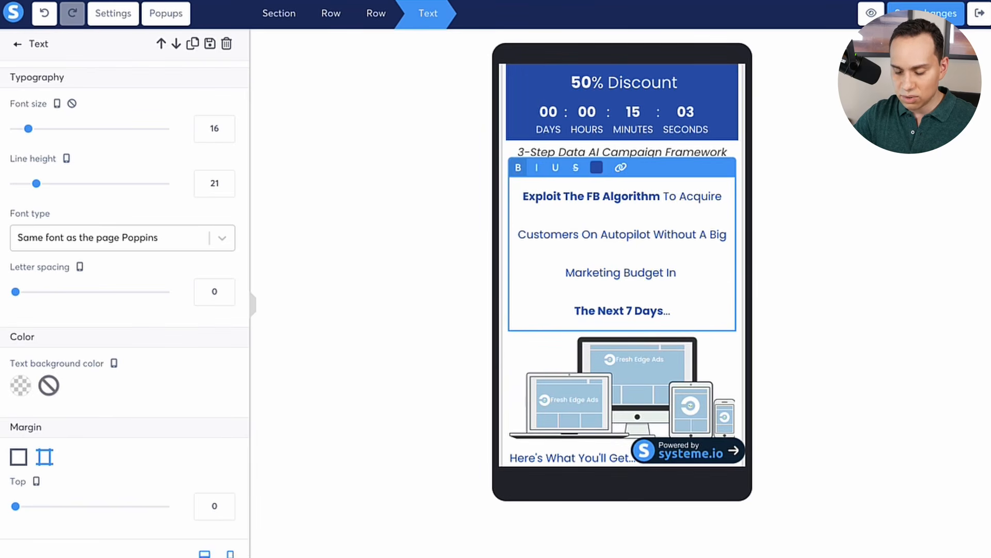
Step: Return to the desktop view and remove the line break before "The Next 7 Days…" in the headline
click(205, 553)
click(503, 261)
key(BackSpace)
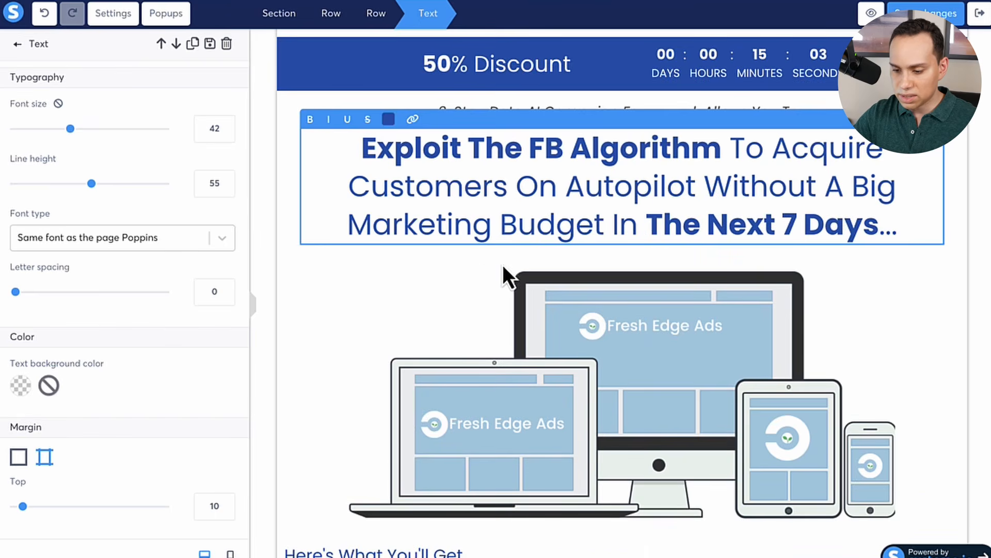
Step: Set the page headline's right and left margins to 0
triple_click(472, 190)
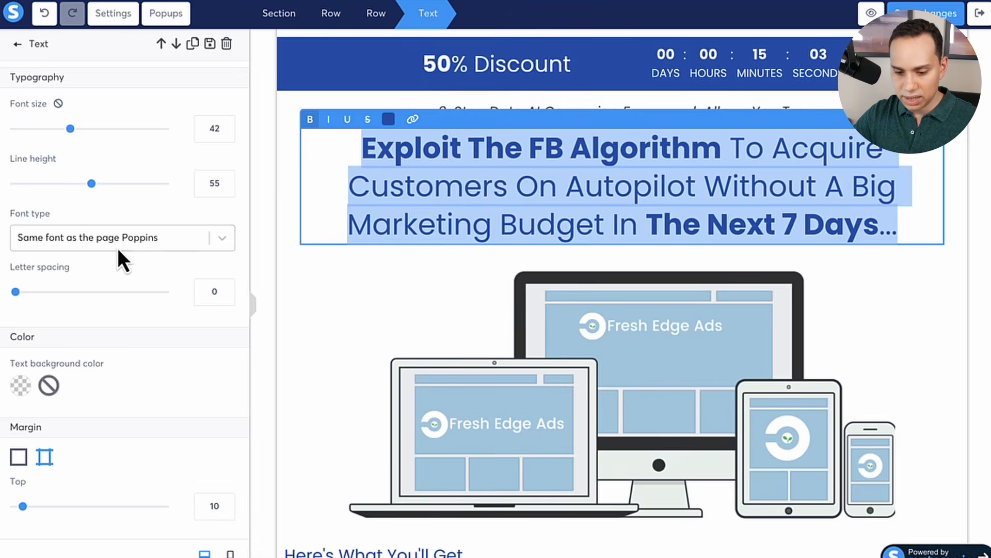
click(44, 462)
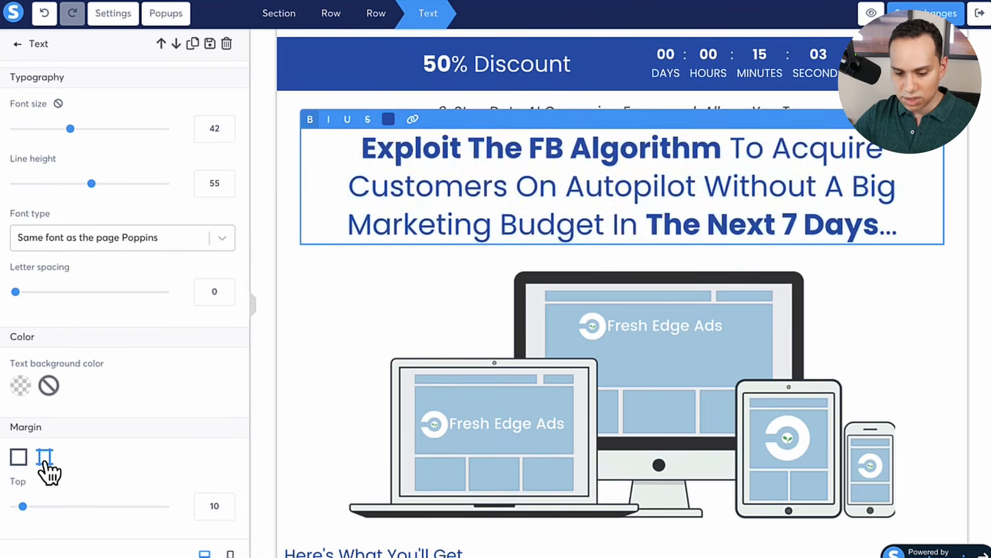
scroll(44, 461, down, 1)
scroll(49, 472, down, 4)
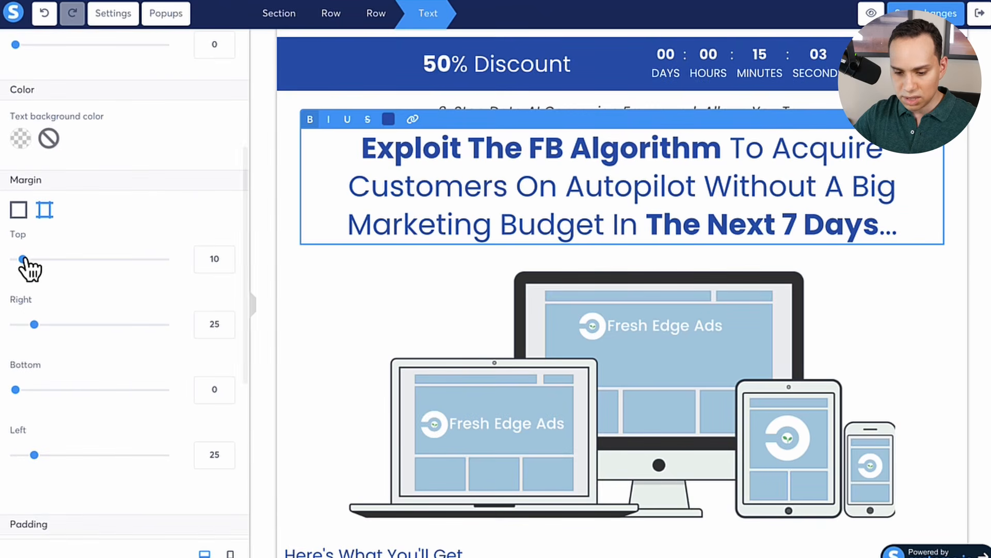
mouse_move(23, 259)
mouse_down()
mouse_move(50, 259)
mouse_move(23, 259)
mouse_up()
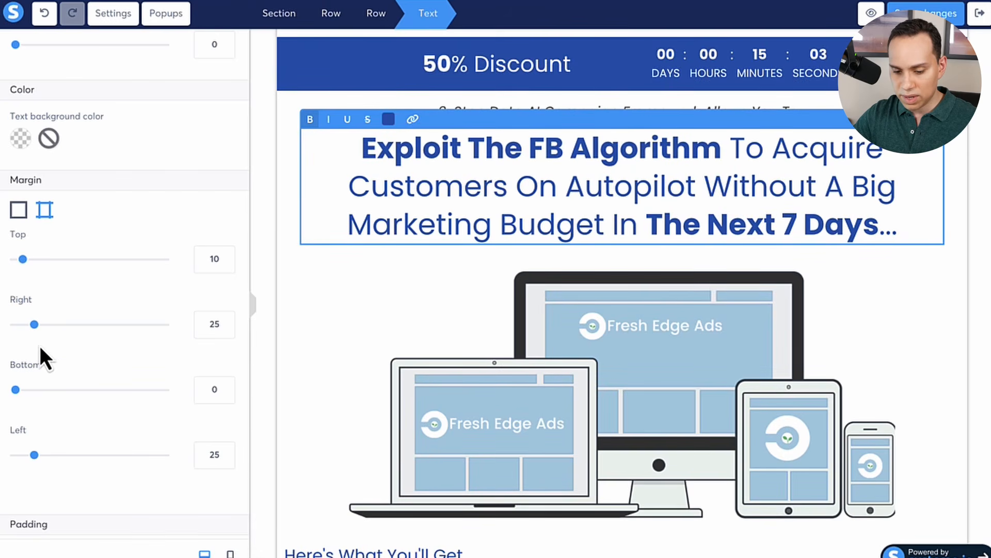
drag(34, 326, 7, 330)
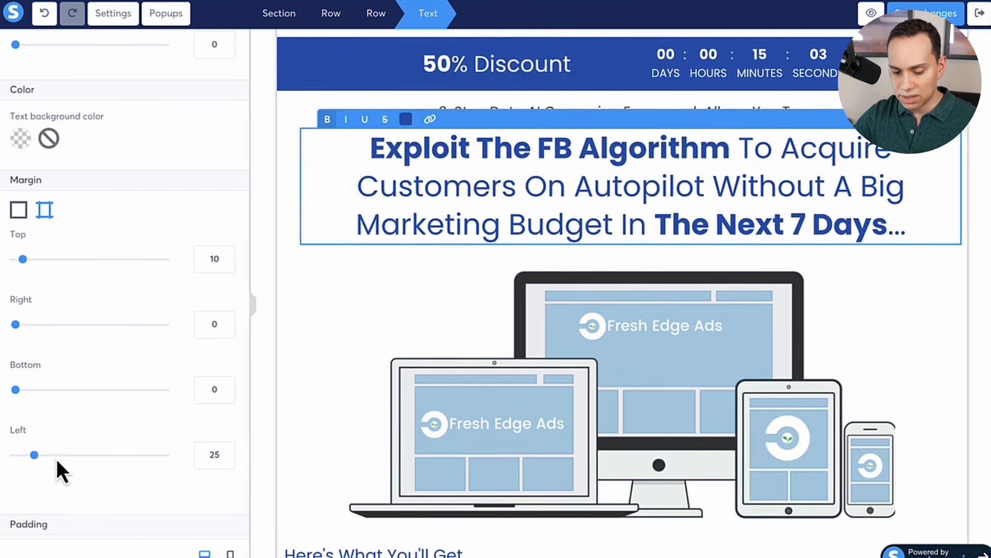
drag(34, 454, 7, 460)
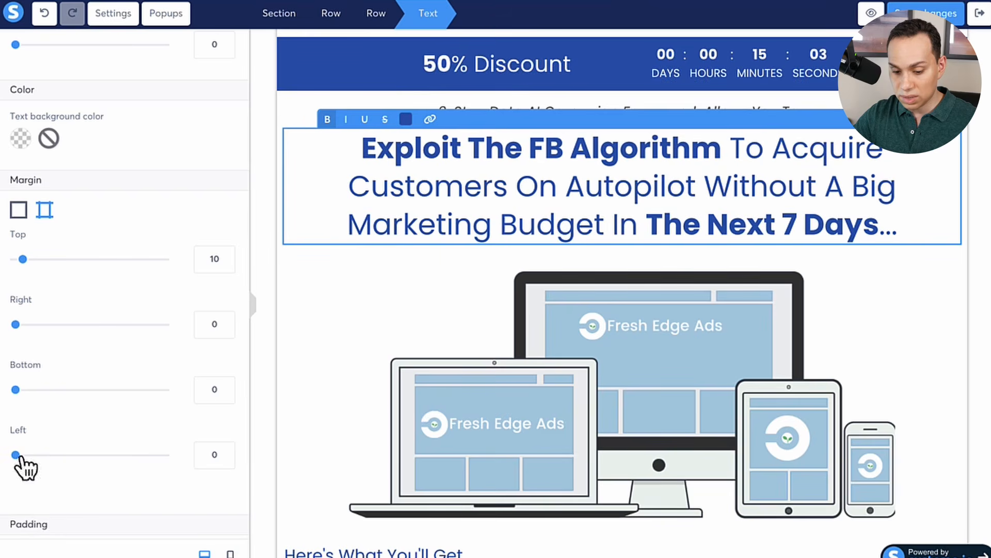
Step: Set the page headline's left and right margins to 50
double_click(505, 186)
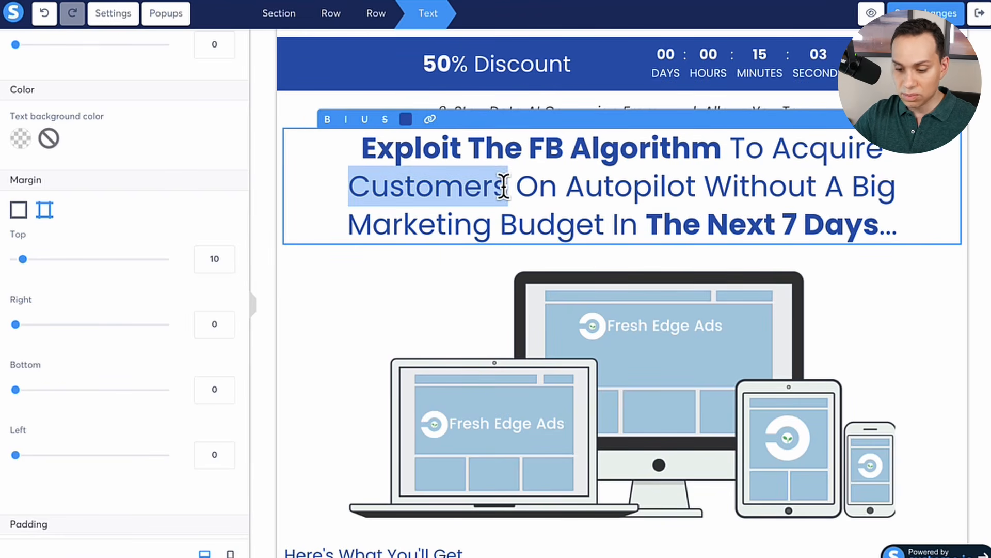
click(214, 451)
text(50)
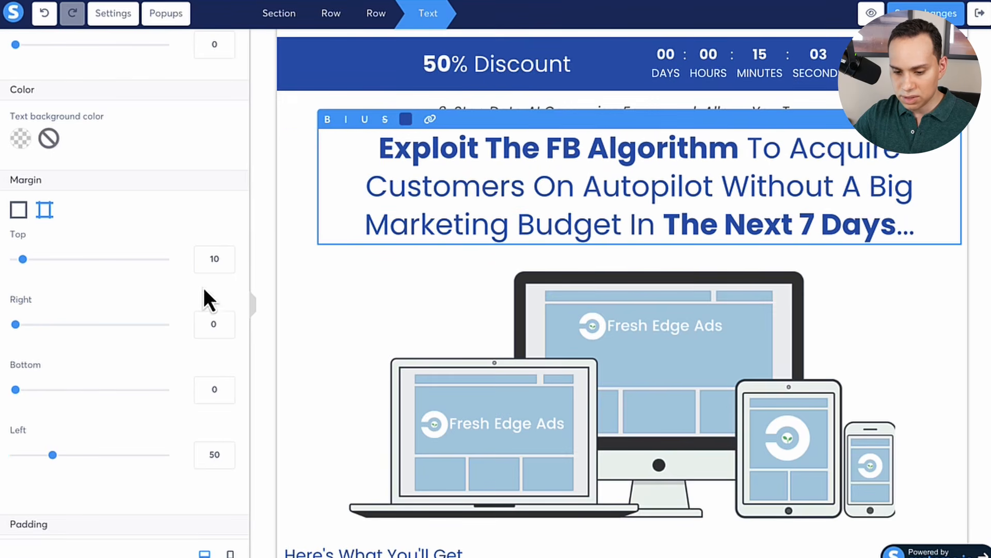
click(205, 324)
text(50)
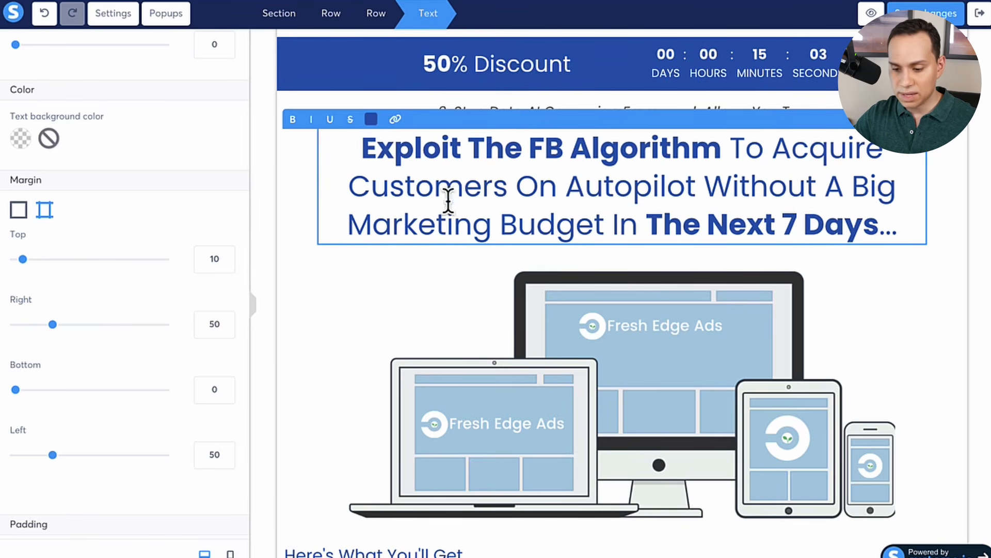
Step: In the mobile view, set the headline's line height to 25 and compare it with the desktop view
click(230, 553)
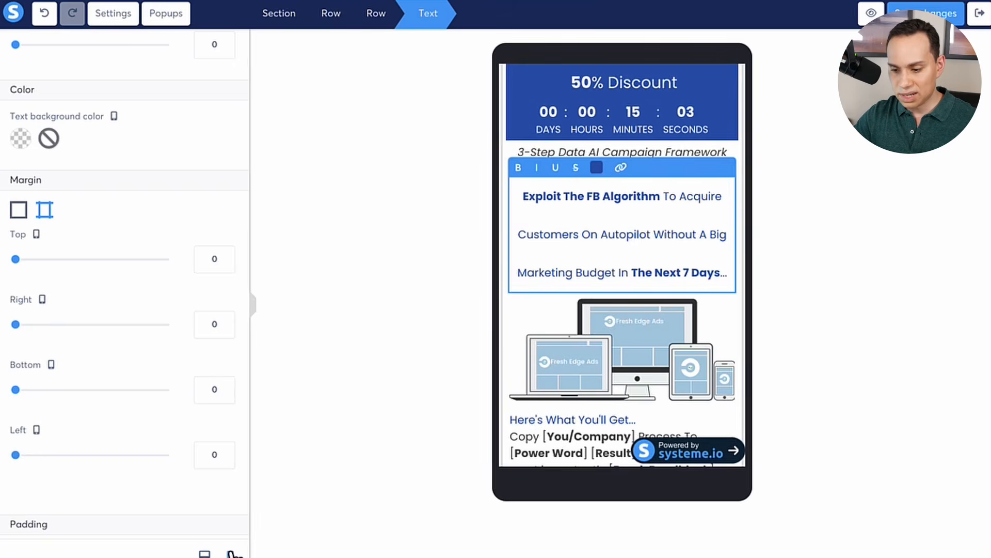
click(426, 228)
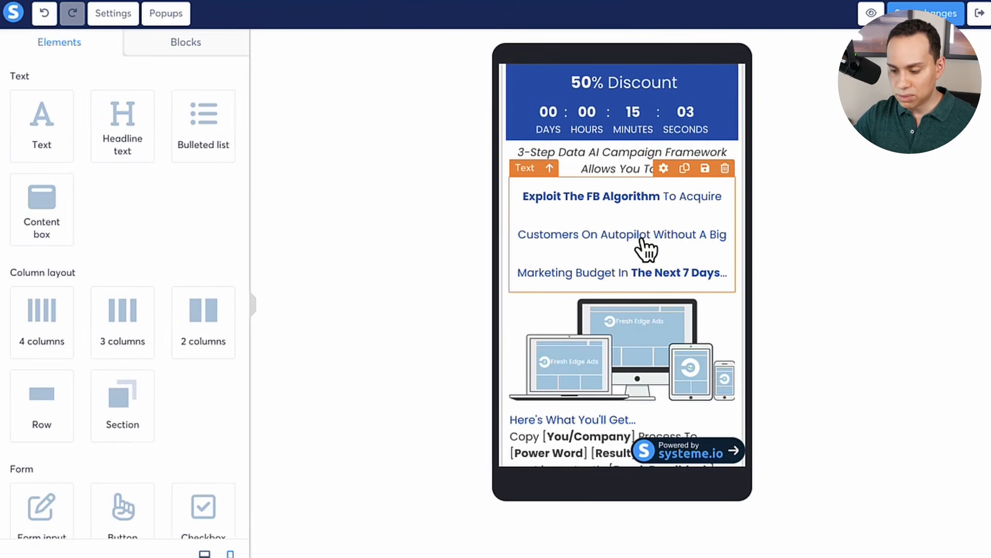
click(664, 168)
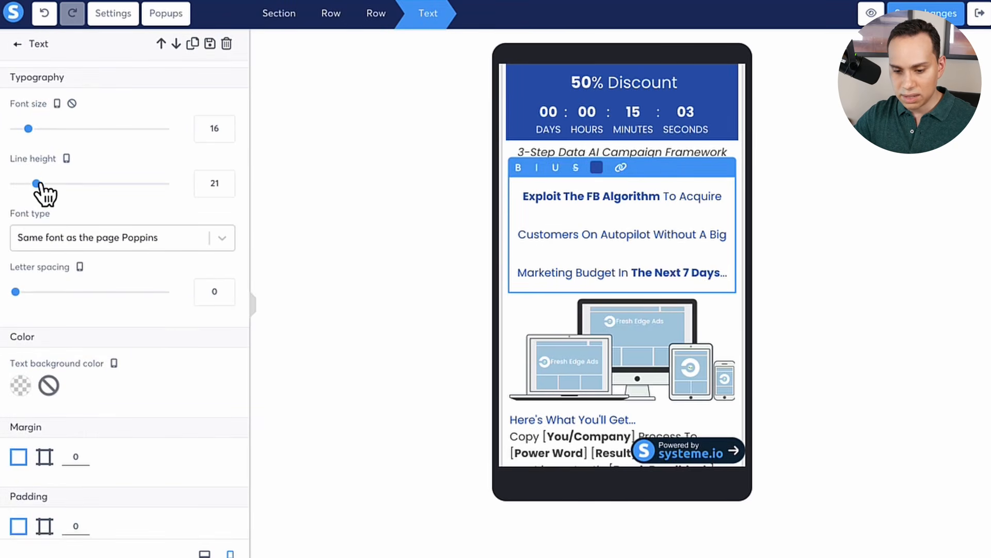
mouse_move(36, 183)
mouse_down()
mouse_move(25, 184)
mouse_move(42, 183)
mouse_up()
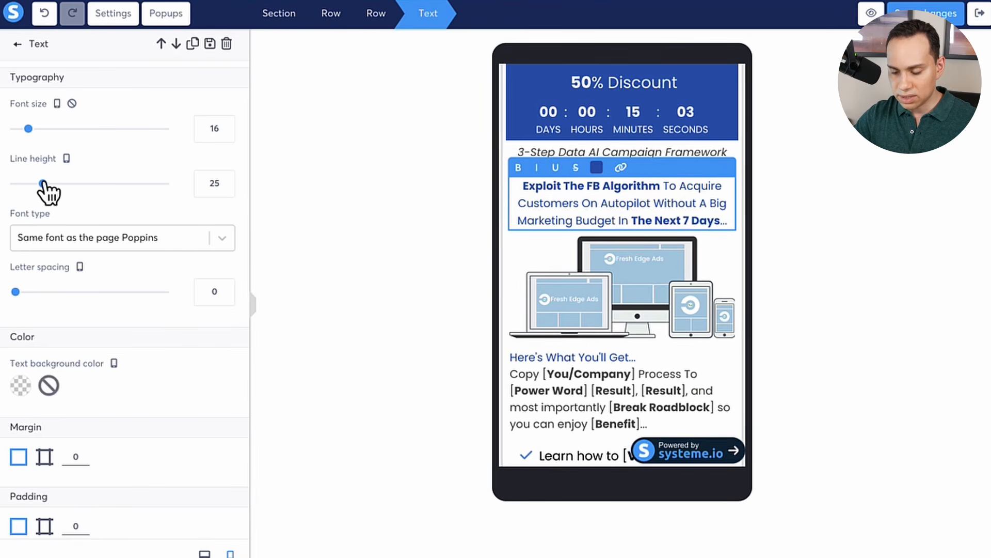
click(205, 553)
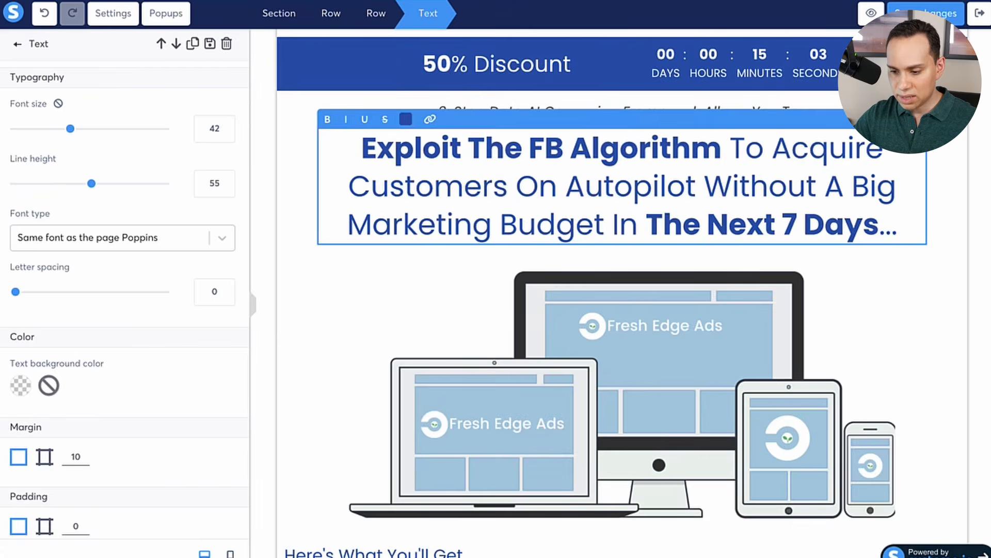
click(230, 553)
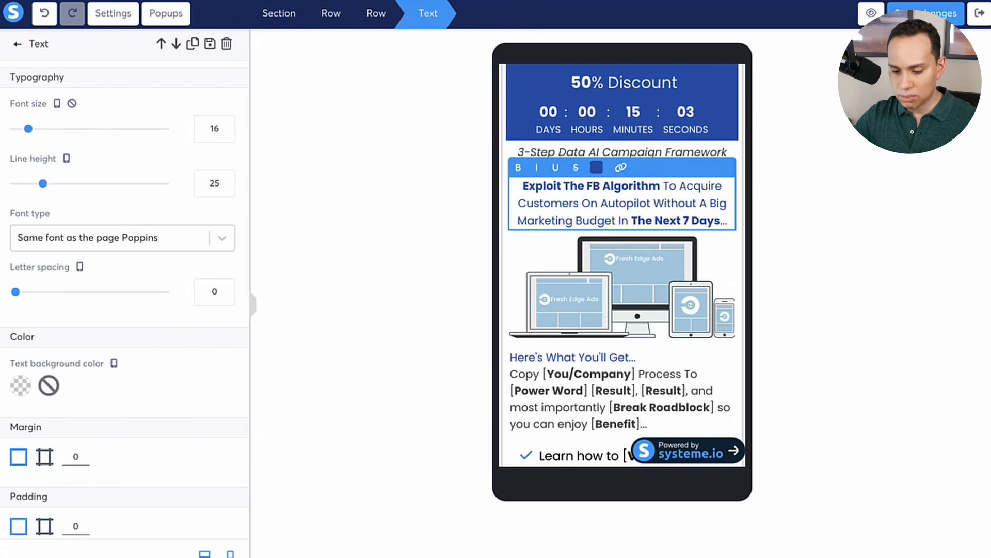
click(205, 554)
Step: Reduce the size of the Fresh Edge Ads product image below the headline
click(298, 219)
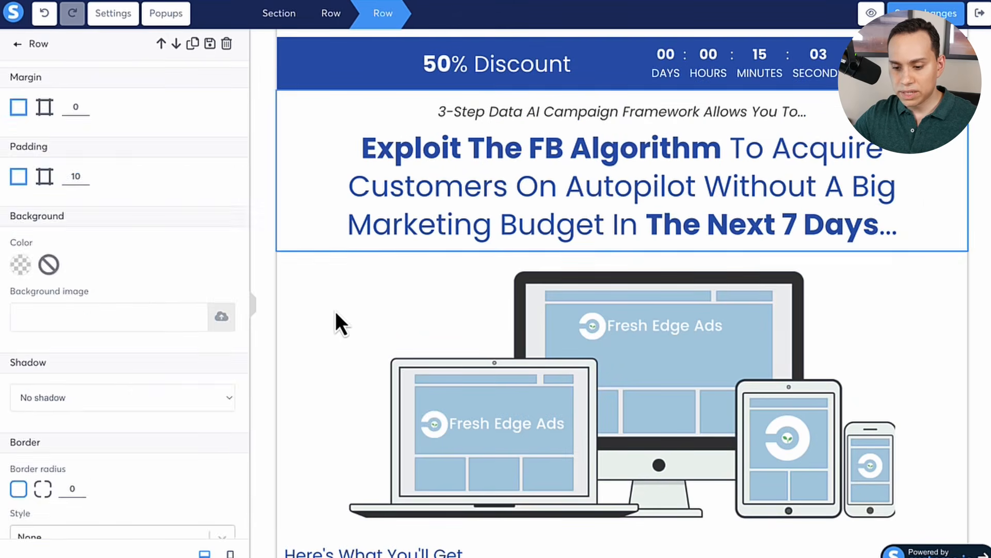
click(336, 313)
scroll(331, 318, down, 2)
scroll(331, 318, down, 2)
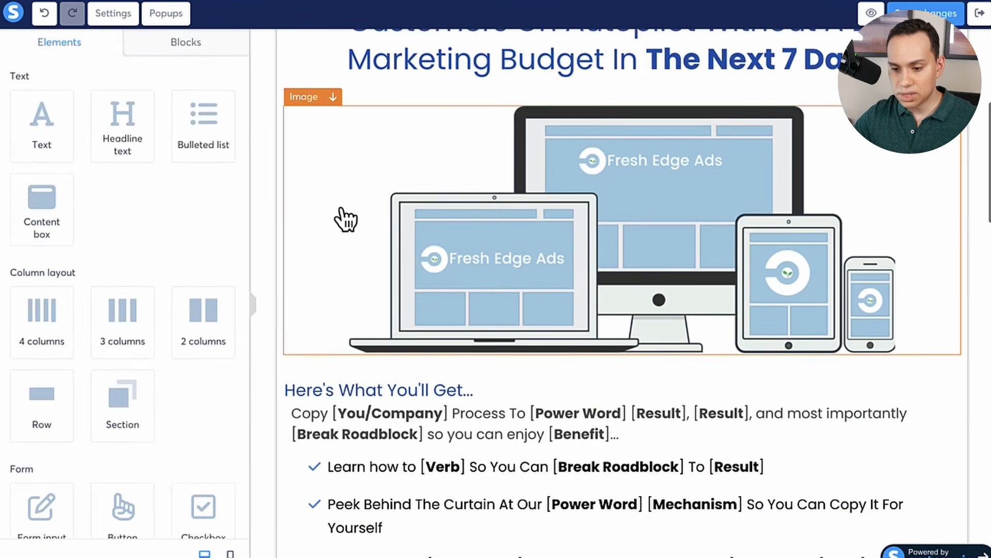
click(634, 217)
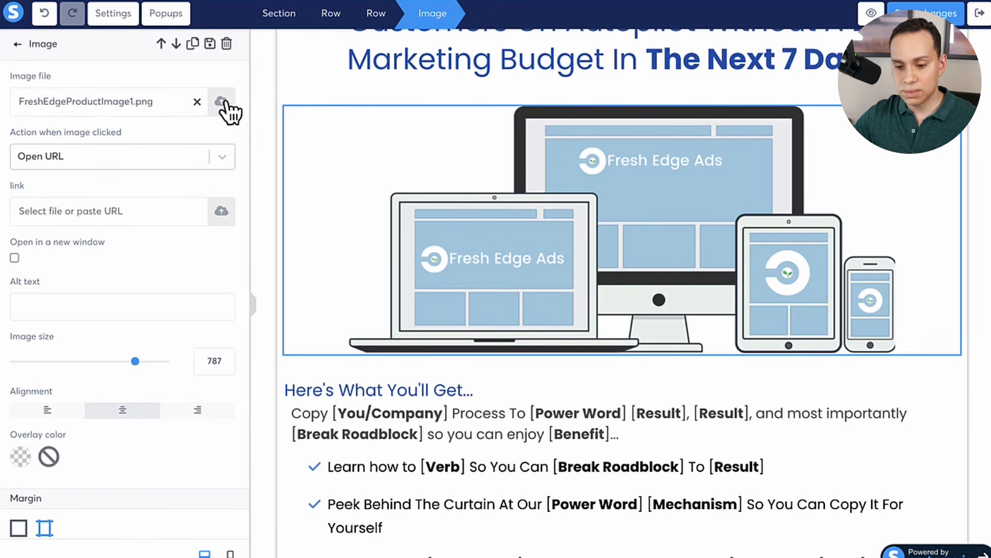
drag(135, 362, 107, 361)
click(43, 24)
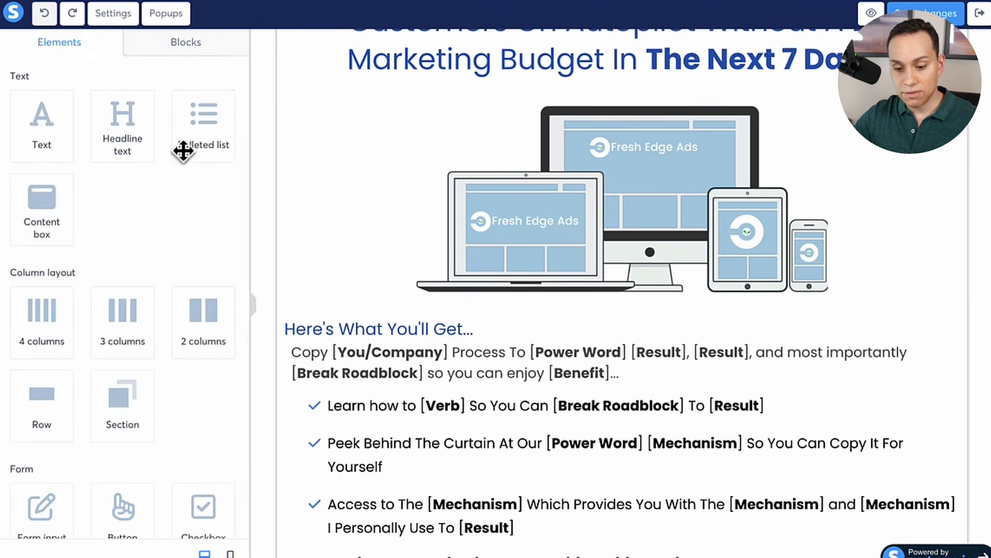
Step: Find the Video element and add it between the headline and the product image
scroll(218, 255, down, 6)
scroll(218, 255, down, 1)
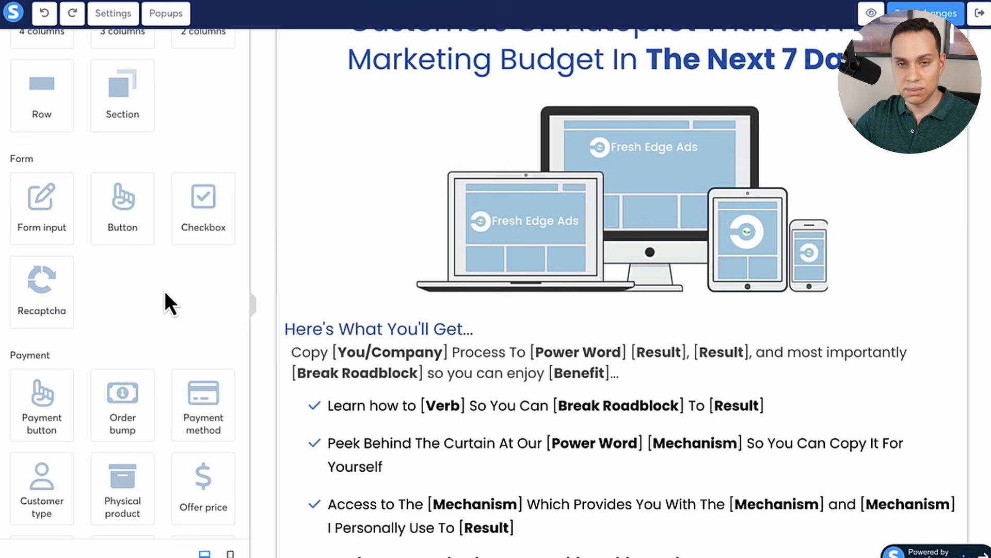
scroll(166, 293, up, 5)
scroll(166, 290, up, 1)
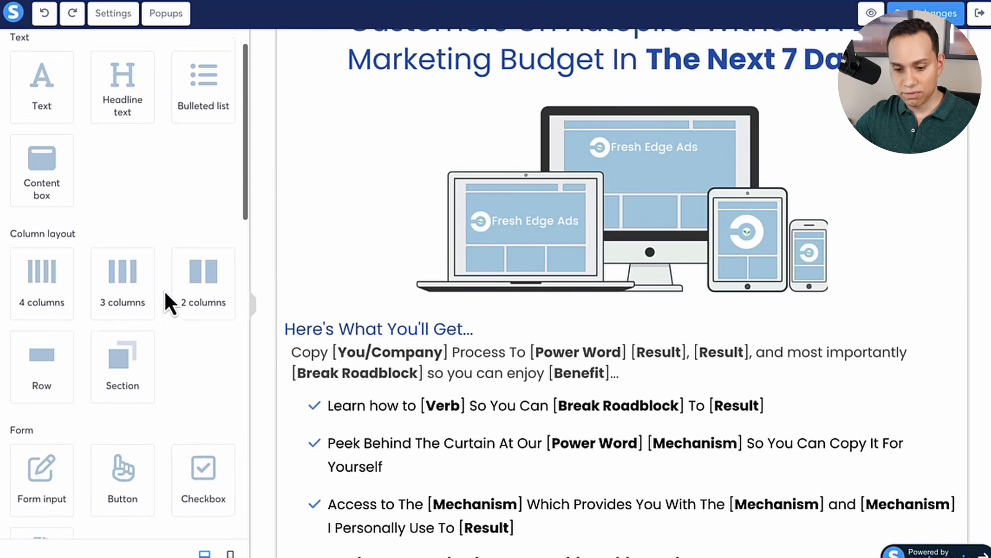
scroll(165, 291, down, 5)
scroll(165, 291, down, 10)
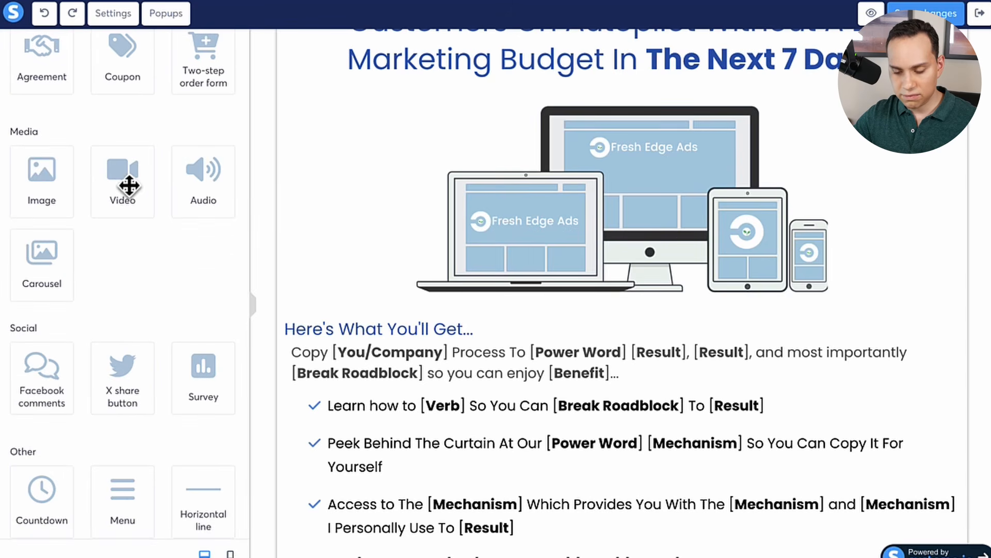
drag(128, 186, 642, 110)
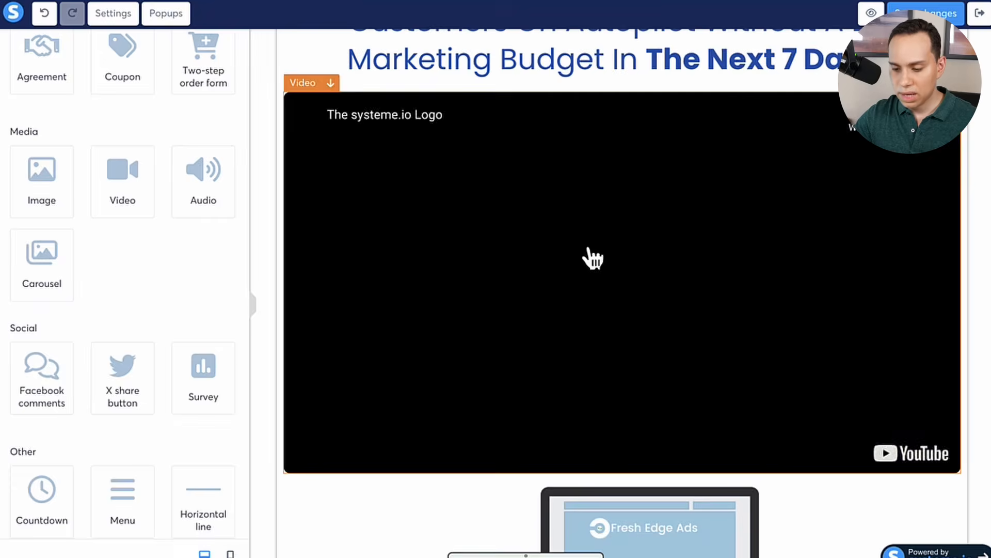
Step: Change the new video's type to Upload file
click(589, 256)
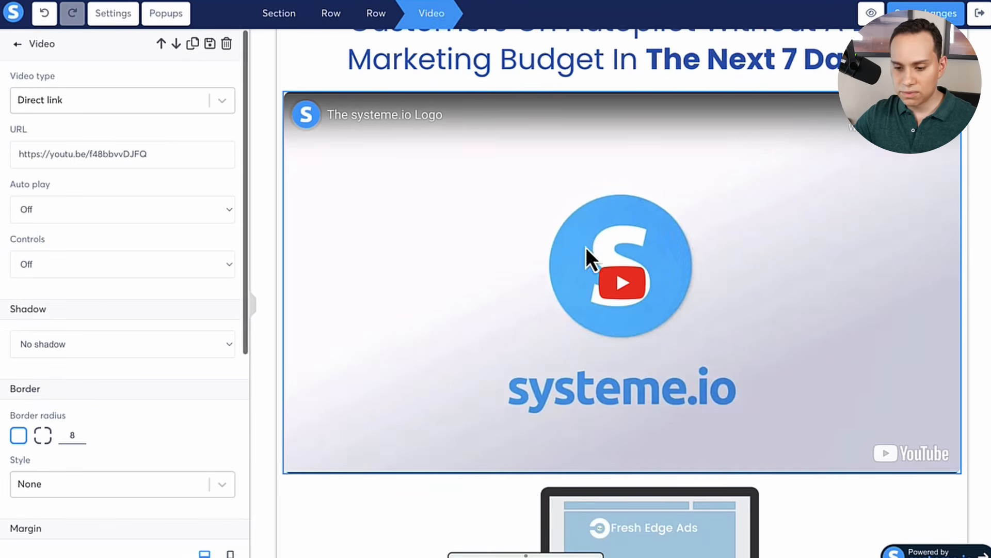
click(222, 101)
click(116, 180)
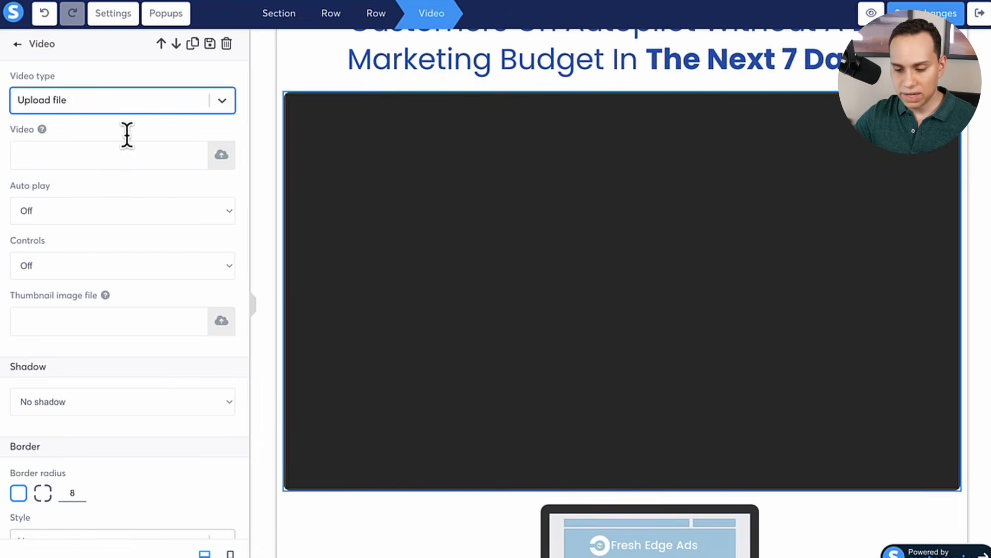
Step: Delete the video element above the product image
click(438, 201)
click(951, 83)
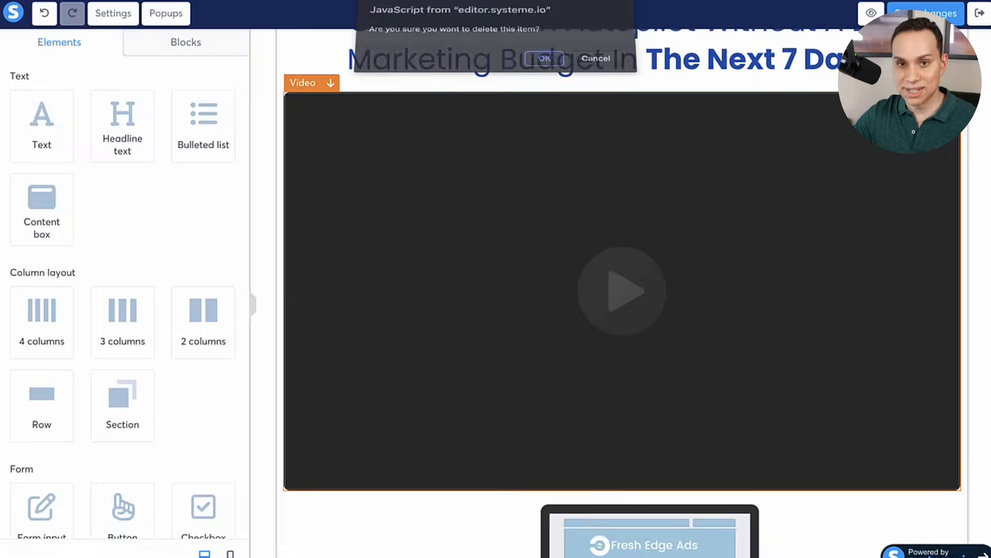
click(551, 80)
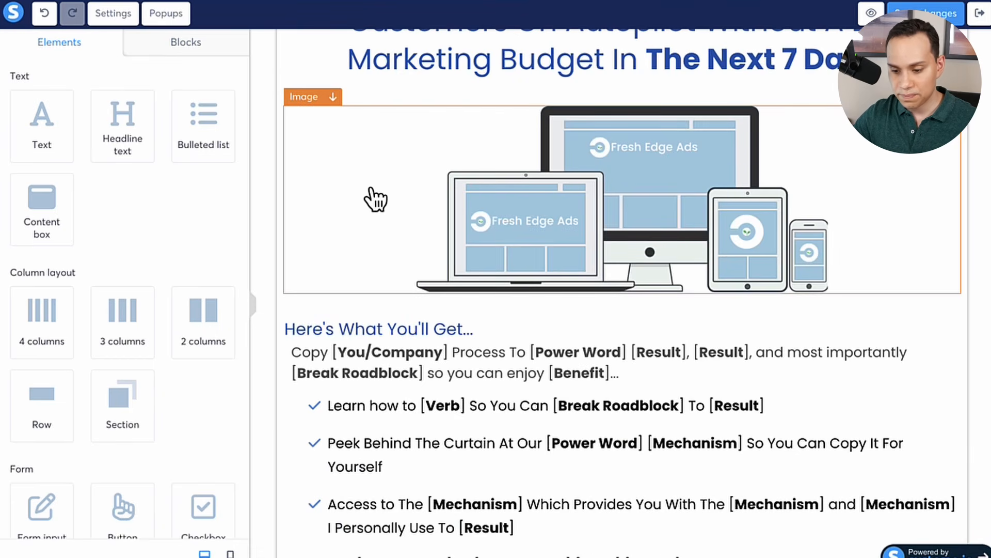
Step: In the Google Docs Facebook Ads example, select the paragraph under "Here's What You'll Walk Away With…" for use on the sales page
scroll(376, 199, down, 4)
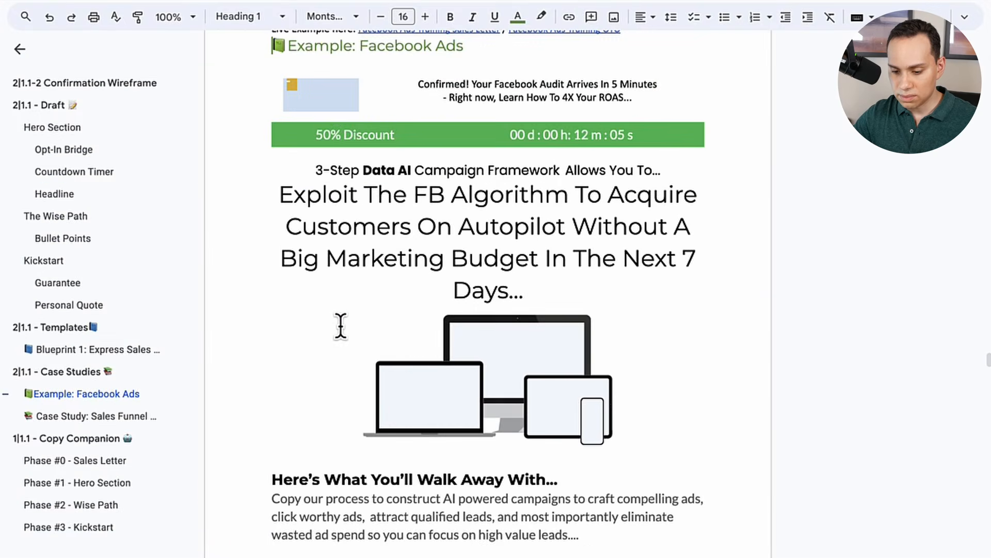
scroll(340, 325, down, 7)
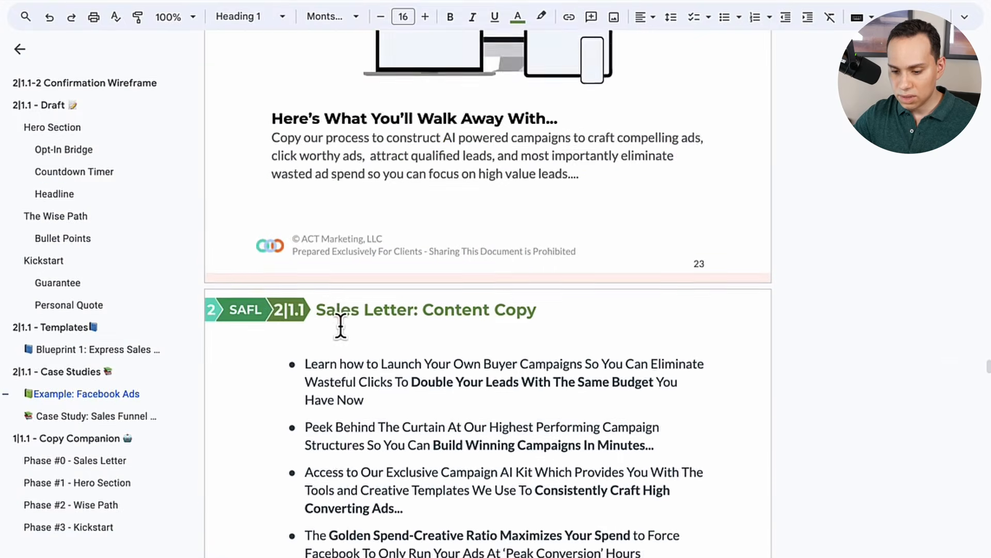
scroll(342, 320, down, 2)
scroll(343, 317, up, 3)
click(271, 153)
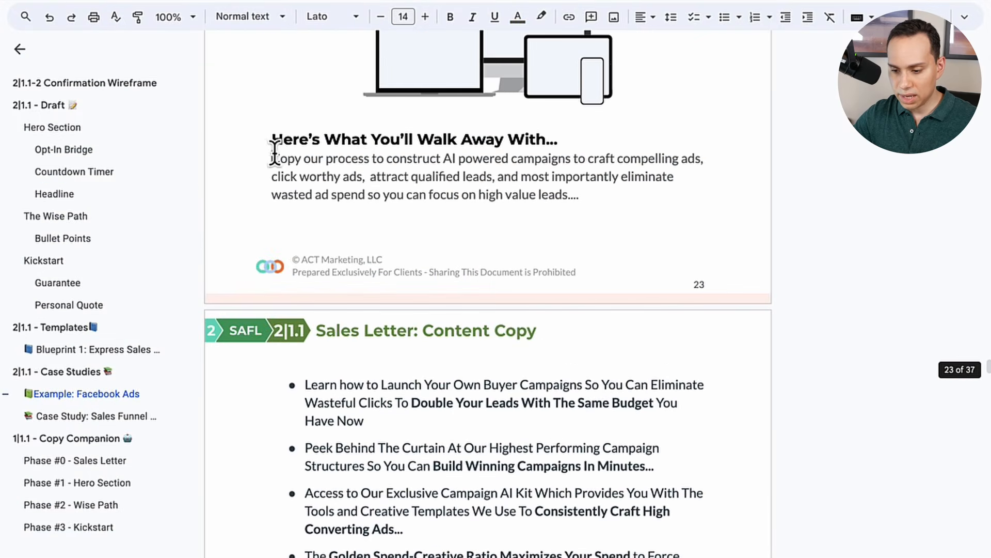
shift+click(612, 201)
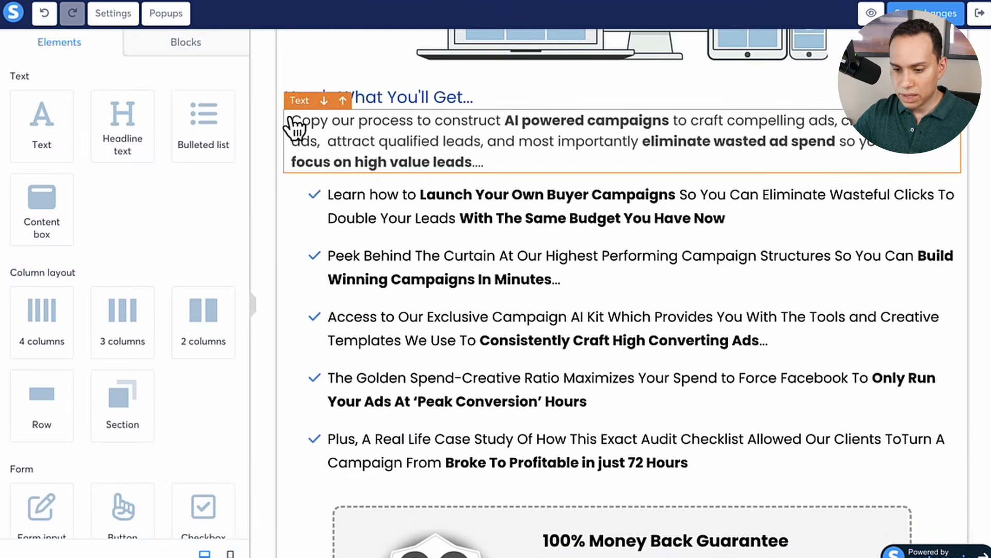
Step: Back in the systeme.io editor, review the paragraph and bulleted list under "Here's What You'll Get…" down to the money back guarantee
scroll(320, 279, up, 1)
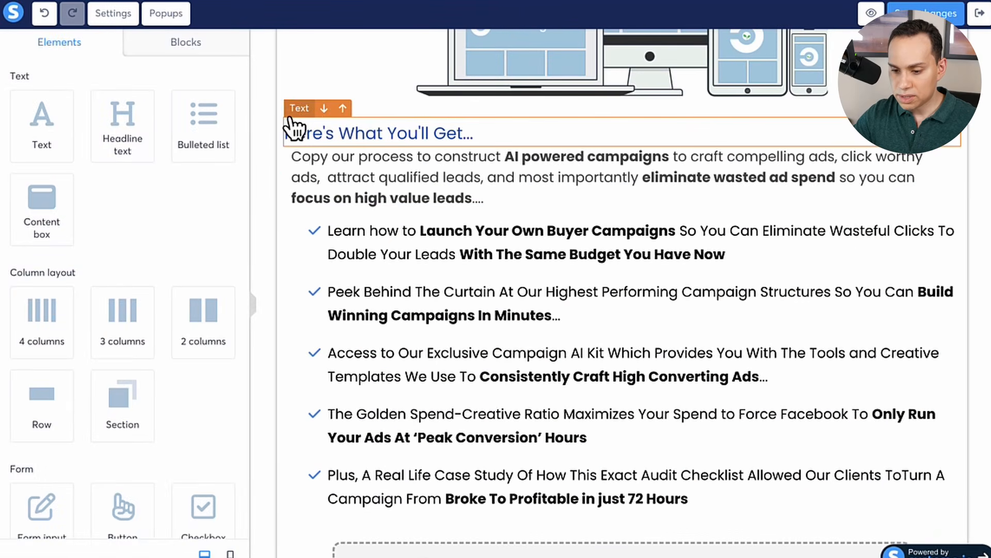
click(398, 315)
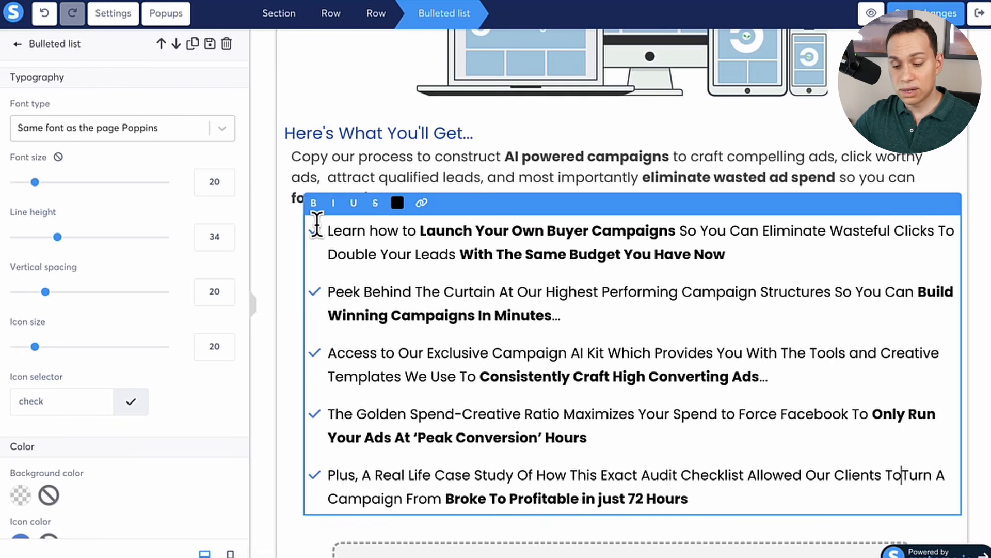
click(278, 238)
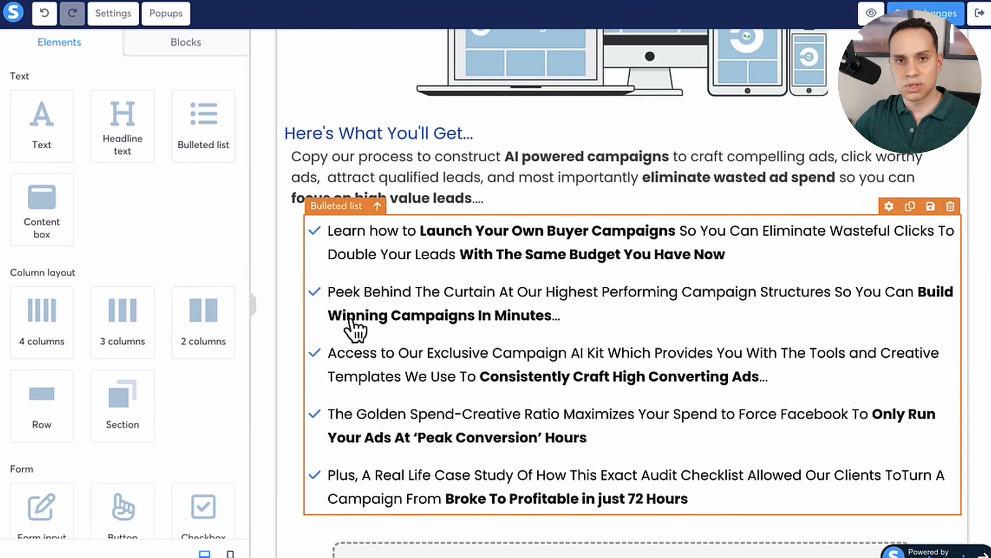
scroll(435, 269, down, 3)
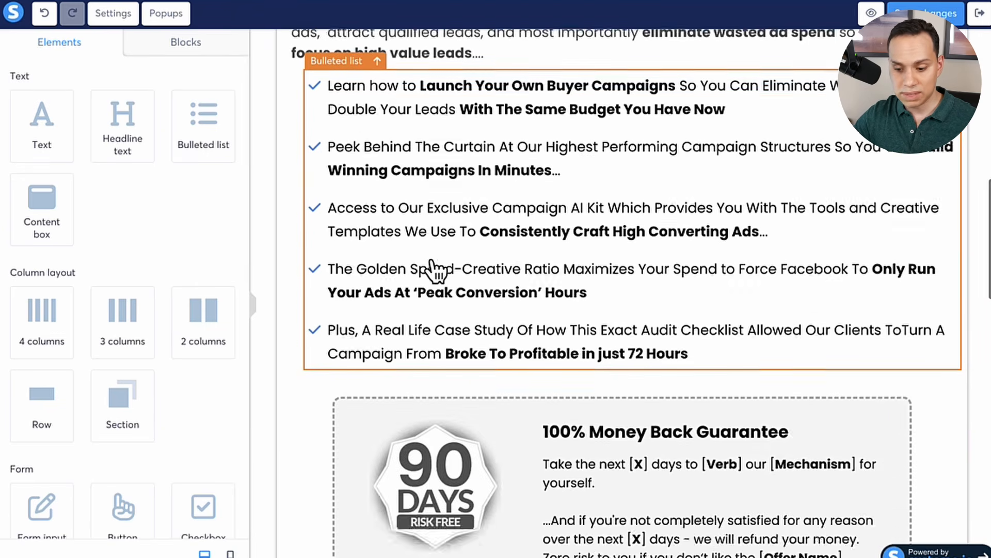
Step: Delete the "Join Fellow Successful [Prospect Group]…" testimonial row below the money back guarantee and confirm the deletion
scroll(435, 268, down, 7)
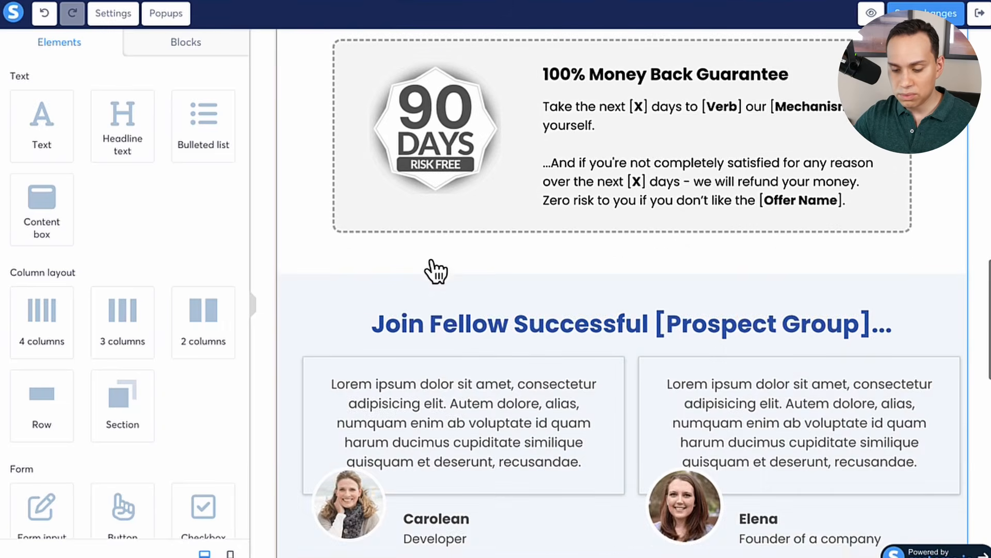
scroll(435, 270, down, 3)
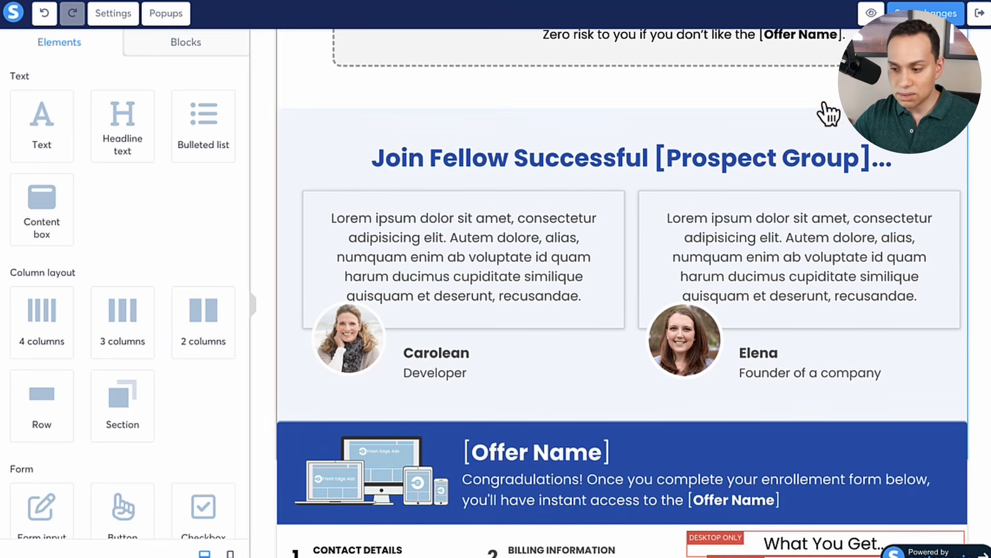
click(971, 117)
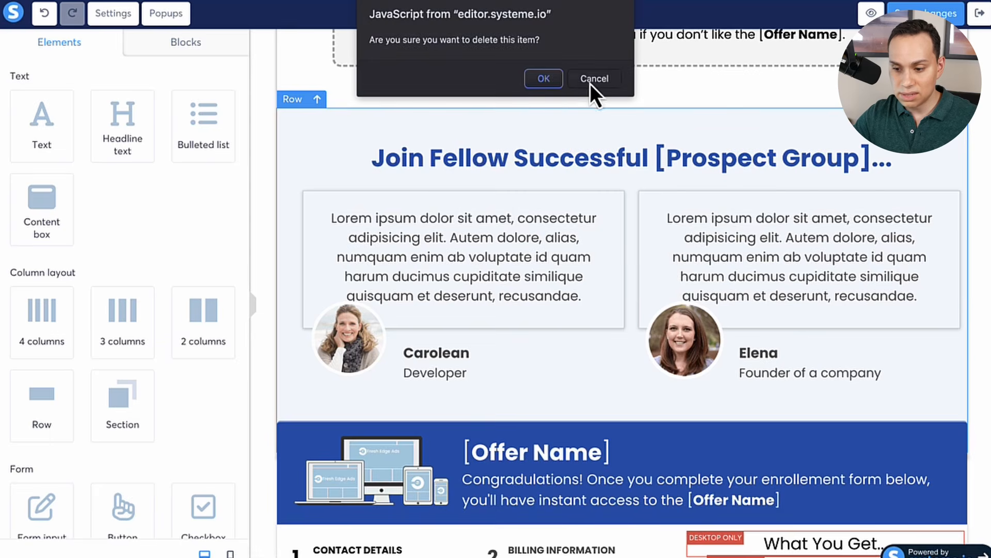
click(530, 75)
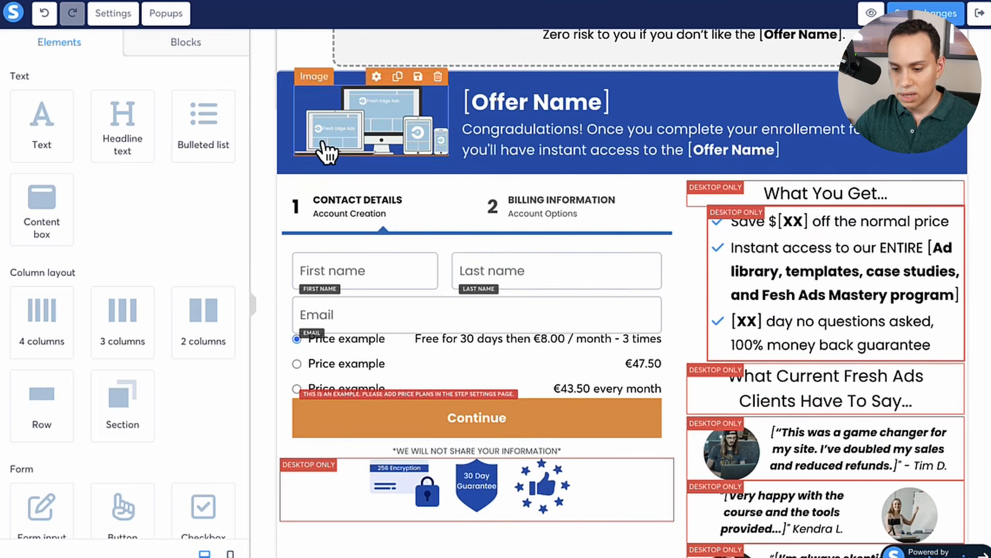
Step: Set the top margin of the blue [Offer Name] banner row to 52
scroll(310, 151, up, 1)
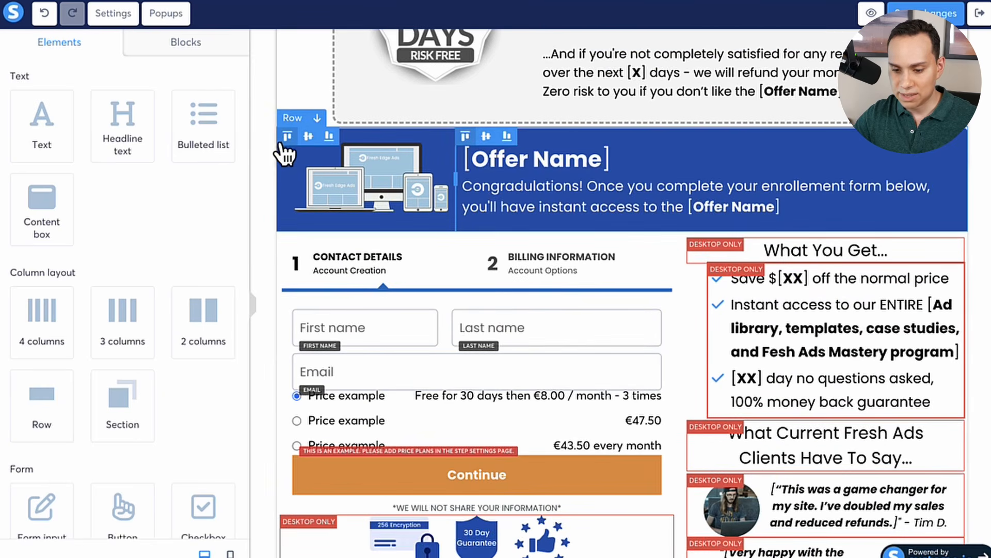
click(294, 189)
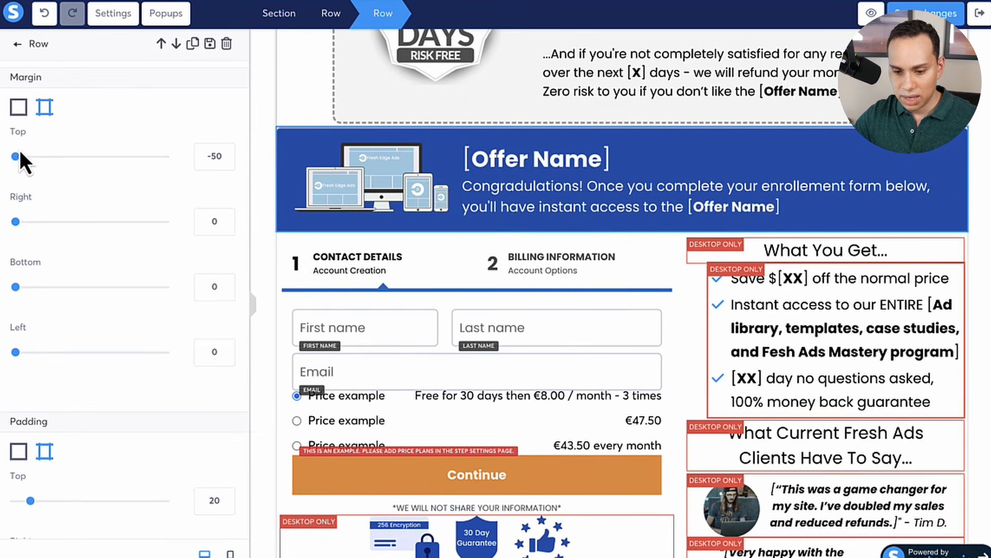
drag(16, 156, 52, 156)
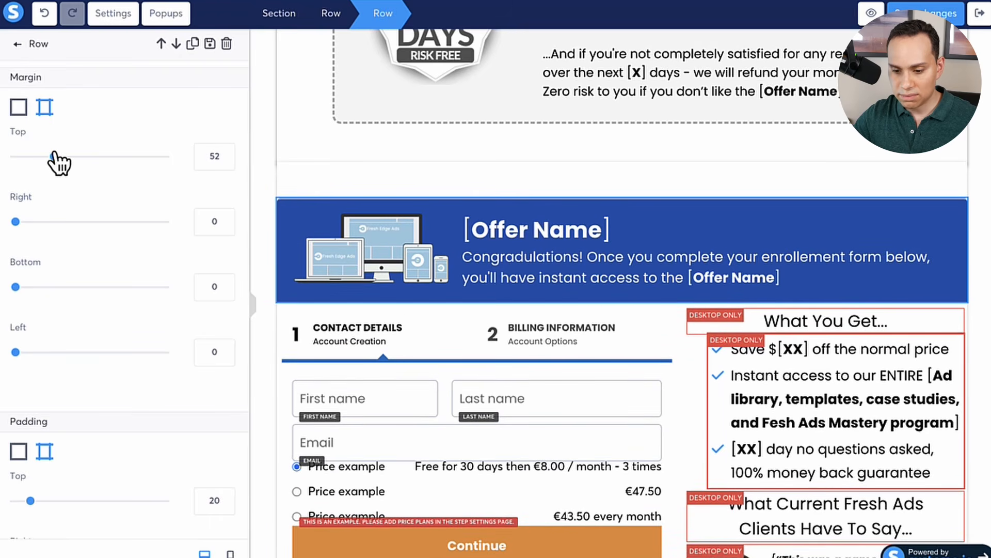
click(489, 163)
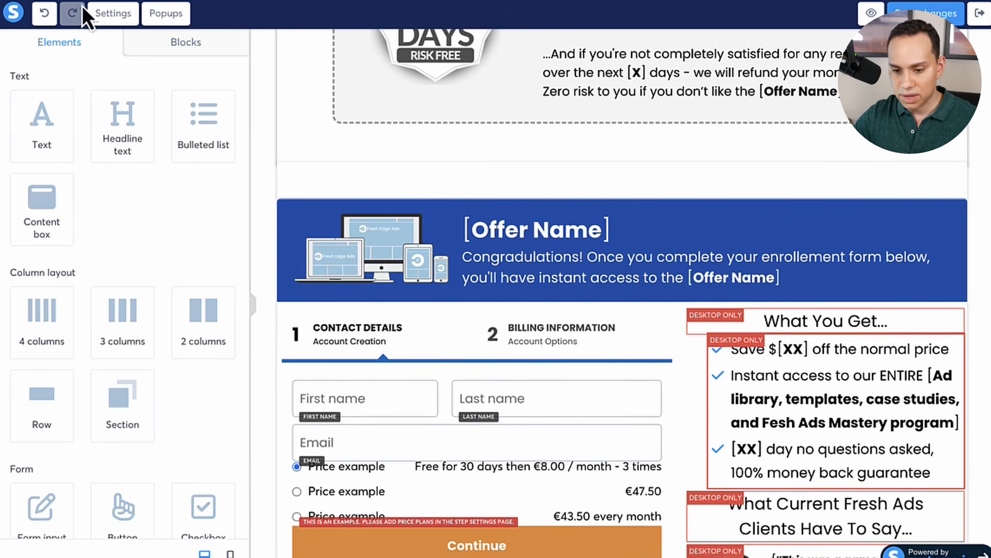
Step: Undo the banner row's margin change and the deletion of the testimonial row
click(44, 15)
click(44, 16)
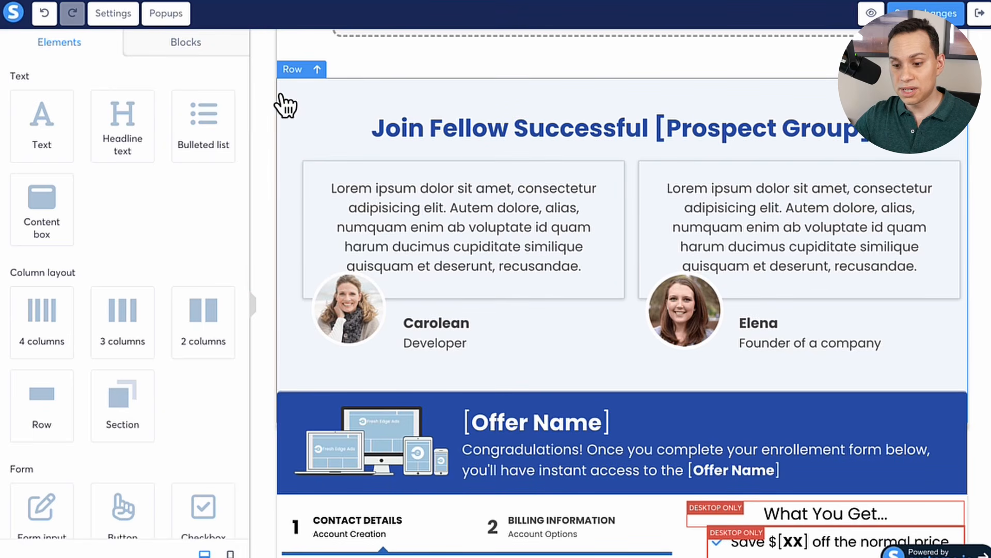
scroll(338, 107, up, 1)
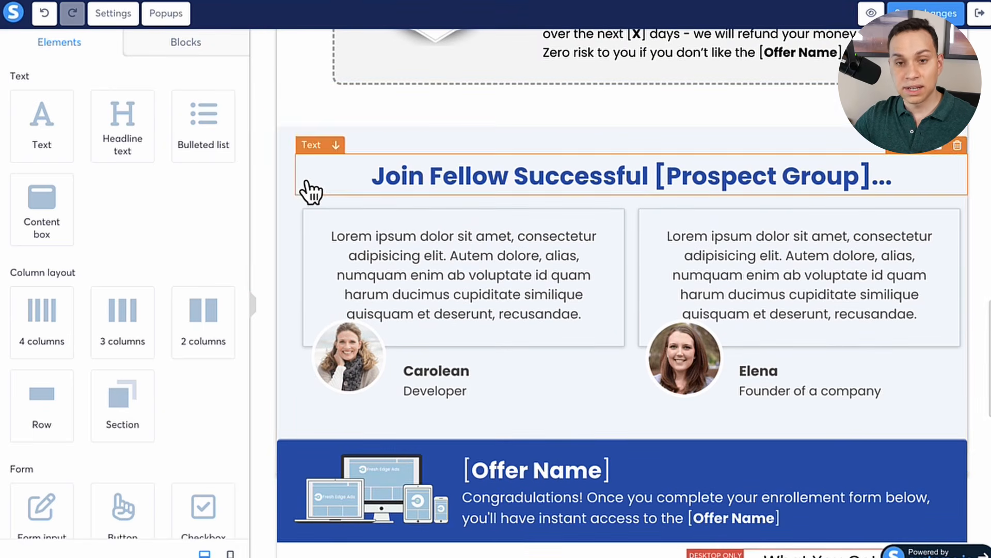
scroll(290, 160, up, 12)
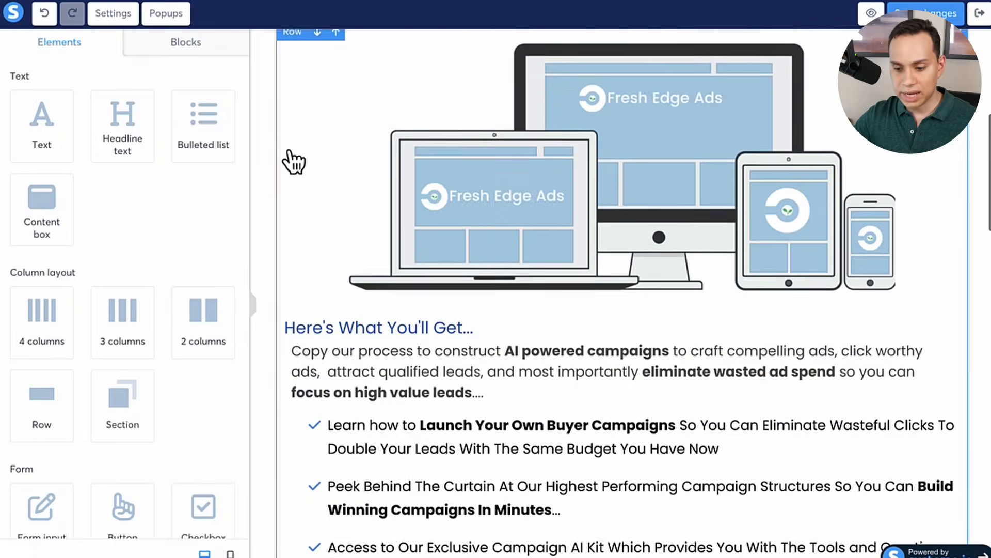
scroll(289, 160, down, 10)
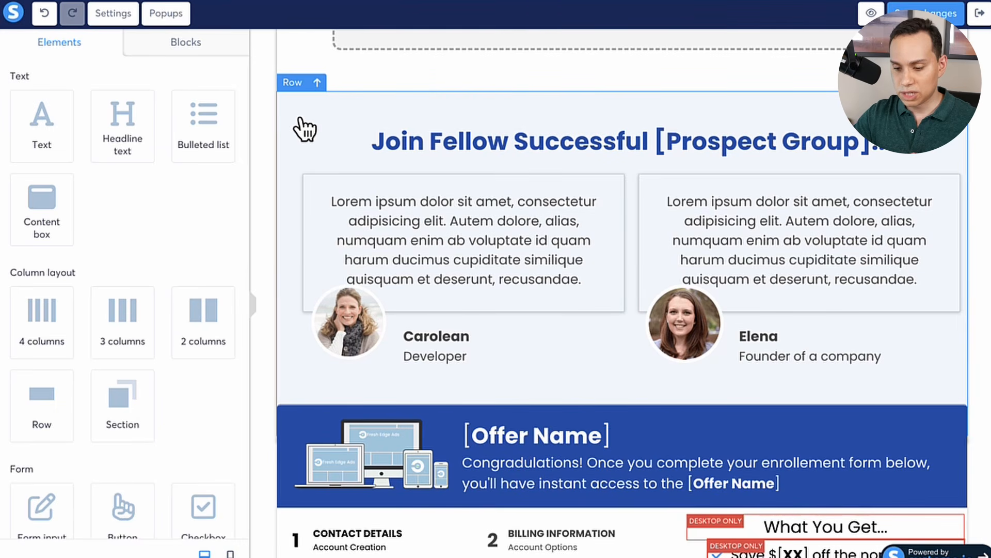
Step: In the Google Docs Facebook Ads example, copy the founder's italic quote beginning "Facebook Ads remain one of the most POWERFUL methods…"
scroll(304, 129, down, 1)
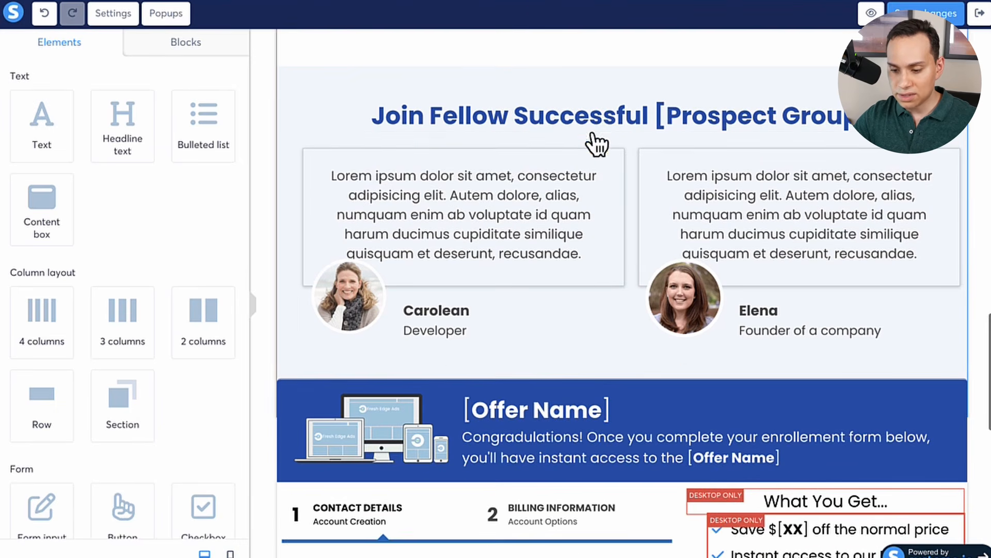
scroll(612, 244, down, 10)
scroll(613, 243, down, 2)
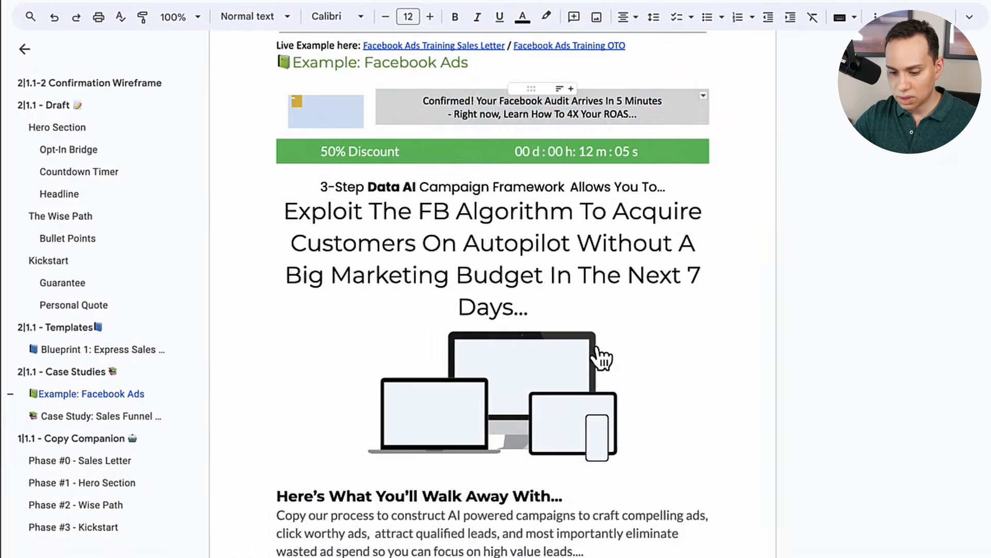
scroll(467, 328, down, 15)
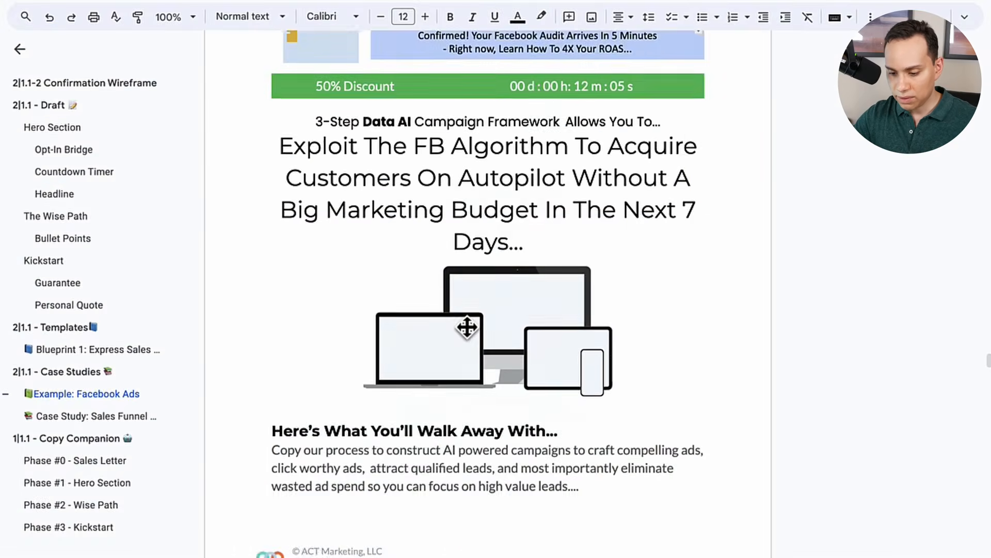
scroll(465, 324, down, 6)
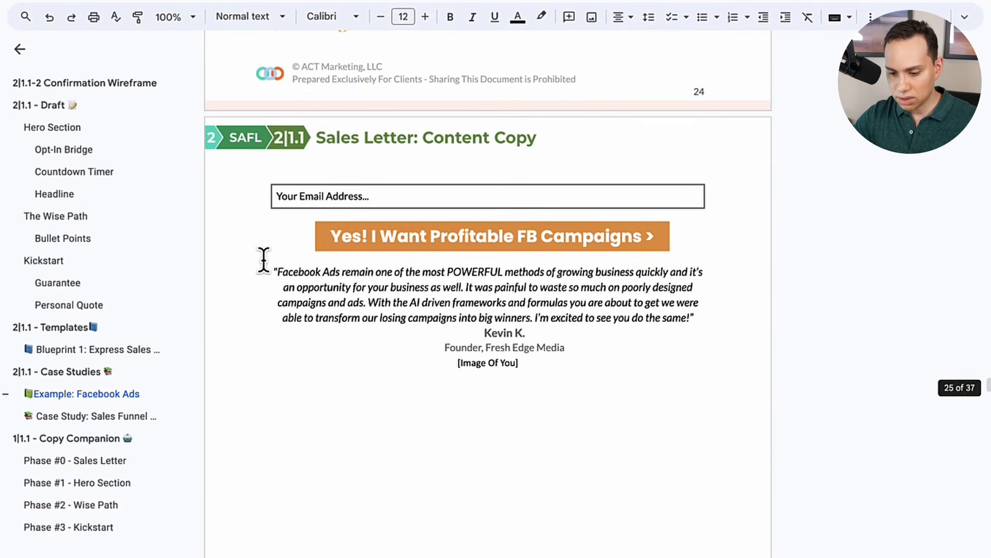
click(273, 271)
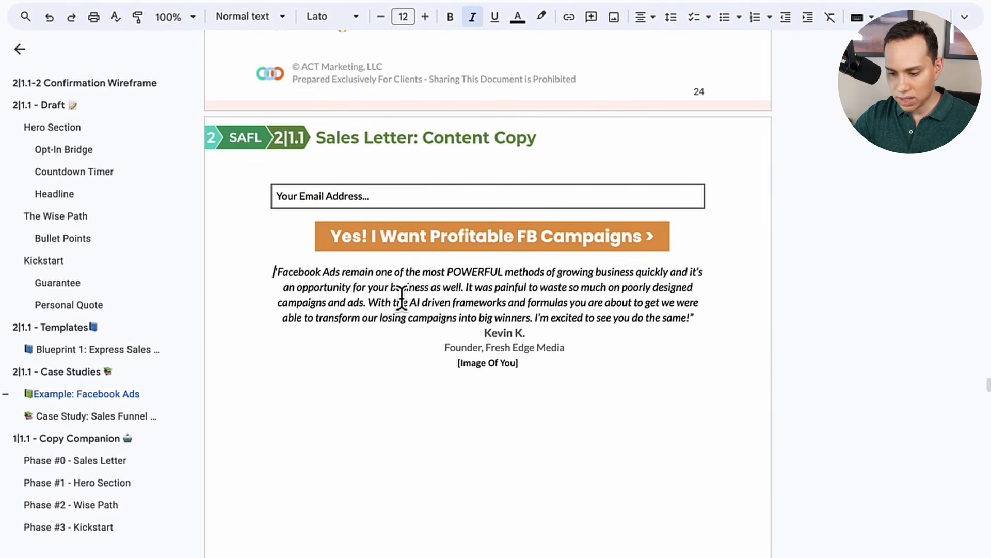
shift+click(695, 319)
key(ctrl+c)
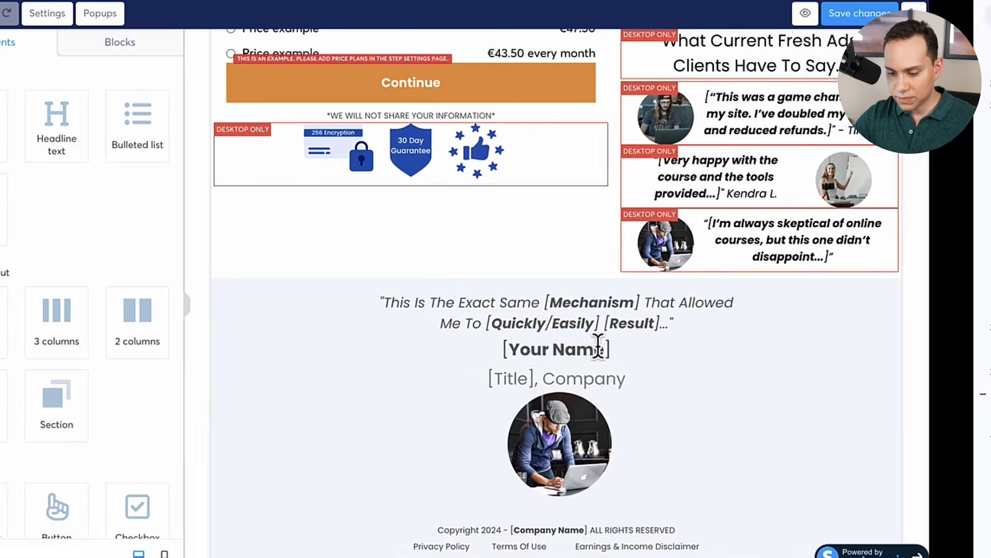
Step: Back in the systeme.io editor, replace the placeholder quote above [Your Name] with the copied founder's quote
click(505, 317)
click(504, 307)
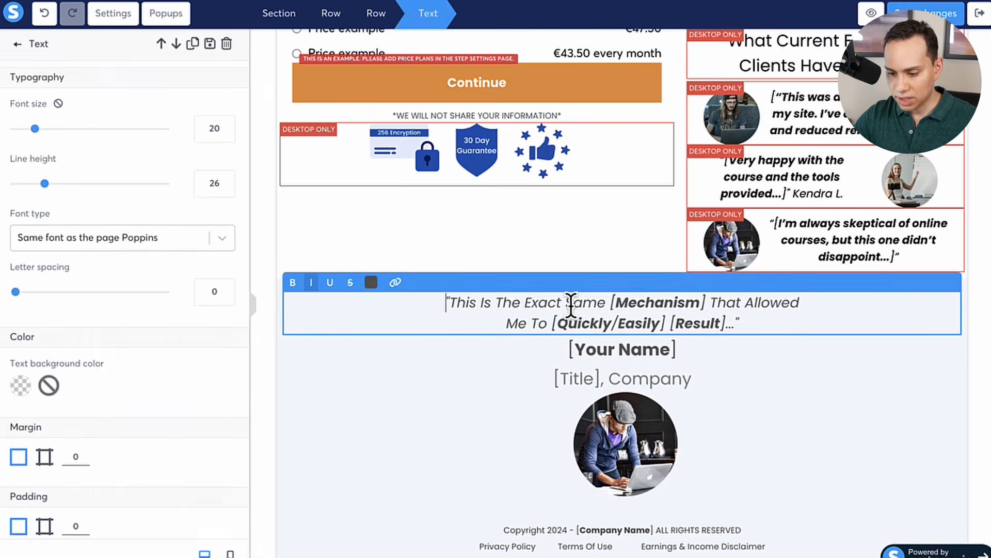
key(ctrl+a)
key(ctrl+v)
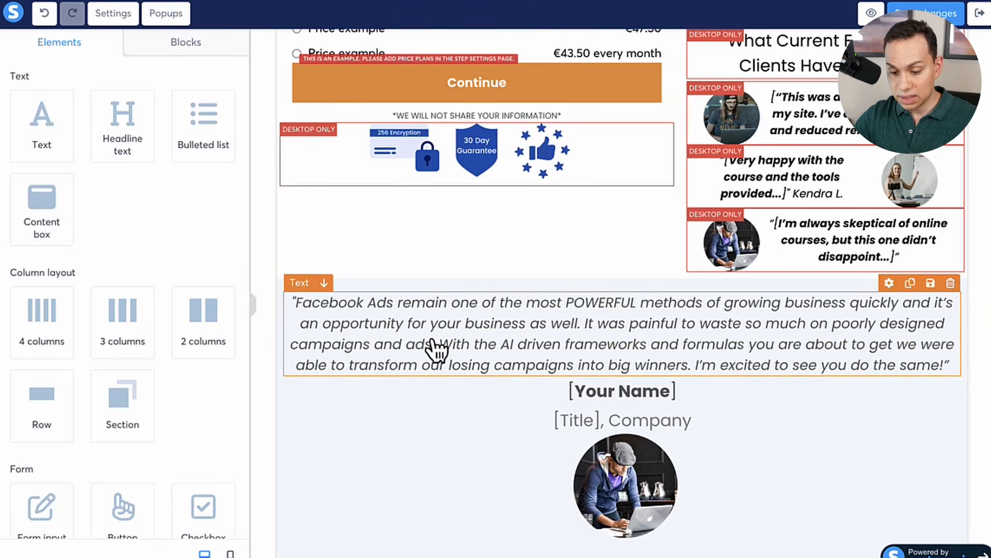
Step: Give the founder's quote individual side margins of 50 on the right and 50 on the left
click(436, 349)
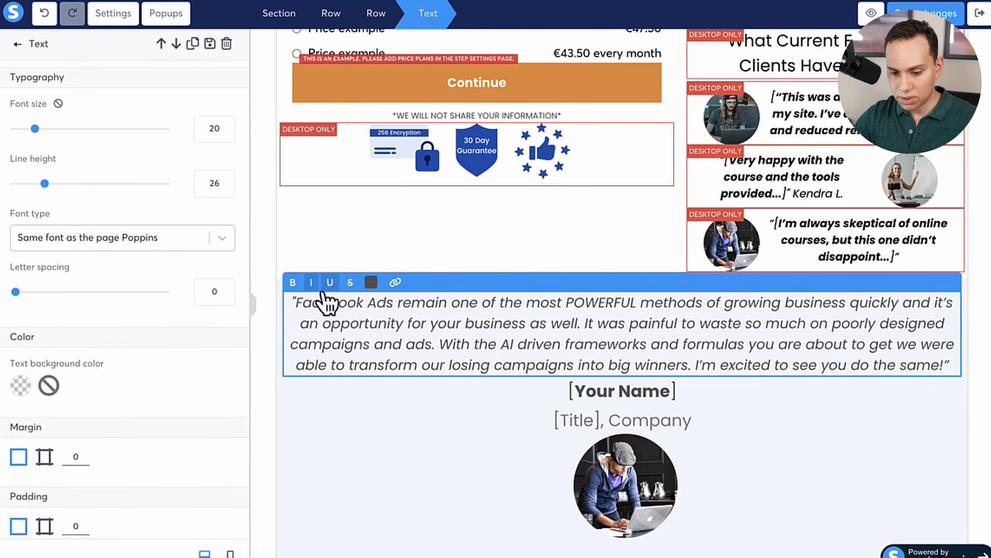
scroll(45, 428, down, 3)
click(44, 308)
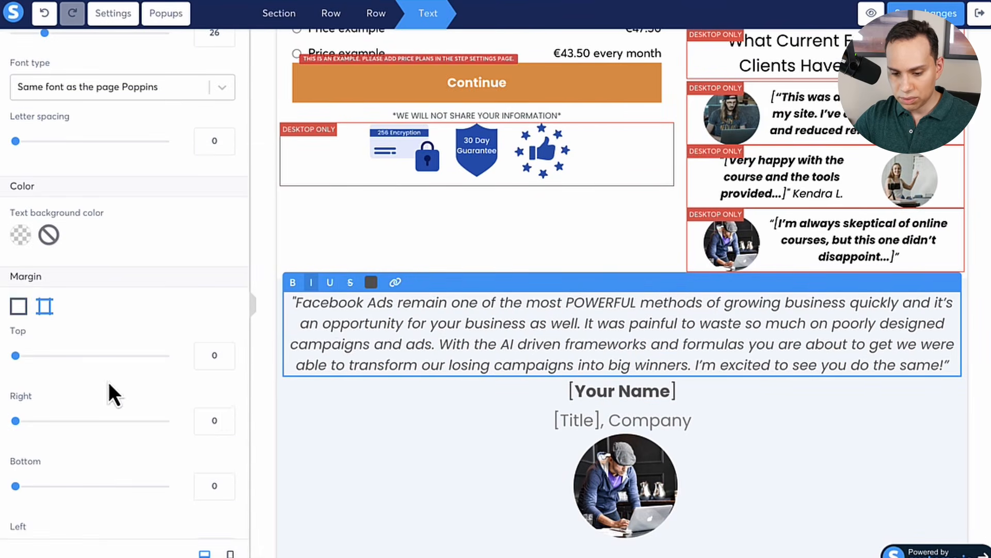
click(208, 418)
text(50)
scroll(206, 416, down, 2)
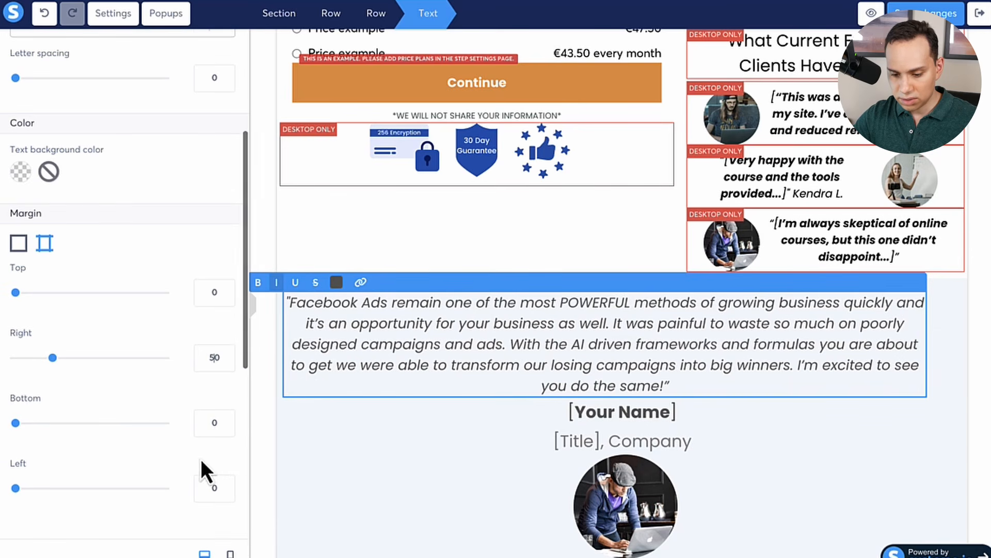
click(206, 487)
text(50)
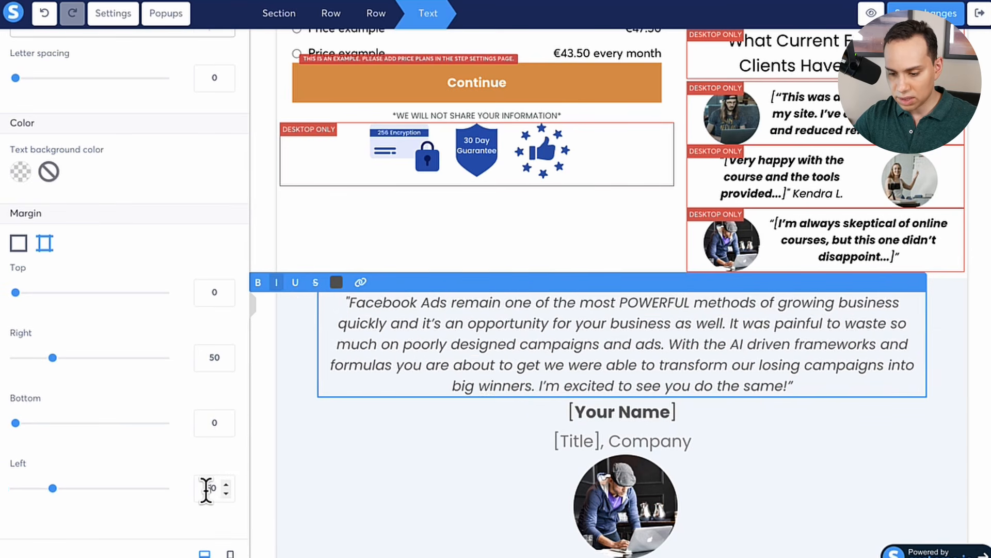
Step: Increase the founder's quote line height to 33
scroll(145, 209, up, 3)
scroll(146, 209, up, 1)
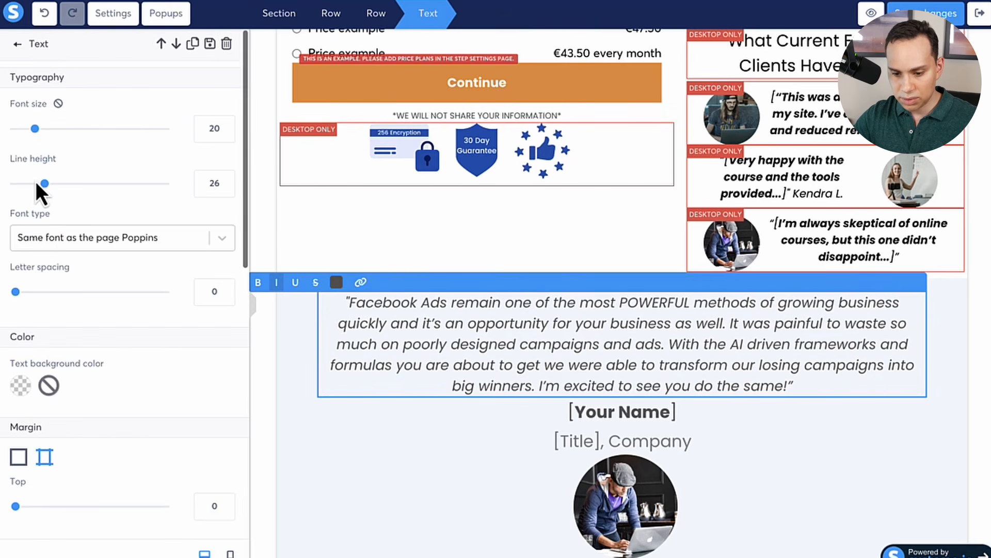
drag(44, 184, 56, 184)
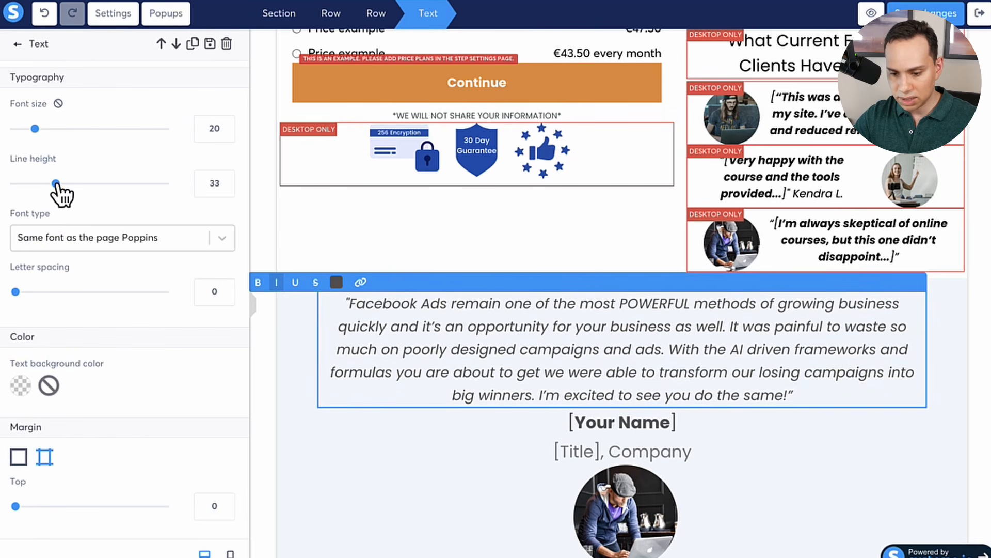
click(364, 473)
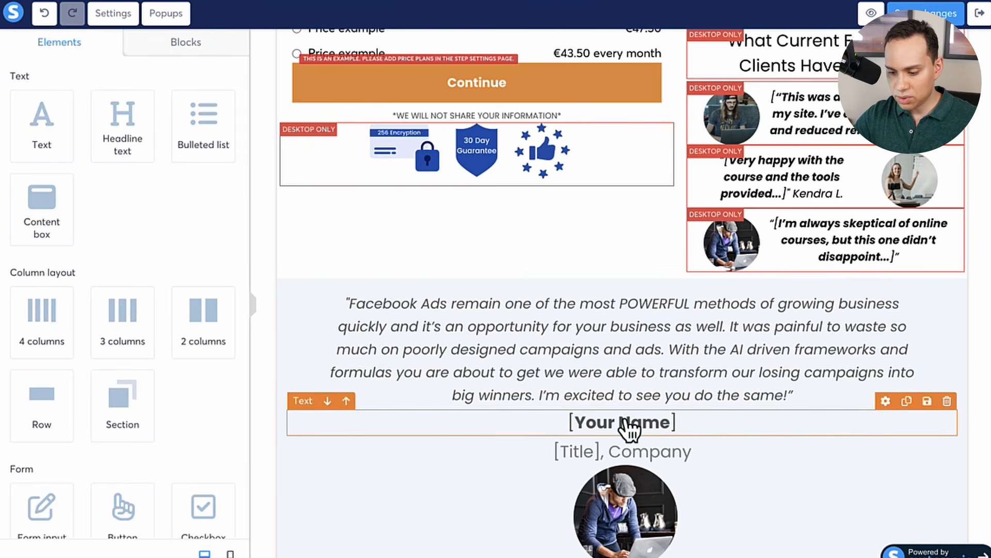
Step: In the Google Docs example, copy the first paragraph under 100% Money Back Guarantee, beginning "Take the next 90 days to deploy…"
scroll(629, 428, up, 15)
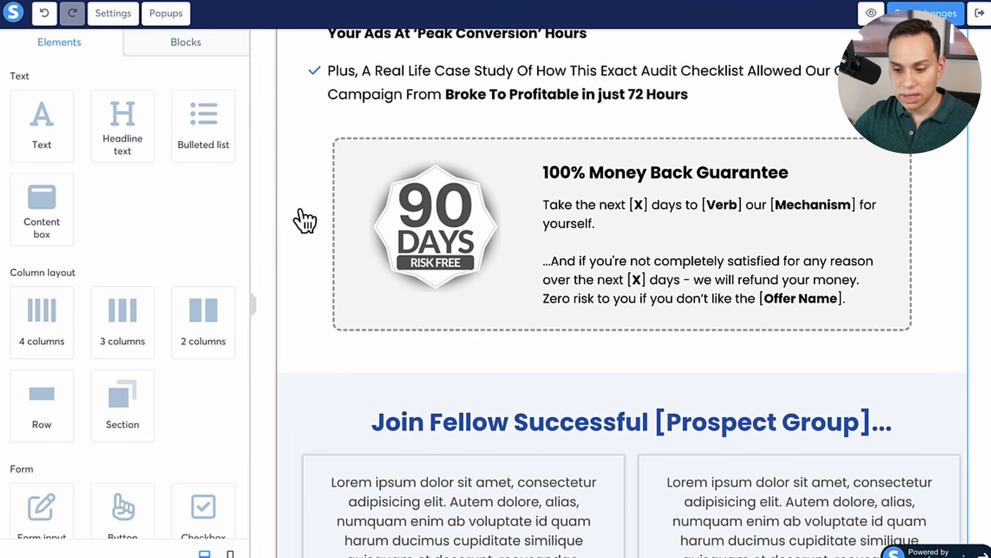
scroll(304, 221, down, 1)
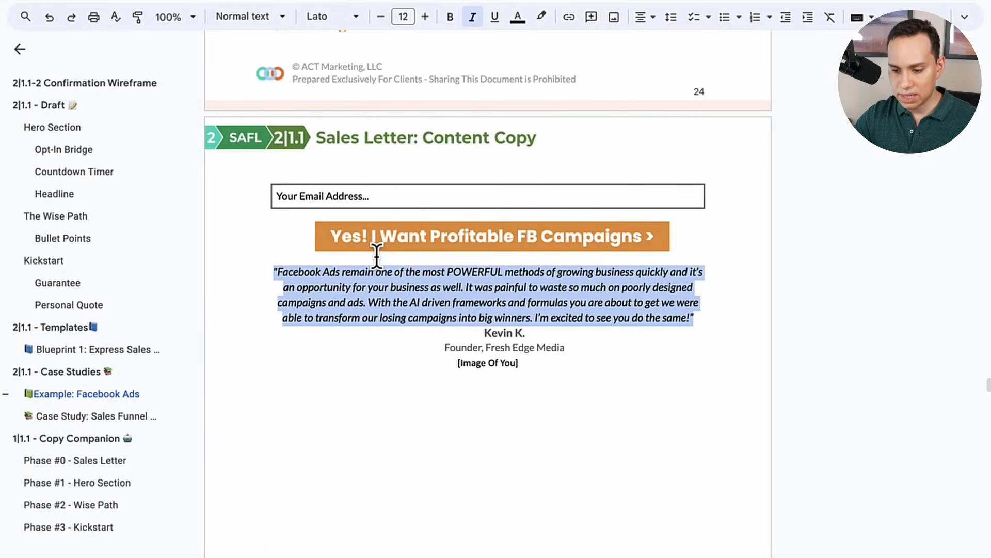
scroll(377, 315, up, 8)
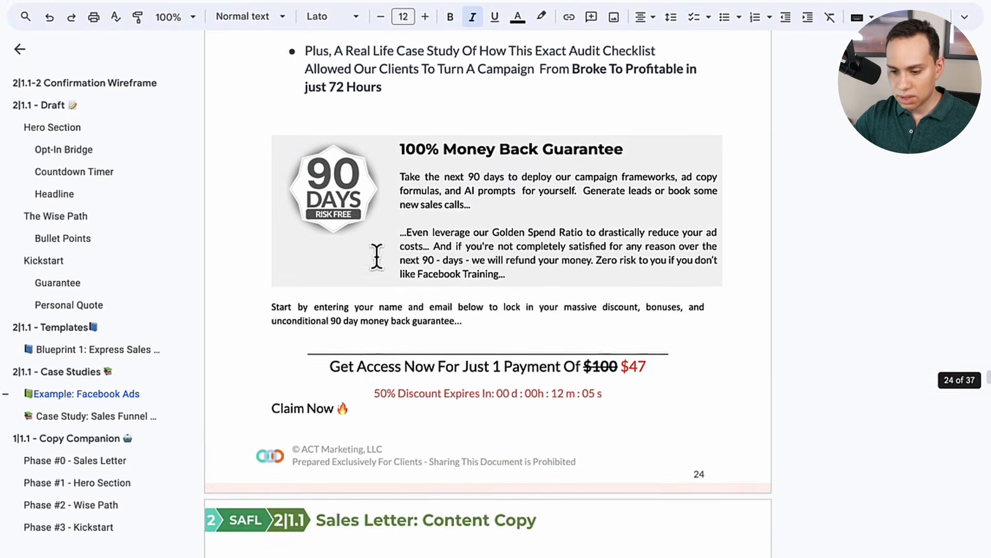
scroll(376, 256, up, 2)
triple_click(498, 267)
key(ctrl+c)
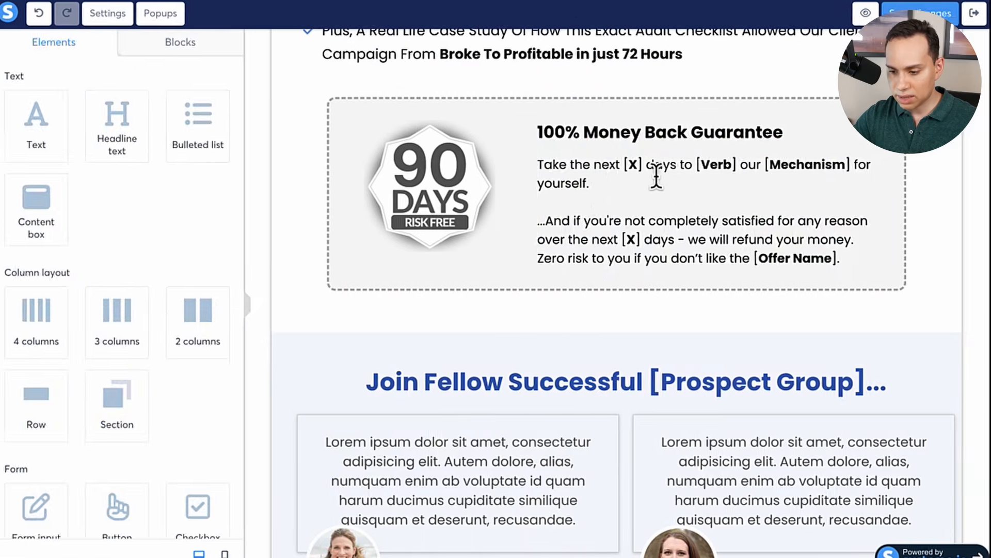
Step: Back in the systeme.io editor, replace the guarantee box's "Take the next [X] days…" paragraph with the copied text
click(613, 173)
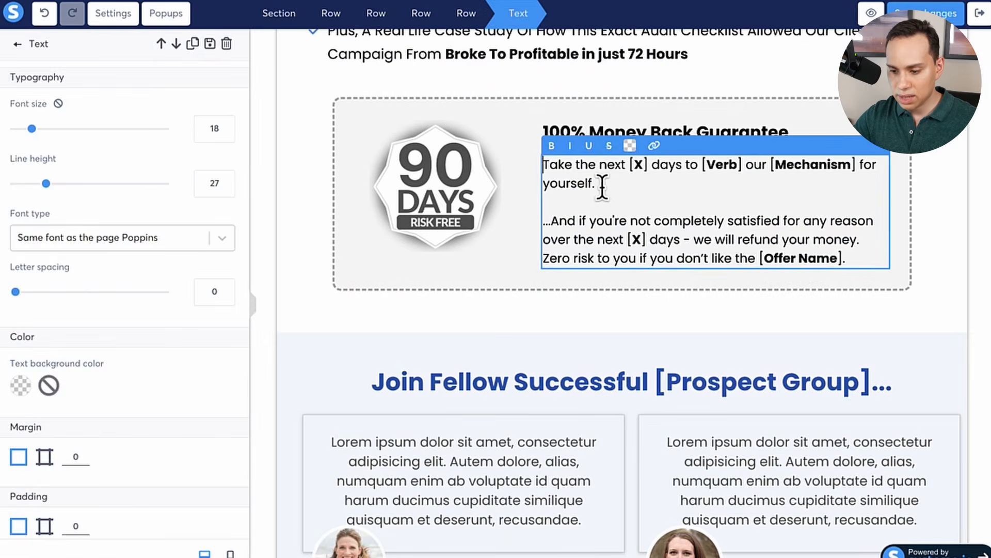
shift+click(542, 165)
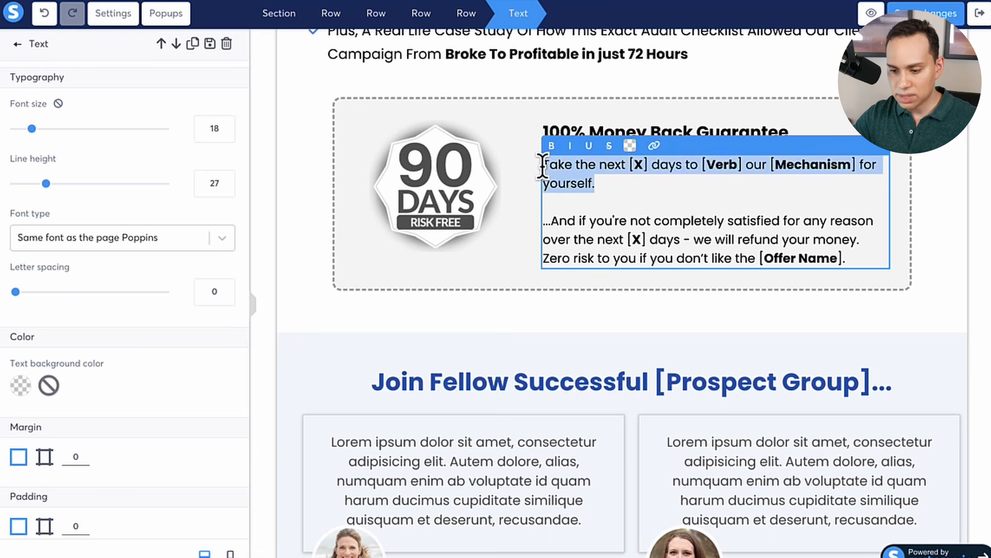
key(ctrl+v)
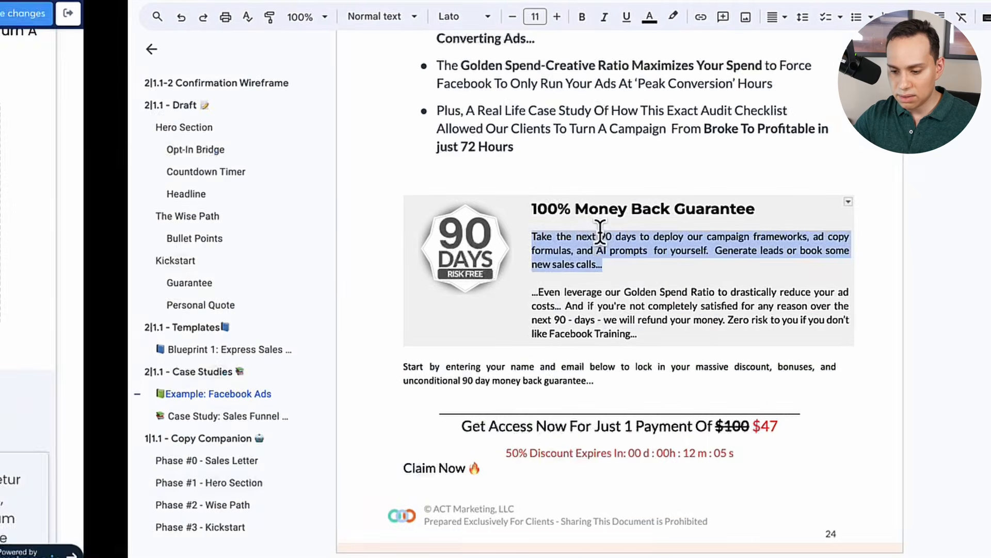
Step: In the Google Docs example, copy the second guarantee paragraph, beginning "…Even leverage our Golden Spend Ratio…"
click(394, 292)
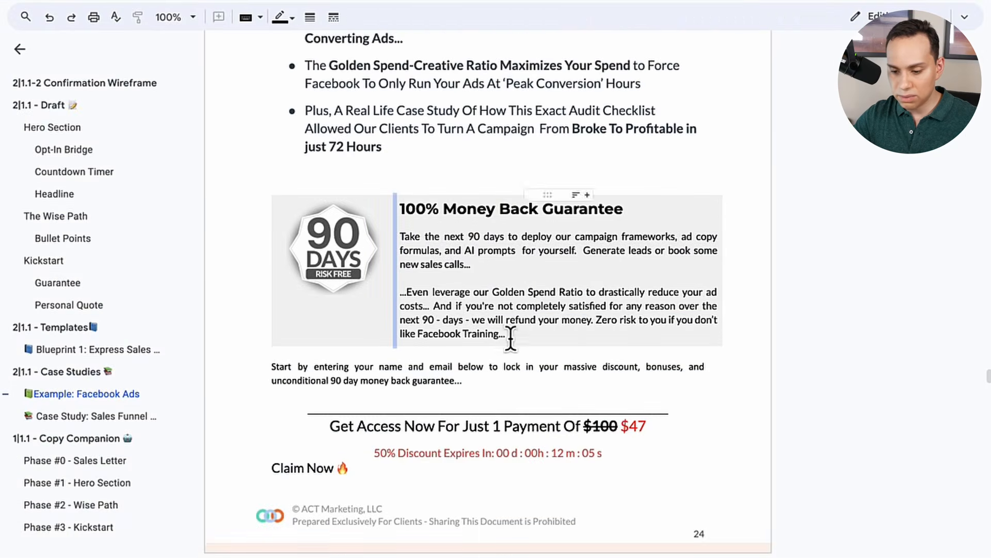
click(534, 338)
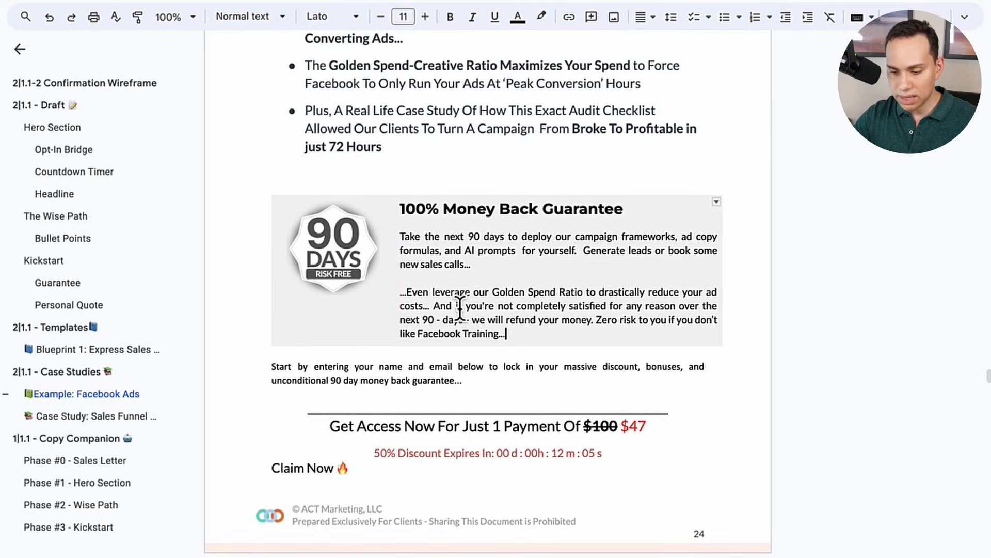
shift+click(401, 293)
key(ctrl+c)
Step: Back in the systeme.io editor, replace the guarantee's "And if you're not completely satisfied…" paragraph with the copied text and widen the text column
key(ctrl+Left)
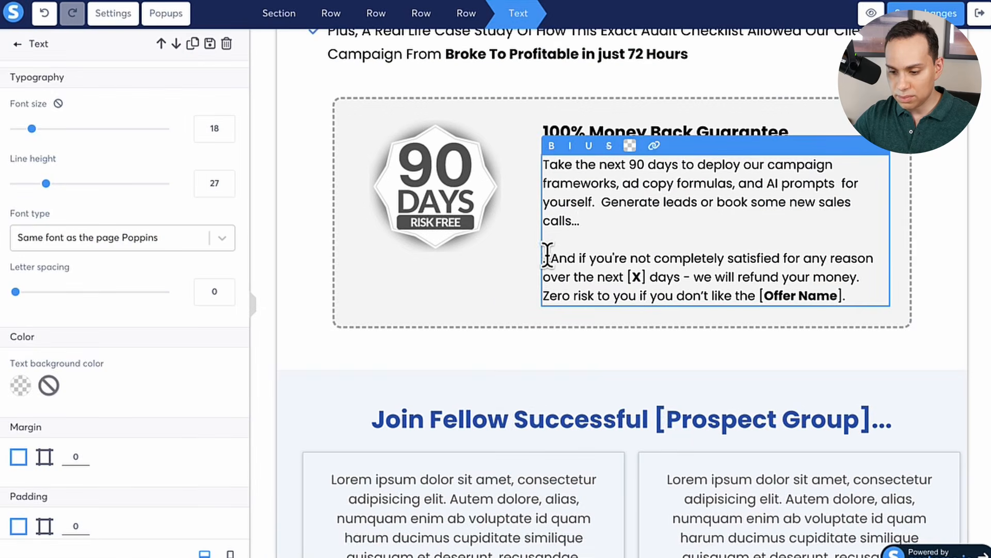
shift+click(867, 289)
key(ctrl+v)
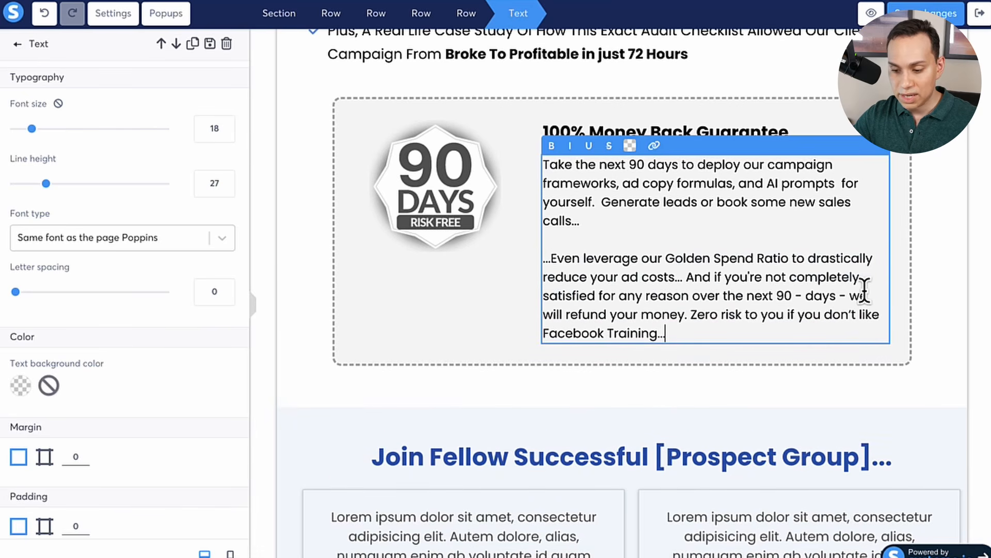
click(308, 253)
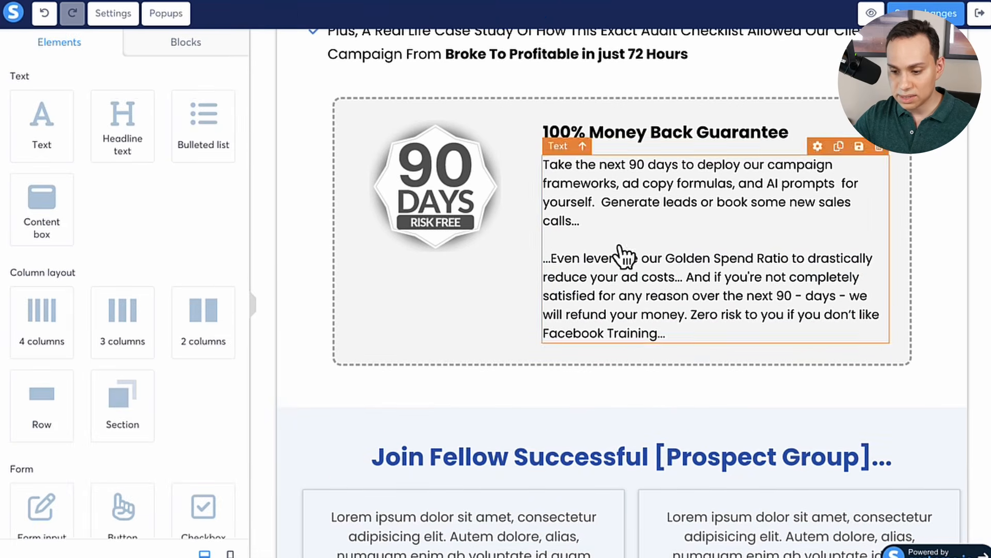
drag(530, 230, 509, 239)
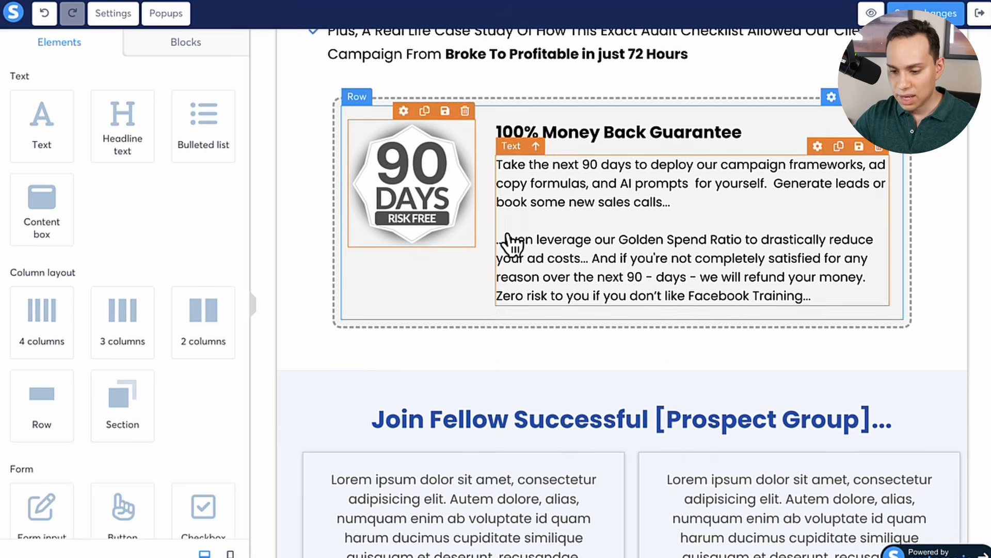
Step: Review the customized page from the header and headline down to the money back guarantee box
scroll(326, 195, up, 10)
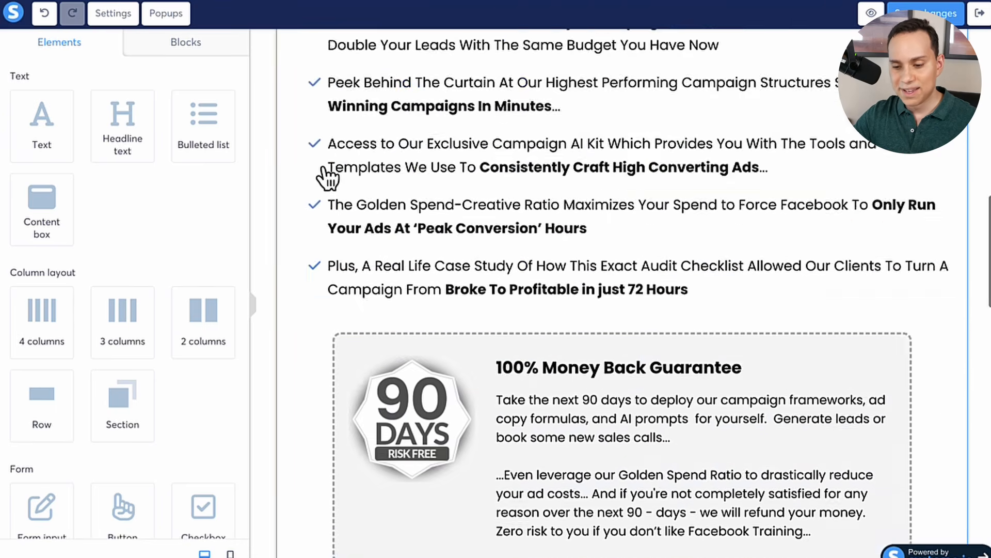
scroll(327, 178, up, 8)
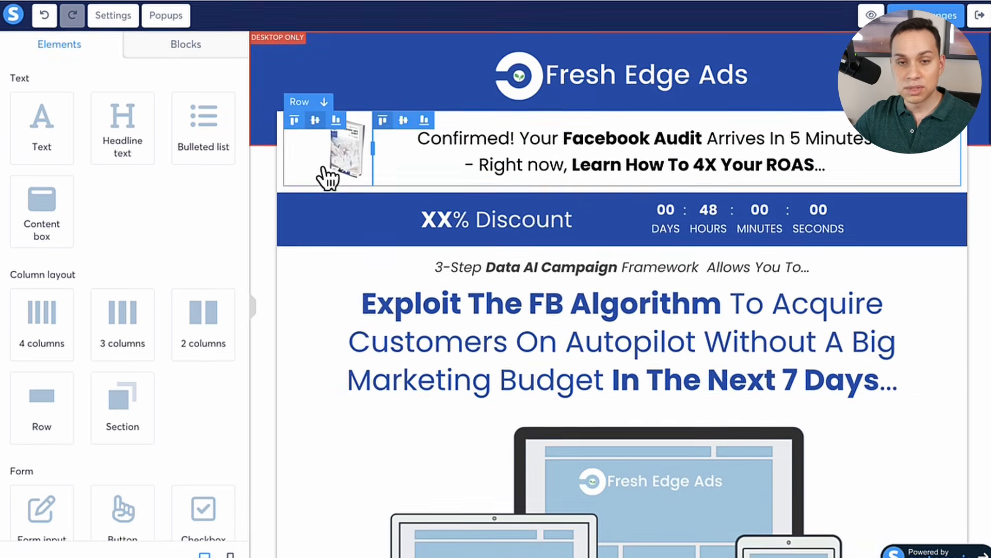
scroll(326, 178, down, 15)
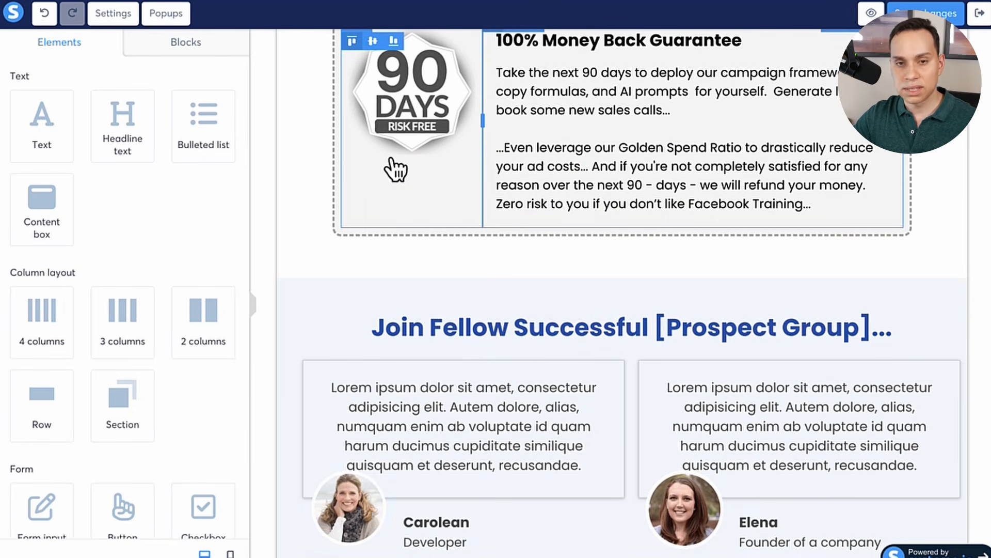
scroll(362, 164, up, 2)
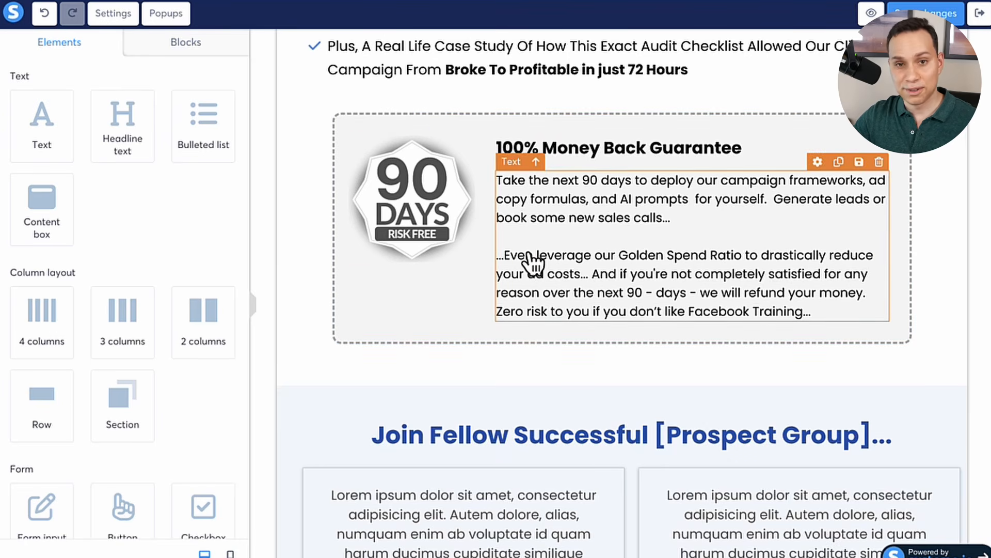
Step: Try the first testimonial photo beside the payment form at image size 85, and return it to 81
scroll(480, 327, down, 13)
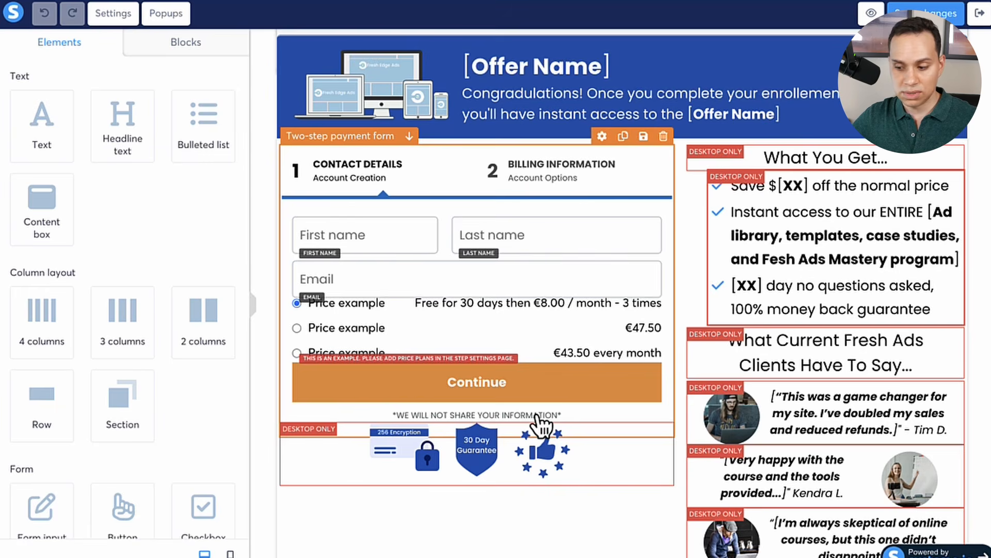
scroll(836, 349, down, 2)
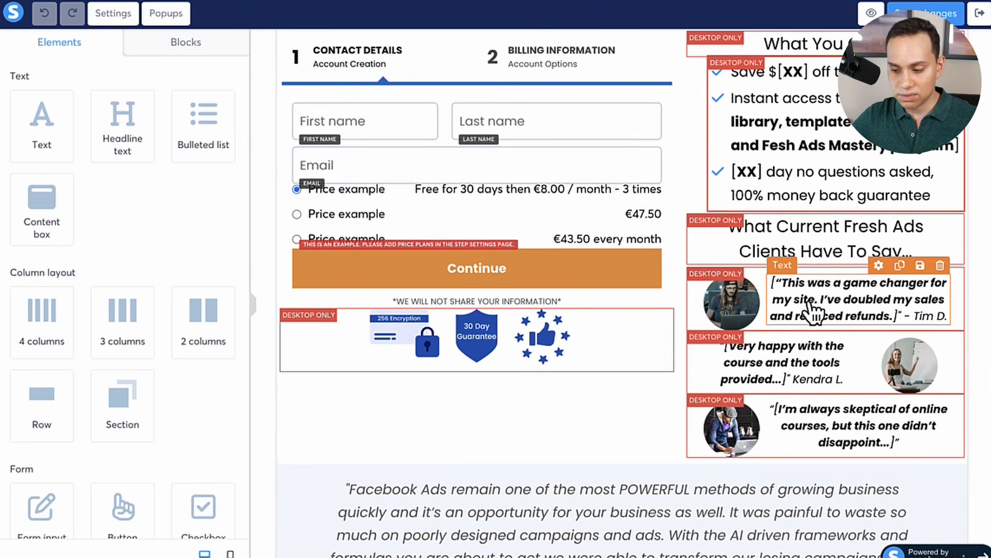
click(725, 305)
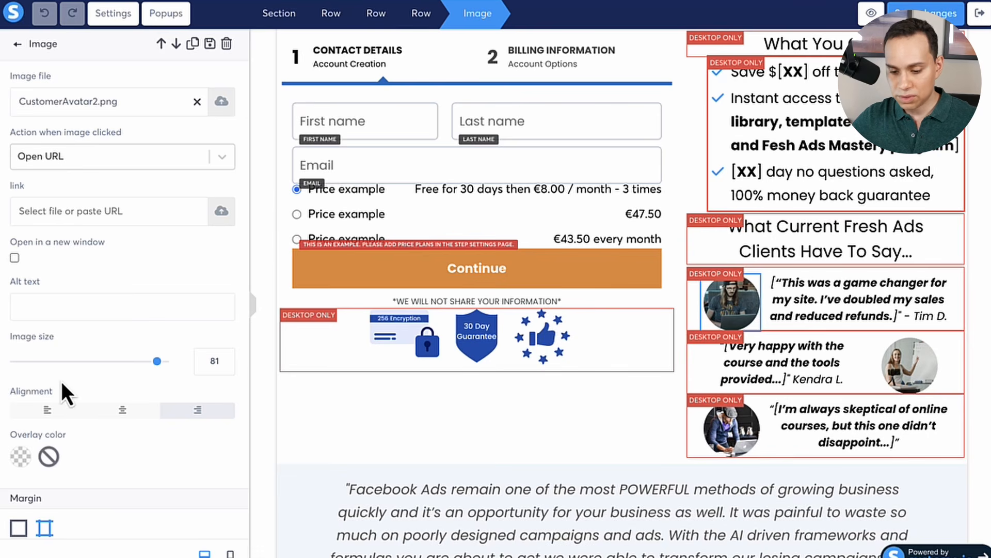
mouse_move(157, 362)
mouse_down()
mouse_move(124, 361)
mouse_move(163, 361)
mouse_up()
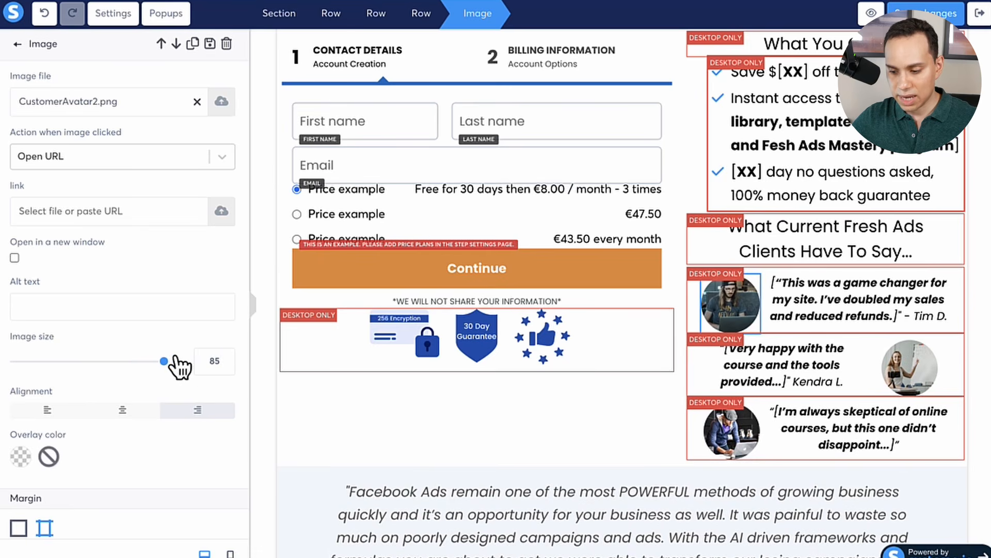
click(234, 371)
click(226, 366)
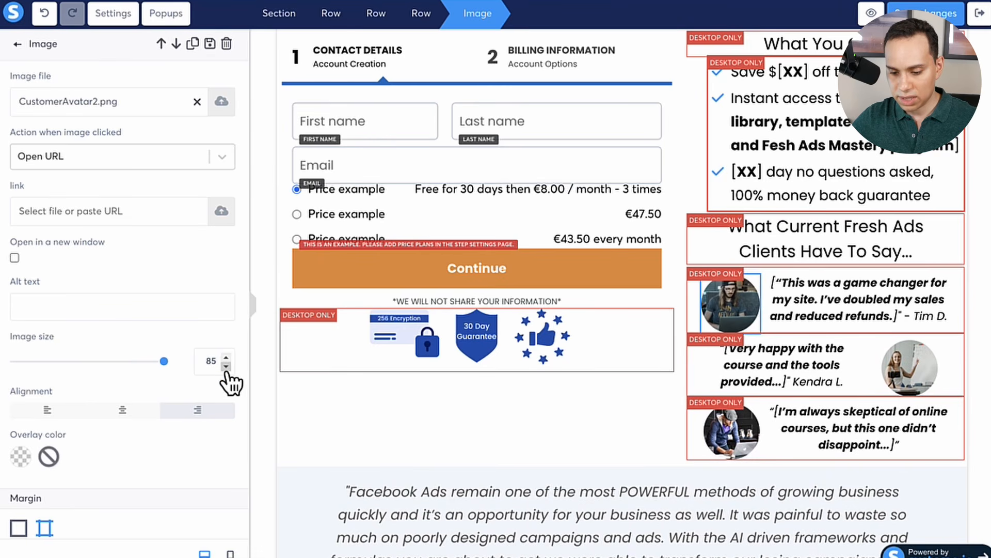
click(226, 367)
click(226, 367)
click(226, 366)
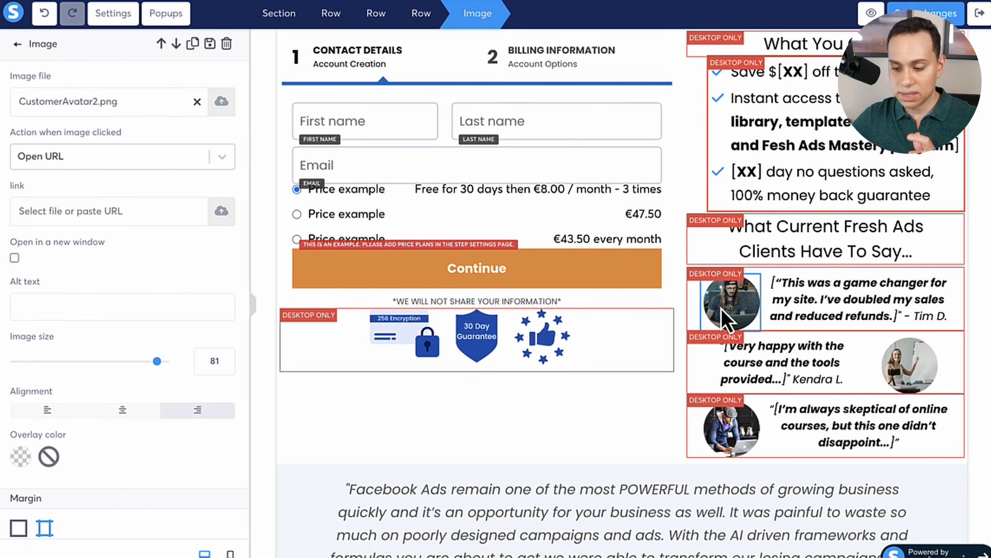
Step: Examine the desktop-only testimonials and the What You Get bullet placeholders beside the two-step payment form
click(810, 298)
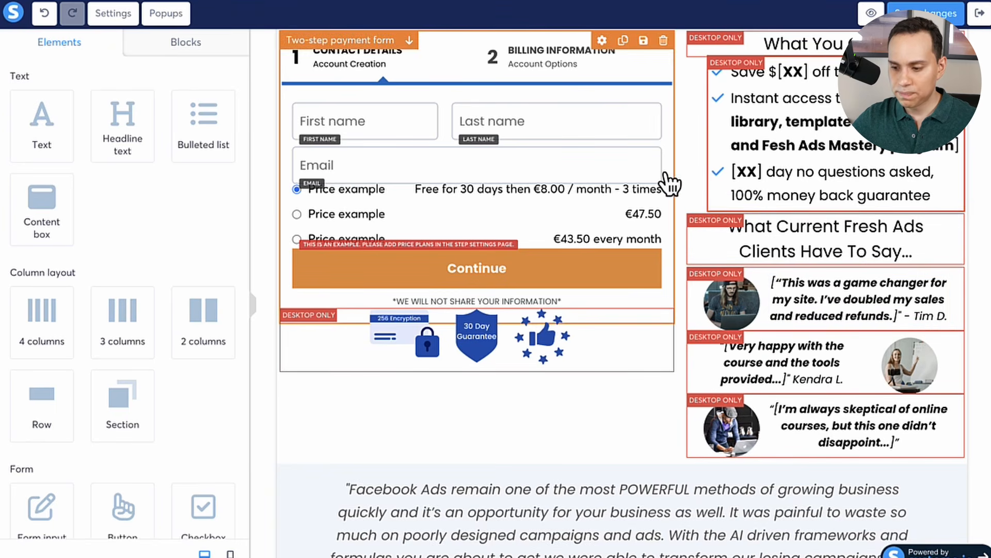
scroll(669, 184, up, 3)
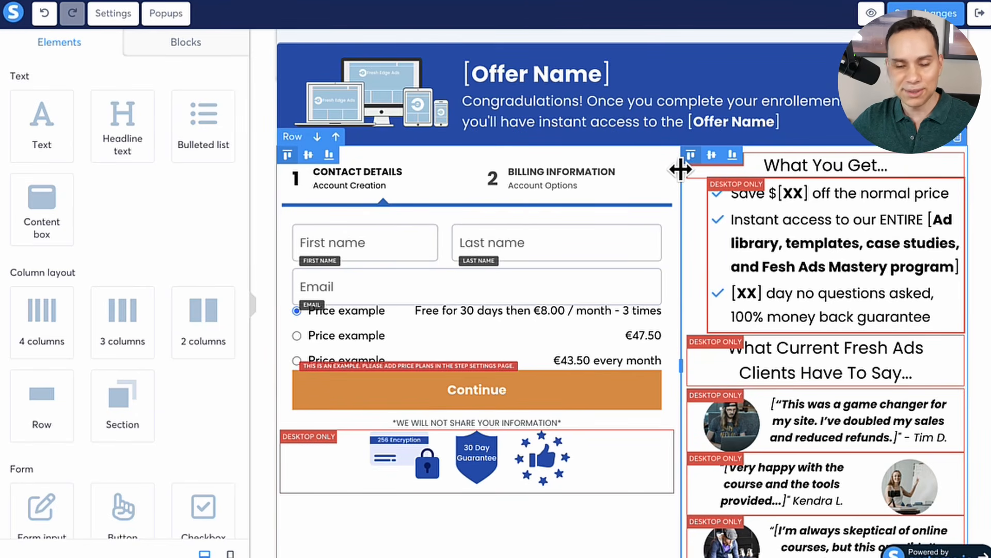
scroll(677, 178, down, 1)
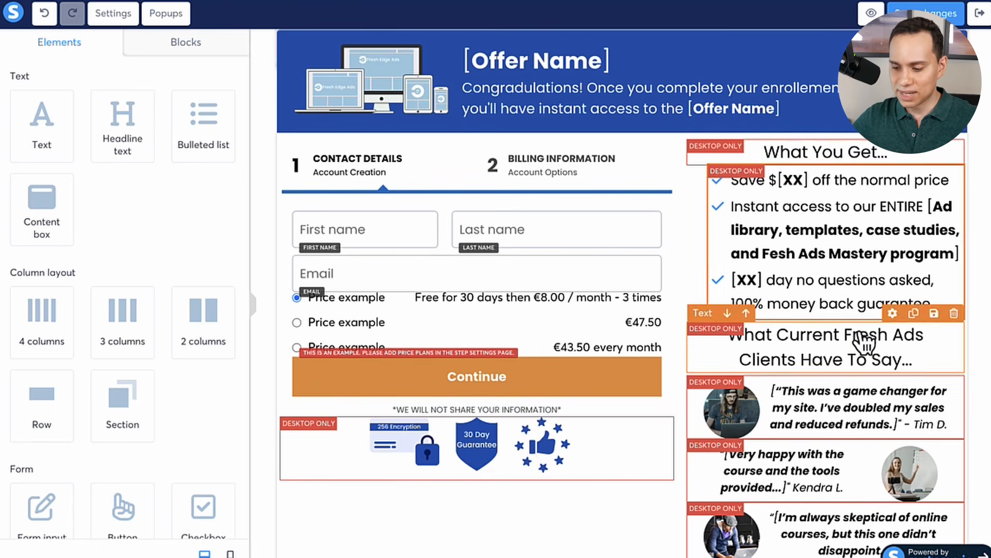
click(750, 279)
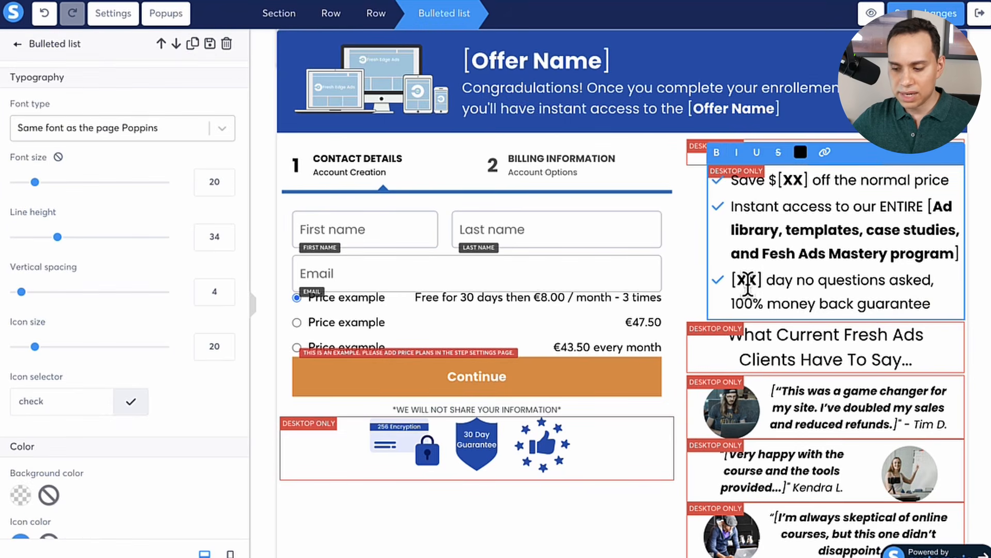
click(751, 280)
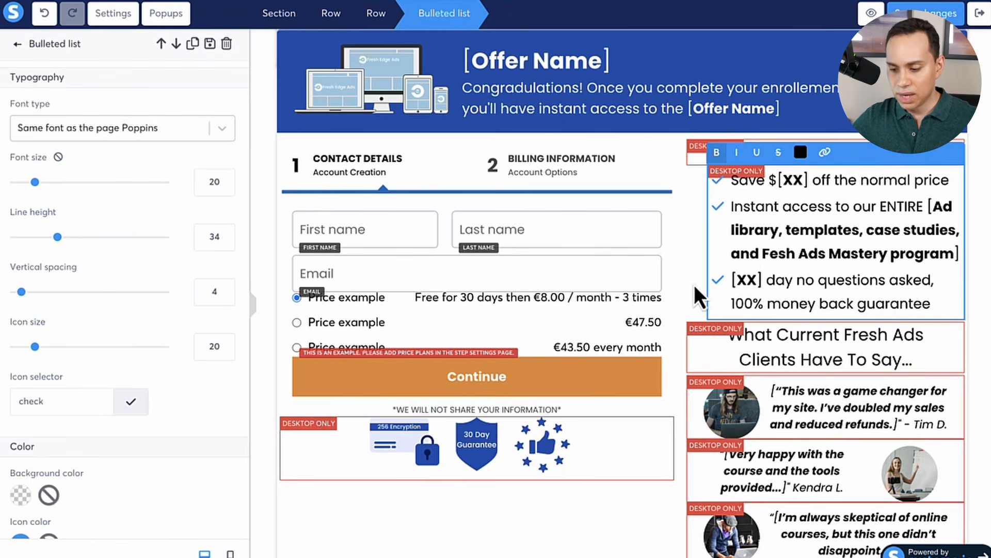
click(621, 264)
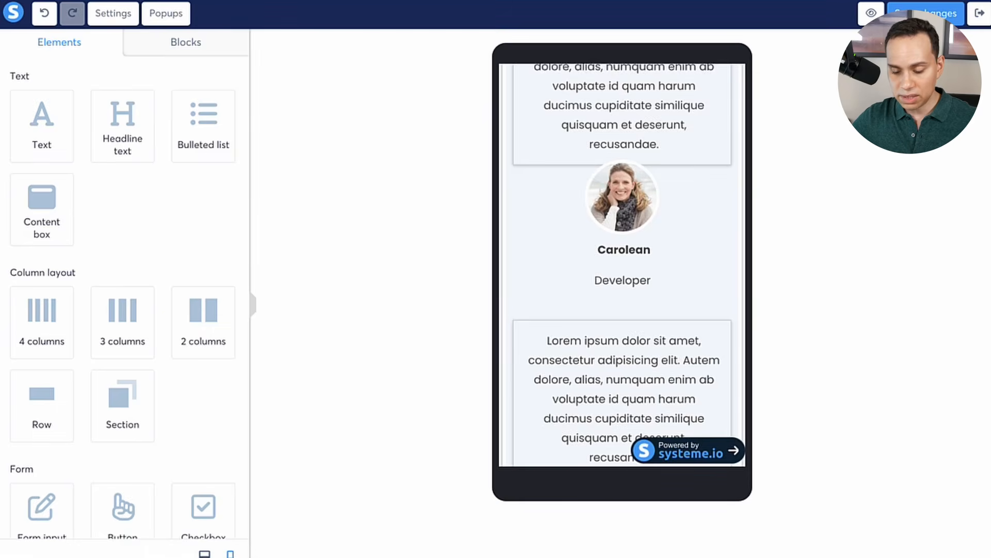
Step: Check the mobile layout of the offer header, two-step payment form, founder's quote and testimonials
scroll(582, 338, up, 8)
scroll(583, 345, down, 1)
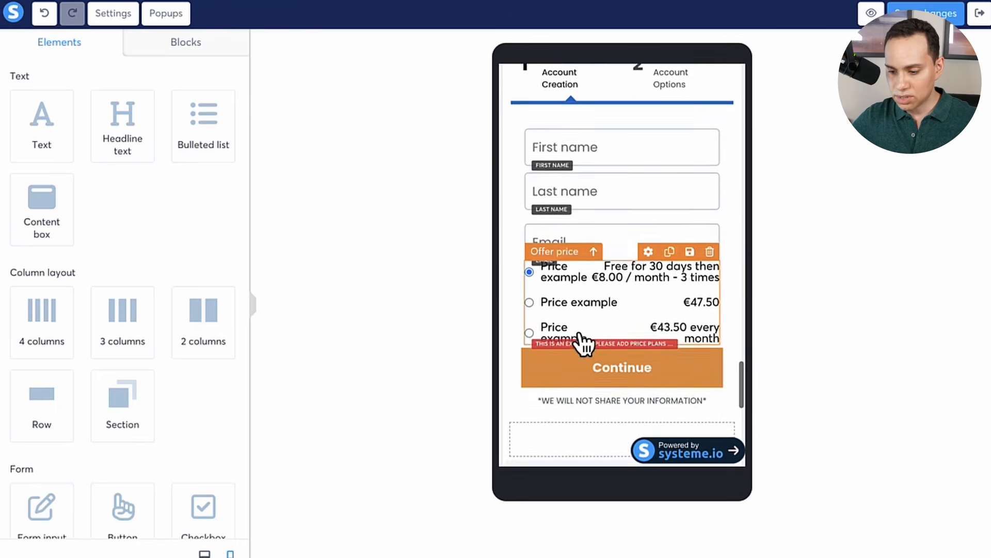
scroll(580, 343, up, 4)
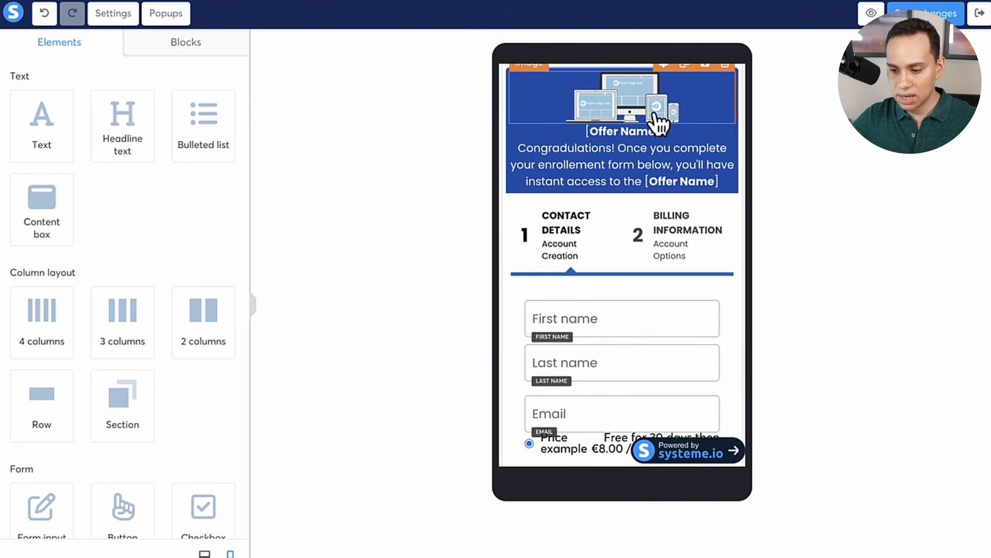
scroll(619, 204, down, 8)
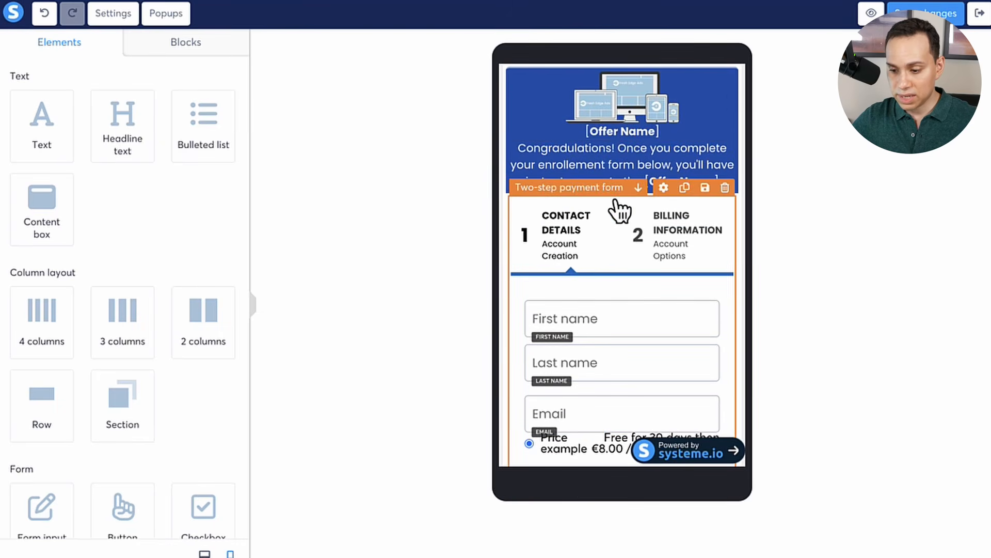
scroll(619, 211, down, 5)
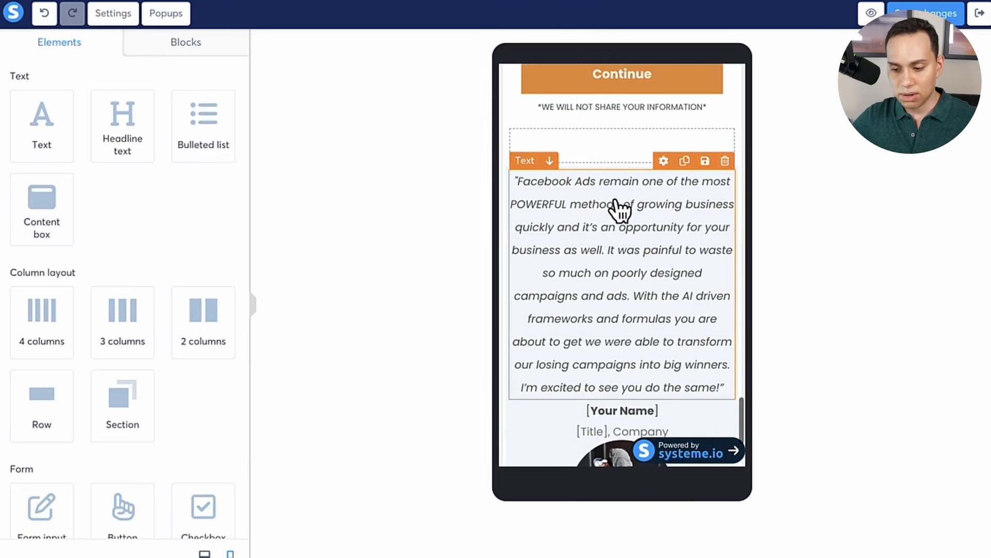
scroll(620, 209, up, 3)
scroll(604, 232, up, 3)
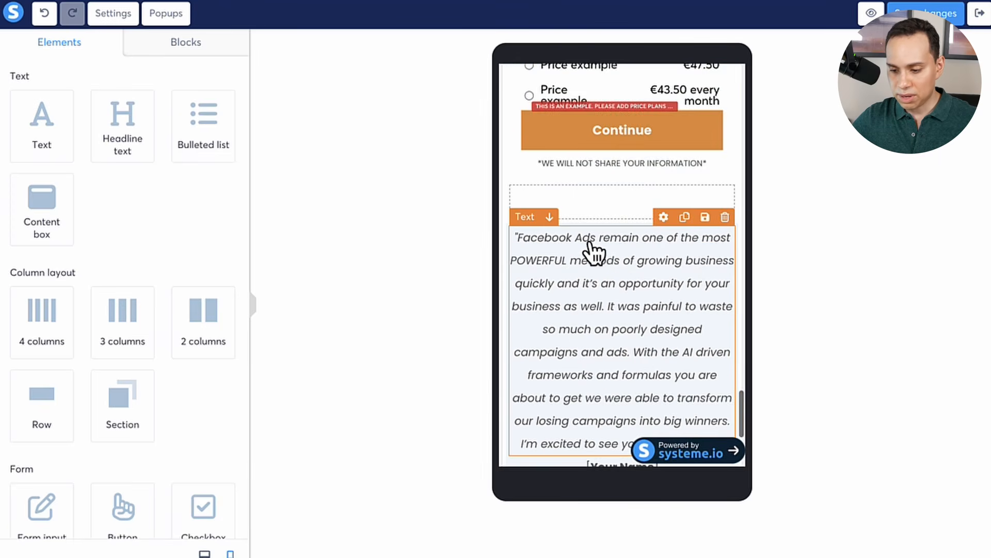
scroll(597, 253, down, 7)
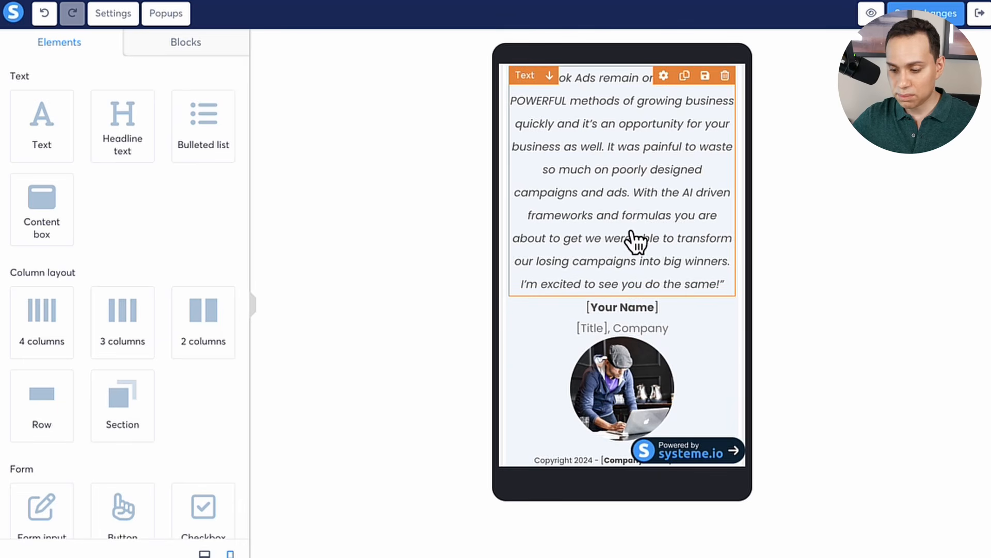
scroll(627, 206, up, 1)
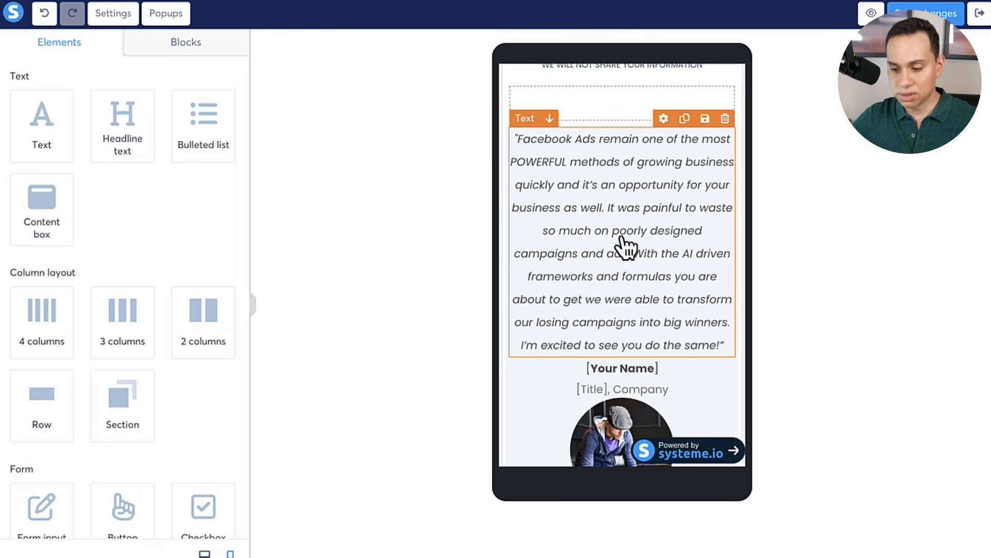
scroll(622, 243, down, 1)
scroll(635, 380, up, 8)
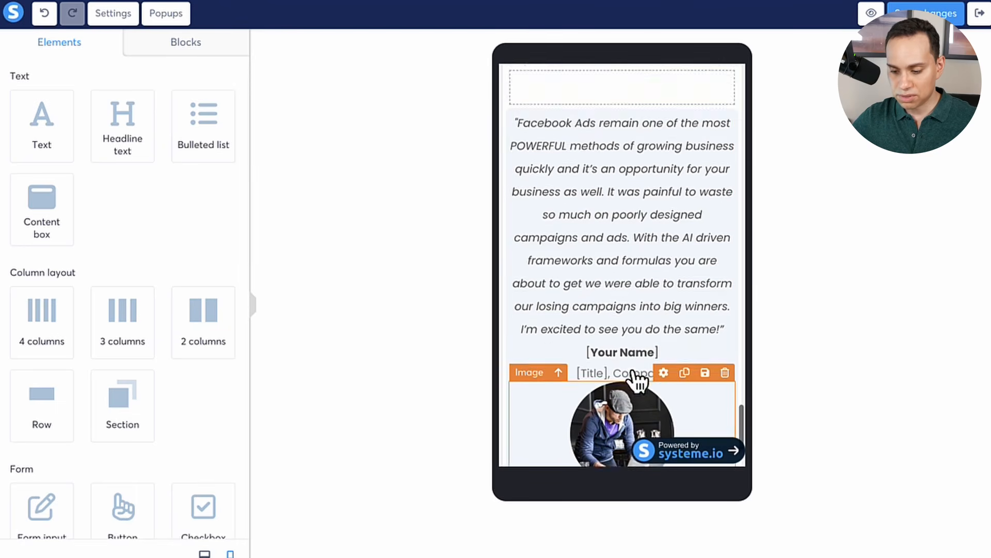
scroll(634, 374, up, 1)
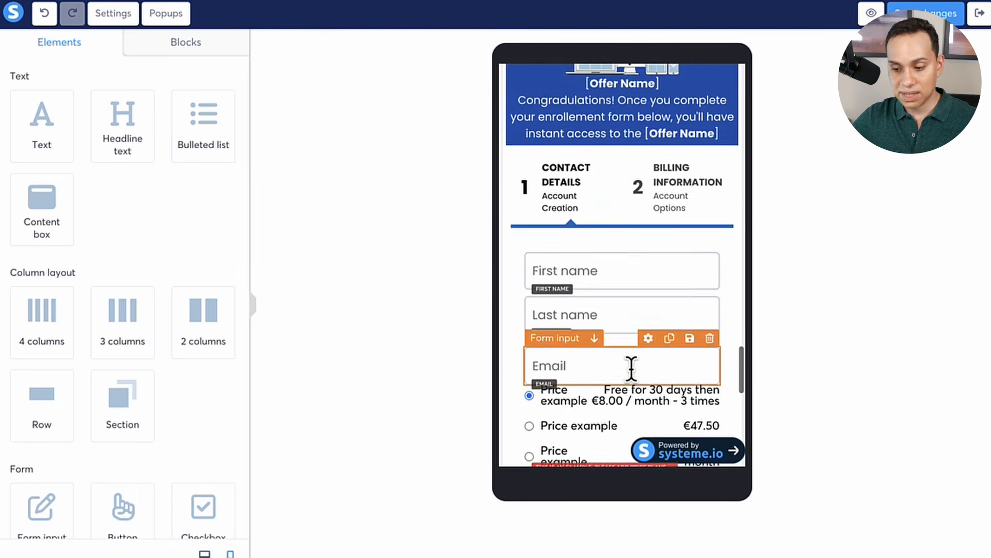
scroll(596, 237, down, 1)
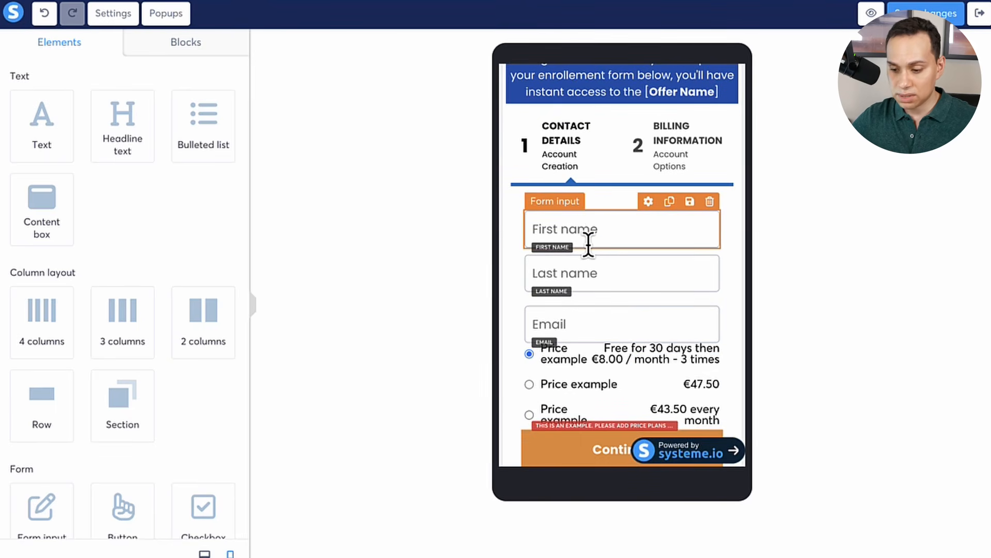
scroll(581, 268, down, 2)
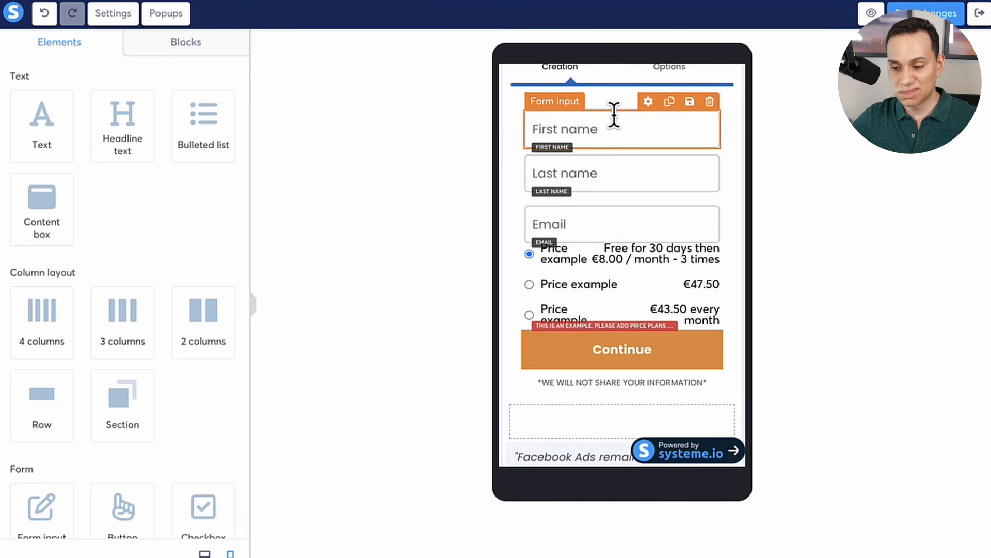
scroll(602, 155, up, 3)
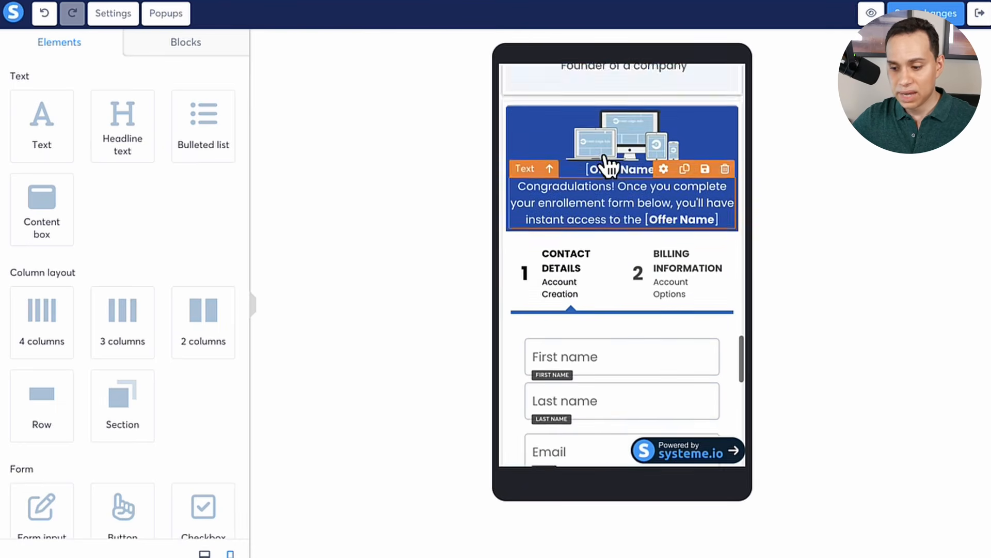
scroll(609, 165, up, 5)
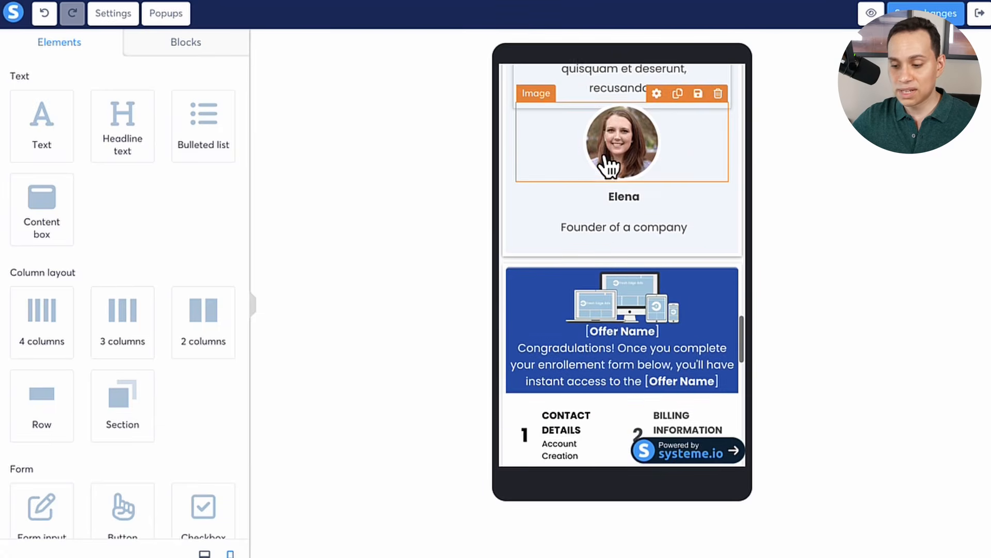
Step: Check the mobile layout of the payment form's contact fields, price options and Continue button
scroll(609, 165, down, 4)
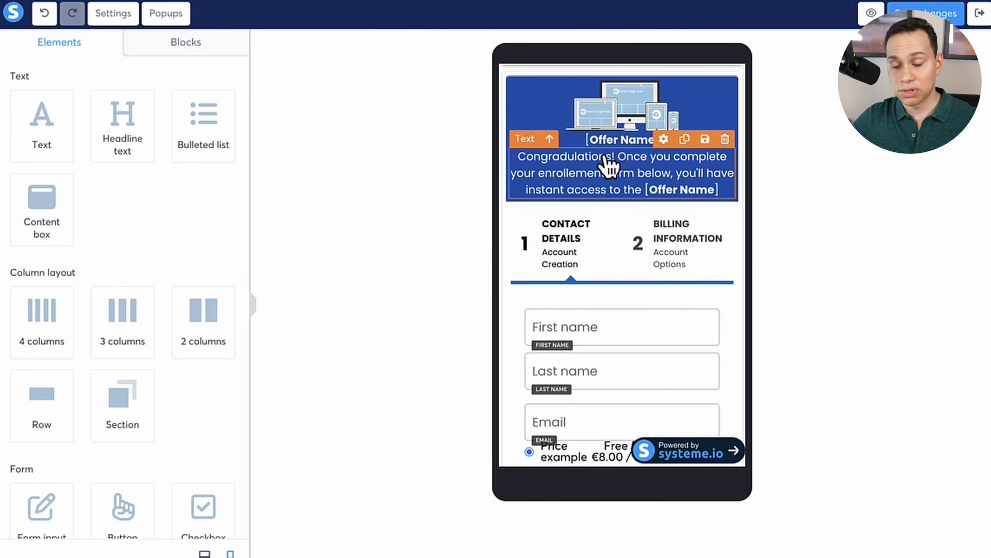
scroll(608, 166, down, 2)
scroll(602, 155, down, 1)
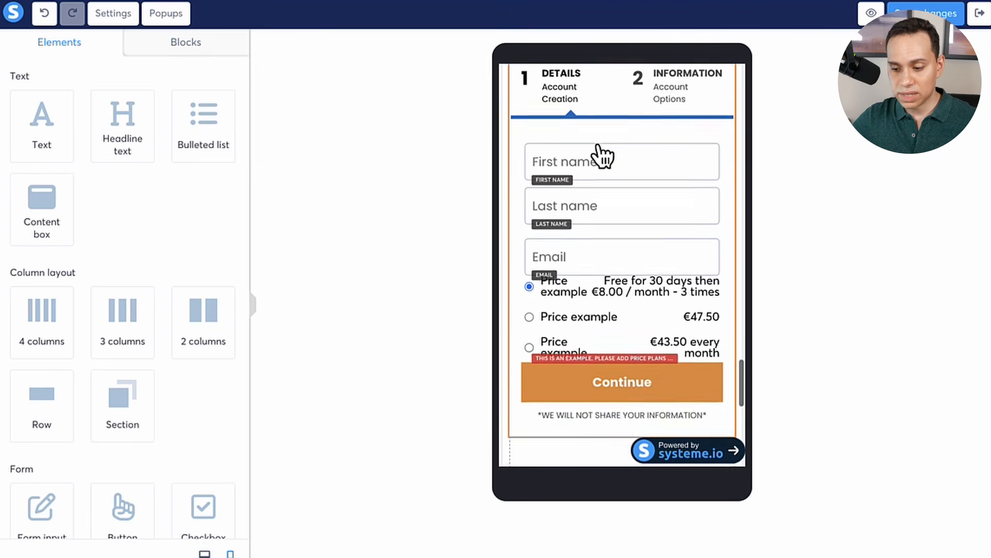
scroll(595, 141, up, 1)
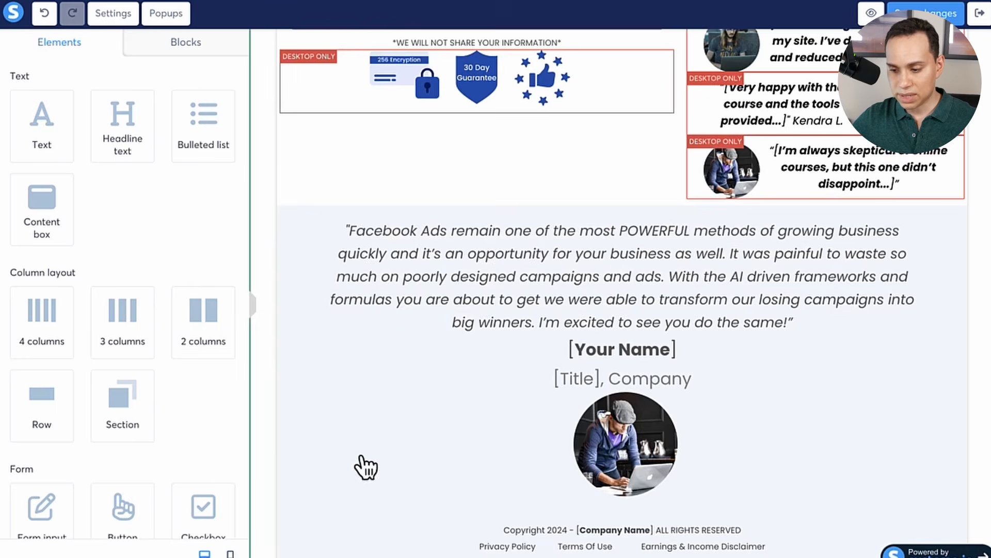
Step: Show step 2 of the two-step payment form in the desktop layout and examine its order bump, payment method and enroll button
scroll(752, 254, up, 7)
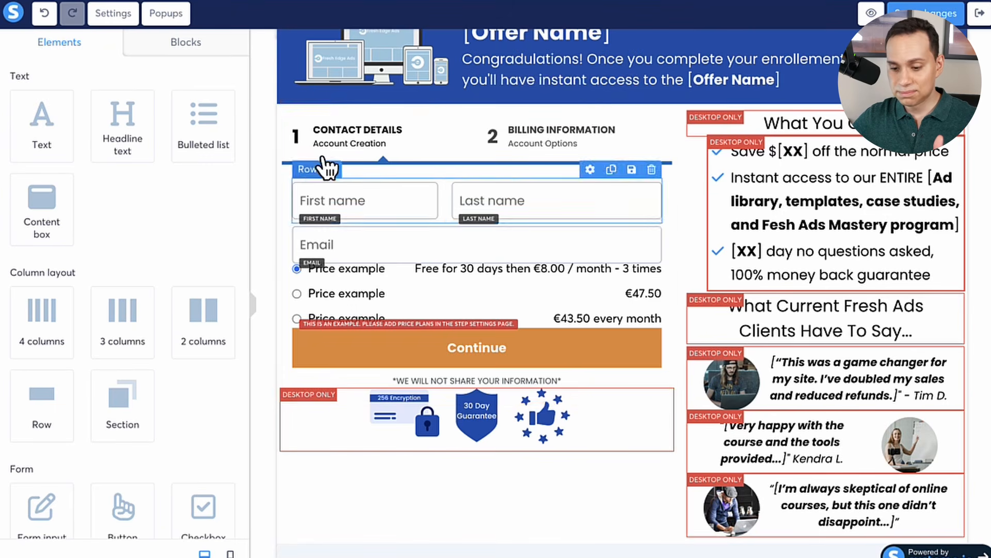
click(445, 135)
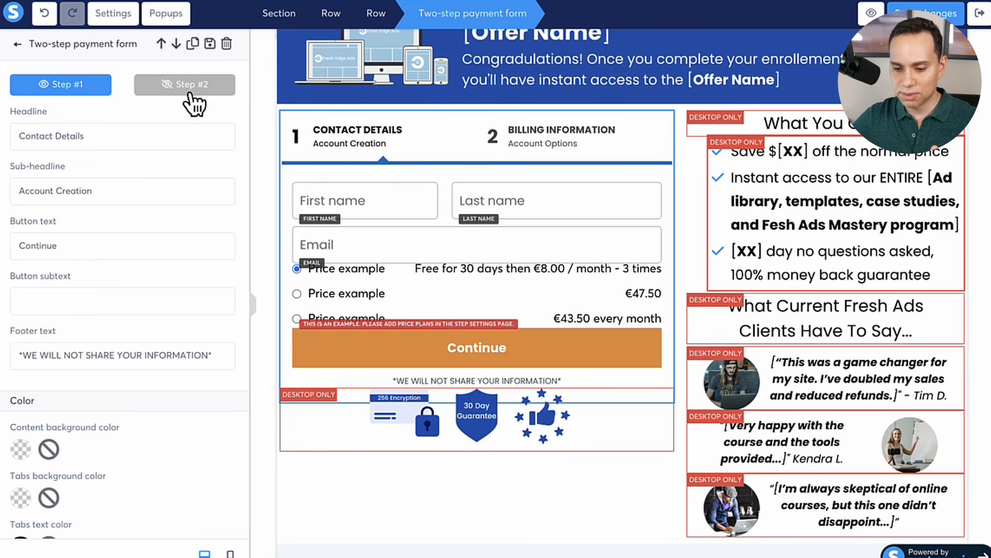
click(189, 90)
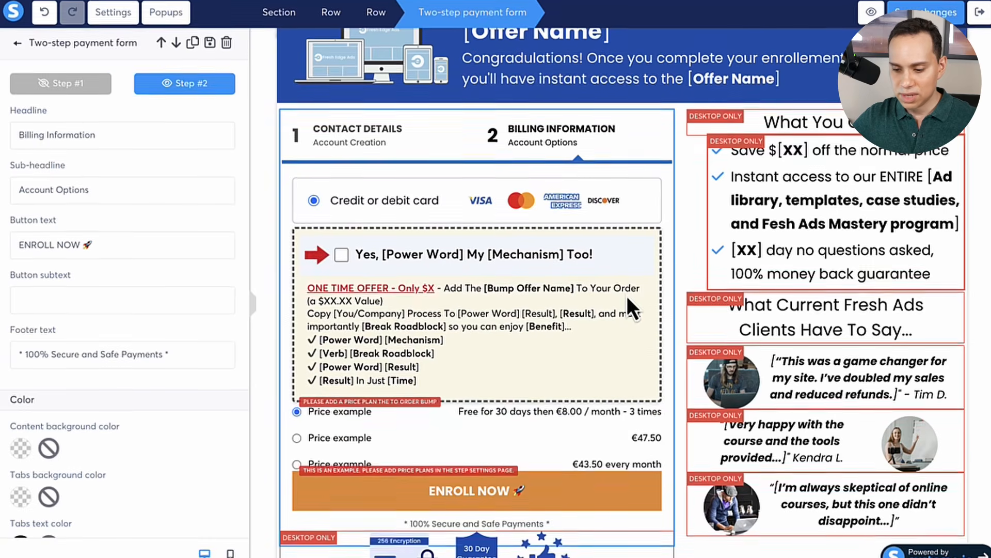
click(512, 292)
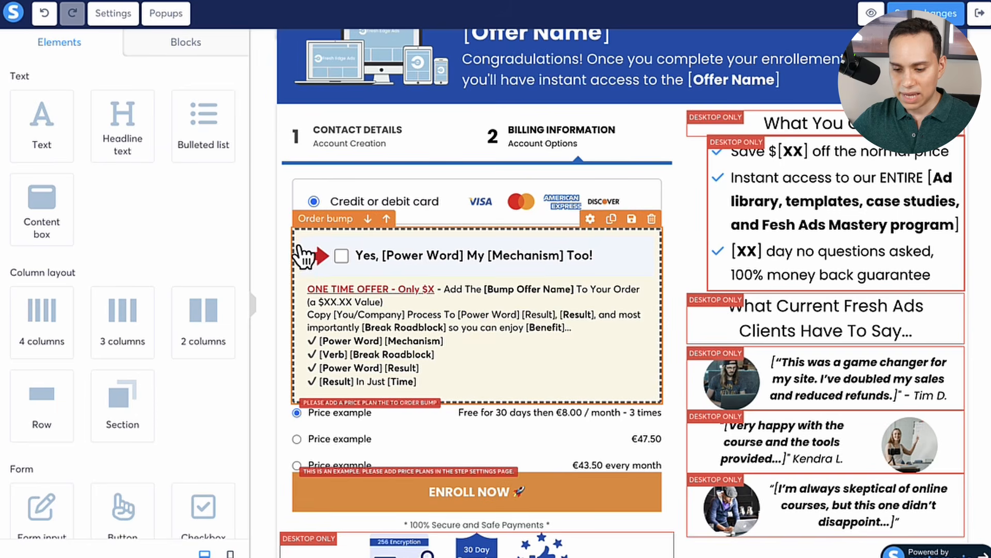
scroll(304, 253, down, 1)
scroll(305, 253, down, 2)
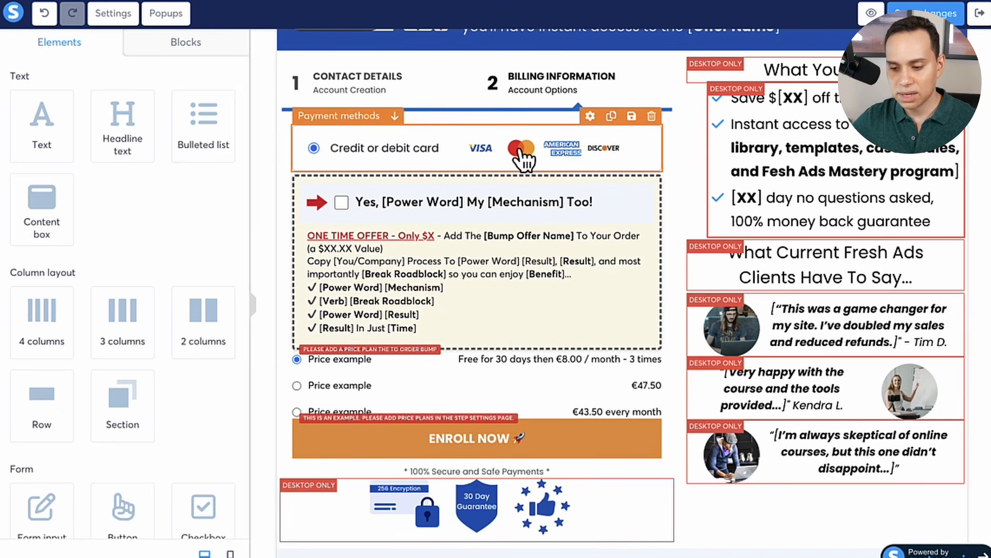
scroll(524, 156, up, 2)
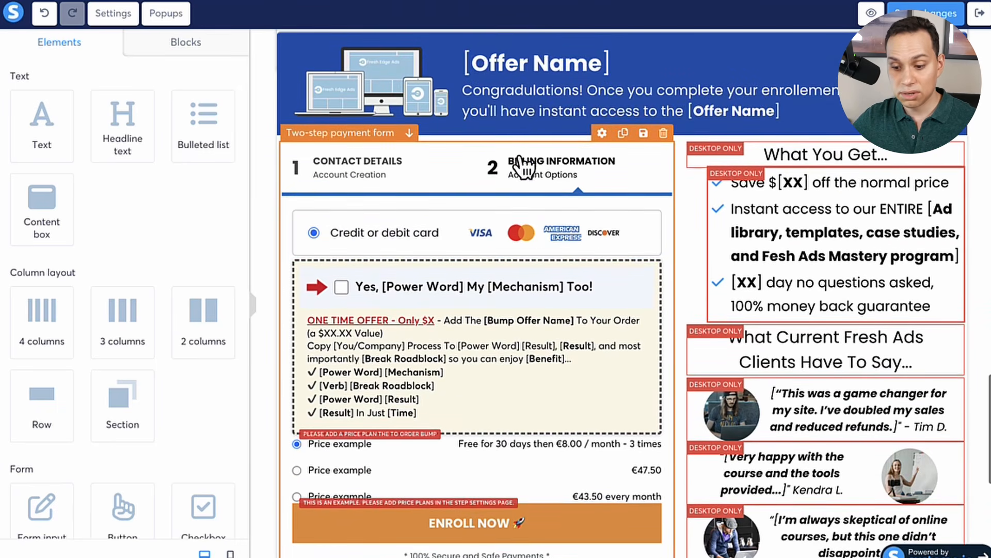
Step: Return the payment form to step 1 and review its contact details fields and text settings
click(465, 179)
click(50, 93)
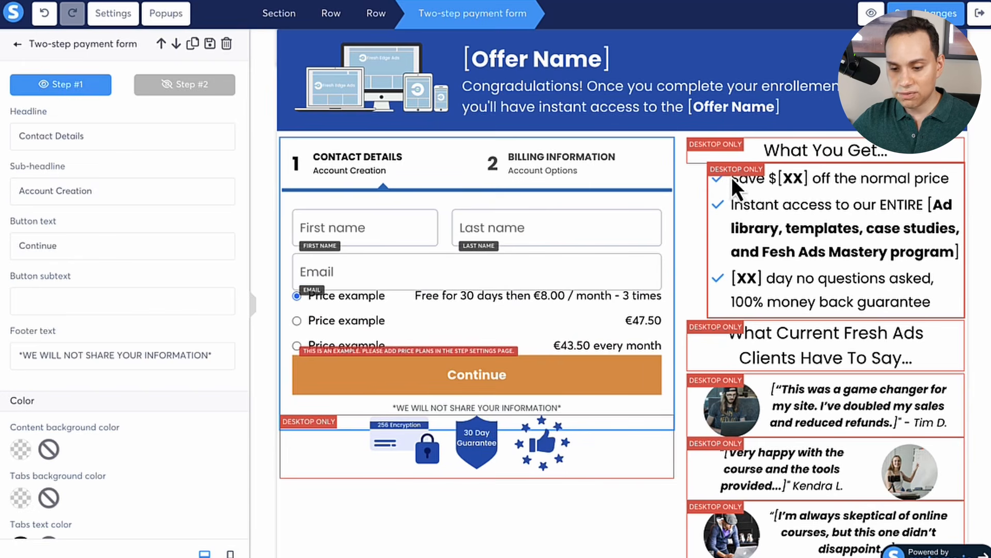
click(682, 195)
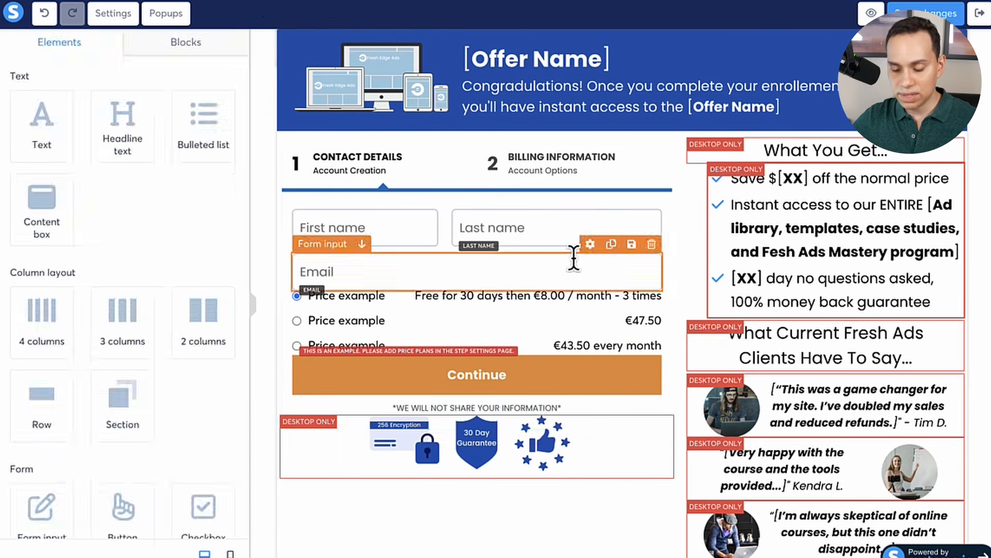
scroll(269, 188, up, 1)
scroll(269, 188, down, 1)
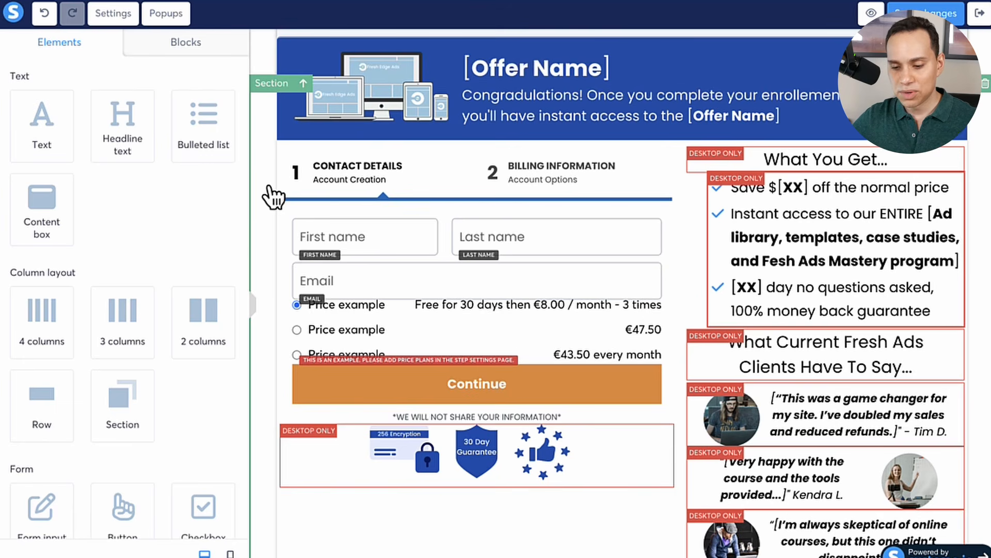
scroll(274, 181, down, 2)
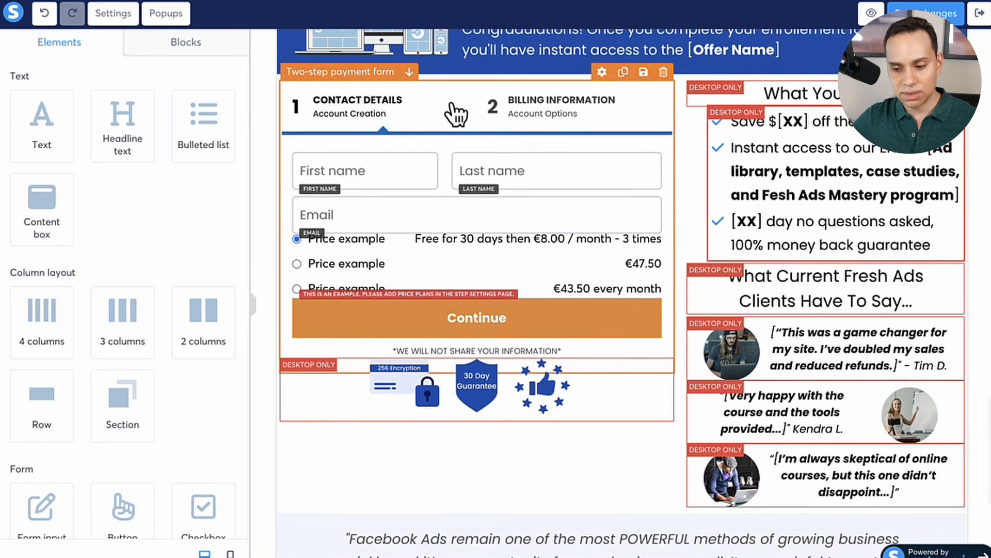
click(455, 115)
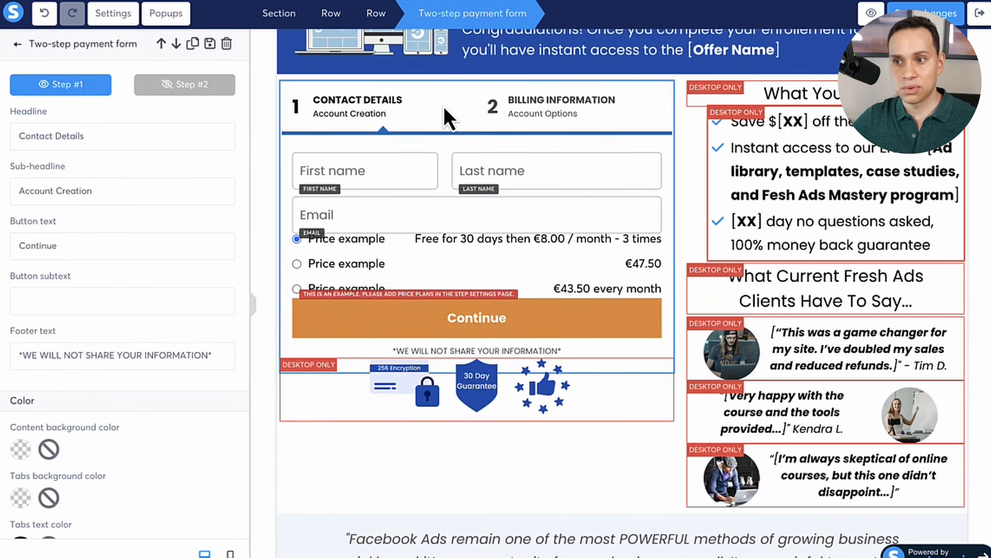
scroll(288, 98, down, 1)
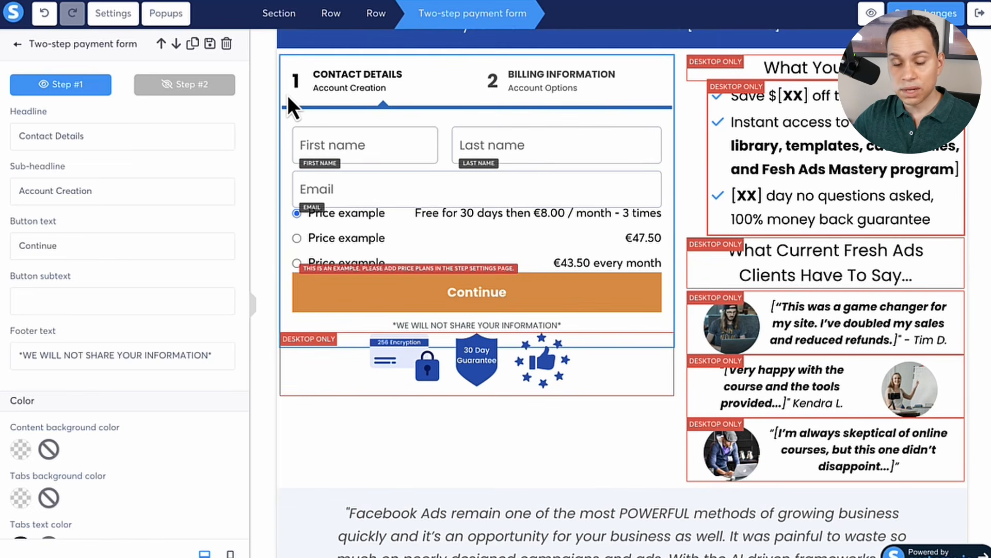
click(18, 45)
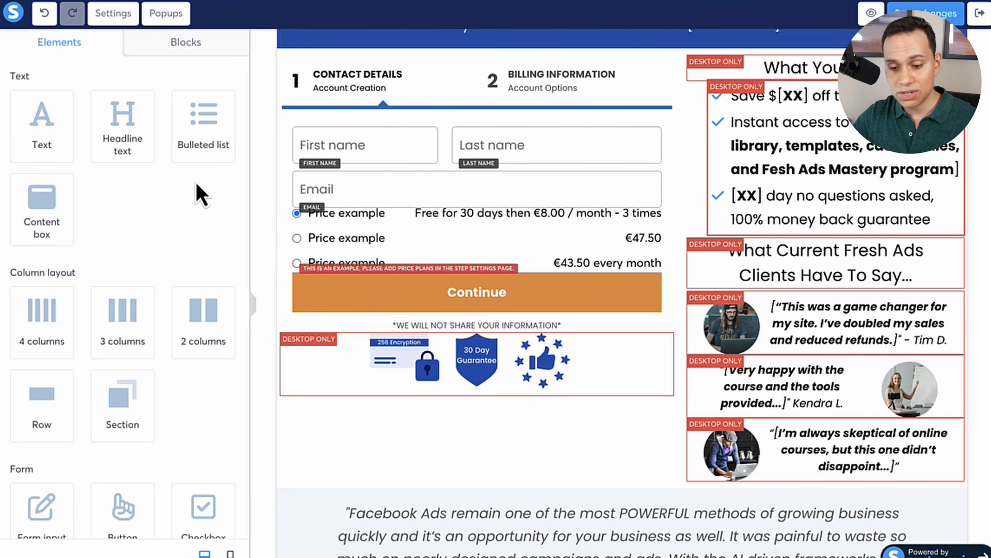
Step: Add a new two-step order form directly above the existing payment form and look over its default fields
scroll(199, 194, down, 9)
scroll(197, 186, down, 2)
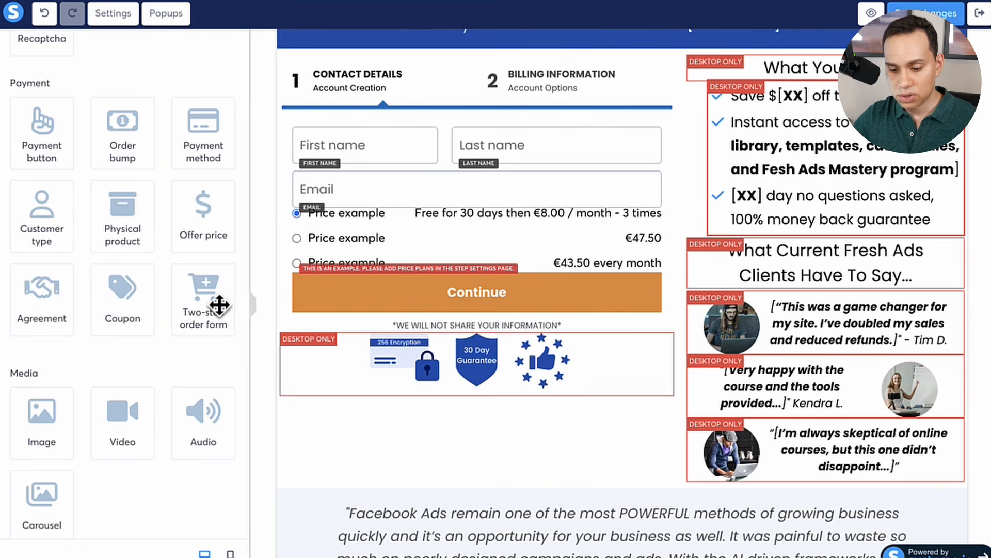
drag(203, 308, 467, 74)
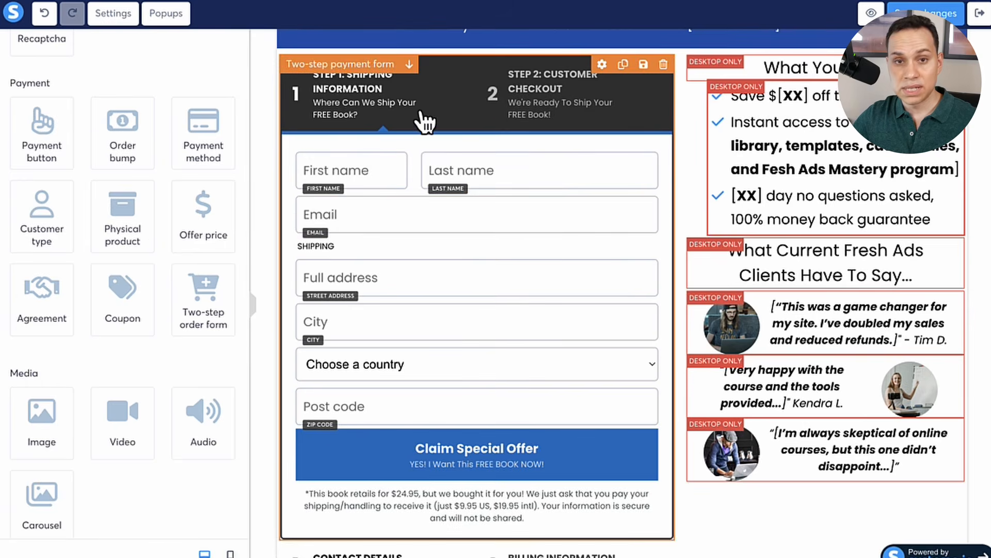
scroll(421, 129, down, 3)
scroll(418, 215, up, 4)
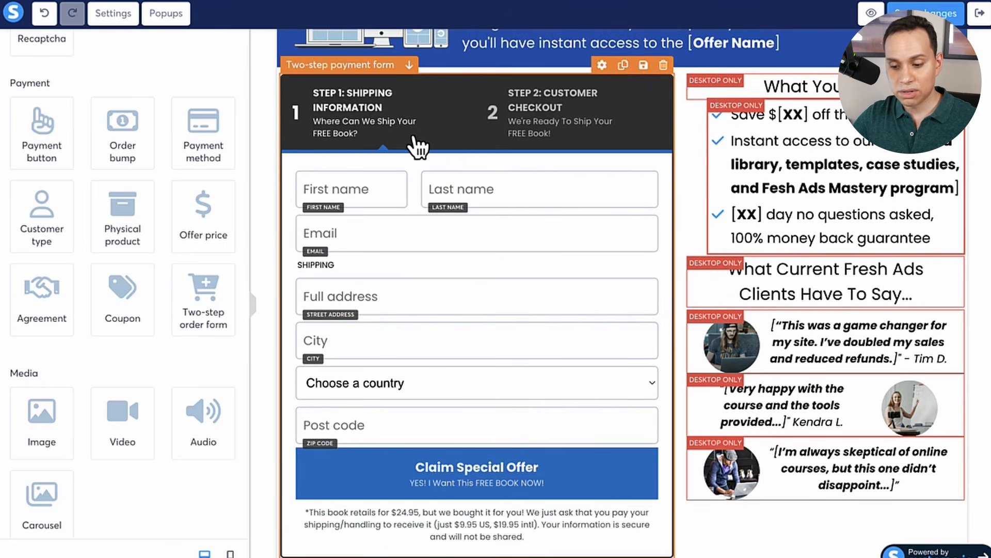
scroll(380, 175, down, 2)
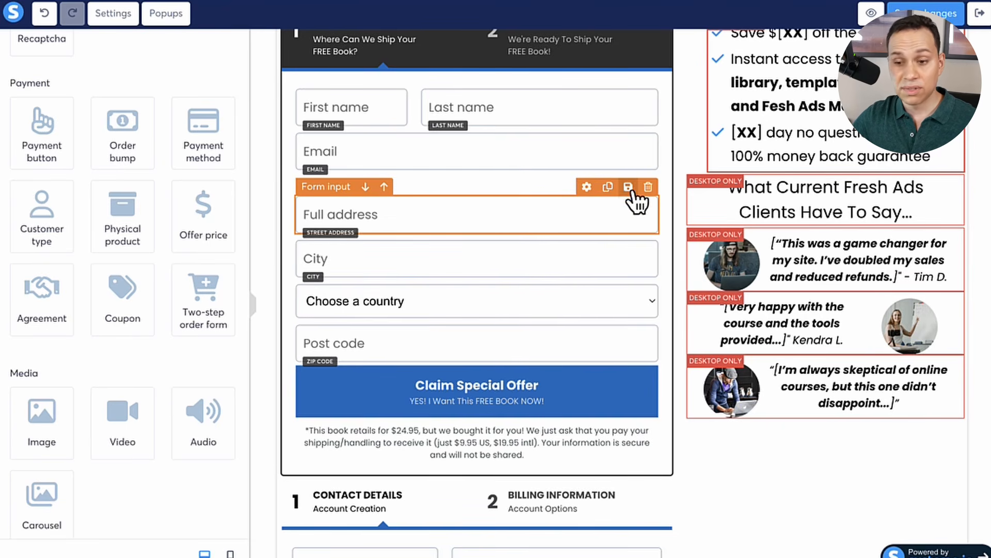
Step: Delete the full address, city, country and post code inputs from the new two-step order form
click(648, 188)
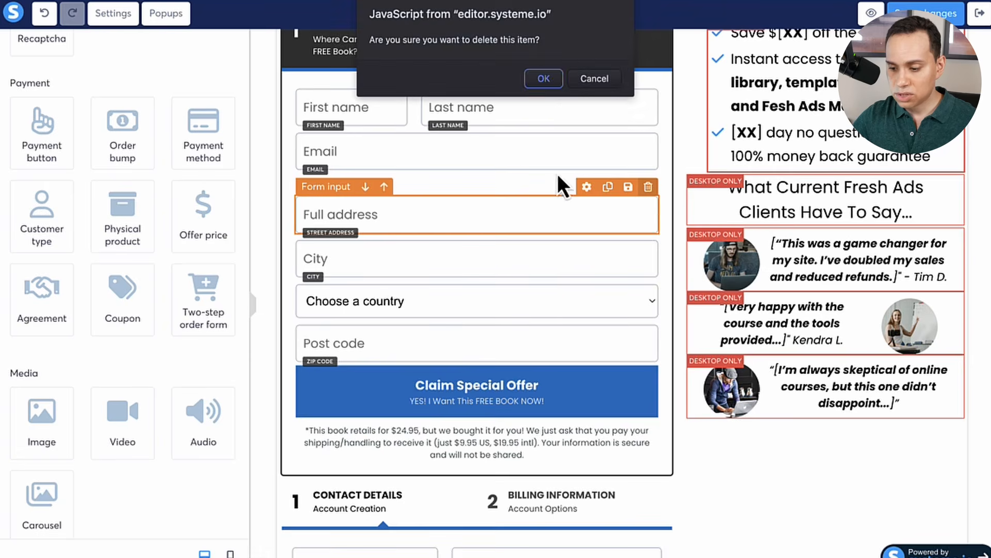
click(539, 86)
click(648, 188)
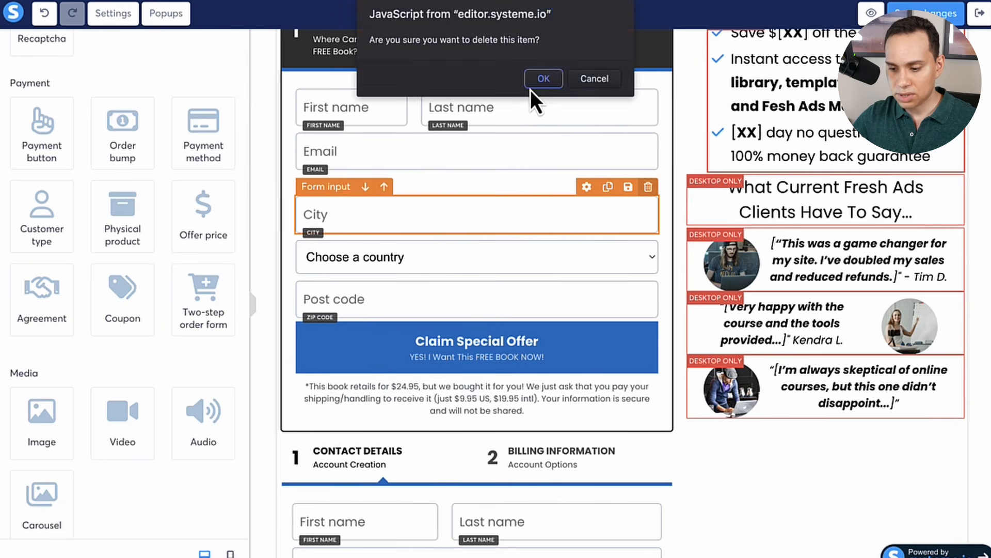
click(545, 83)
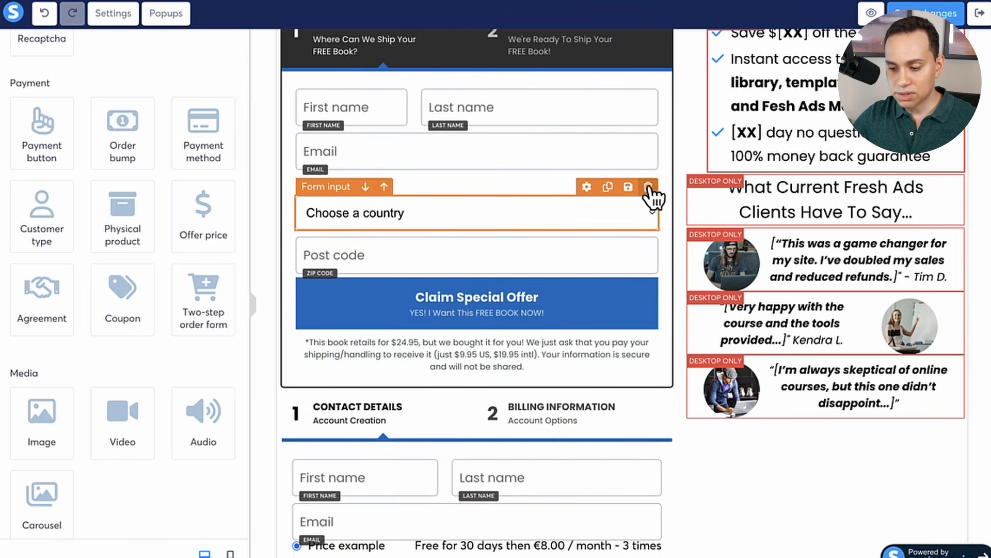
click(648, 188)
click(541, 80)
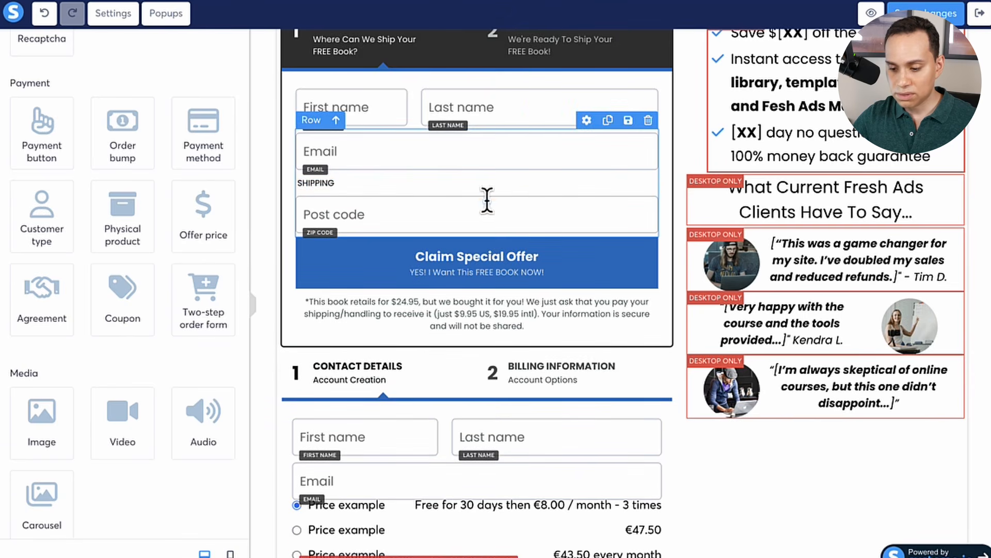
click(648, 188)
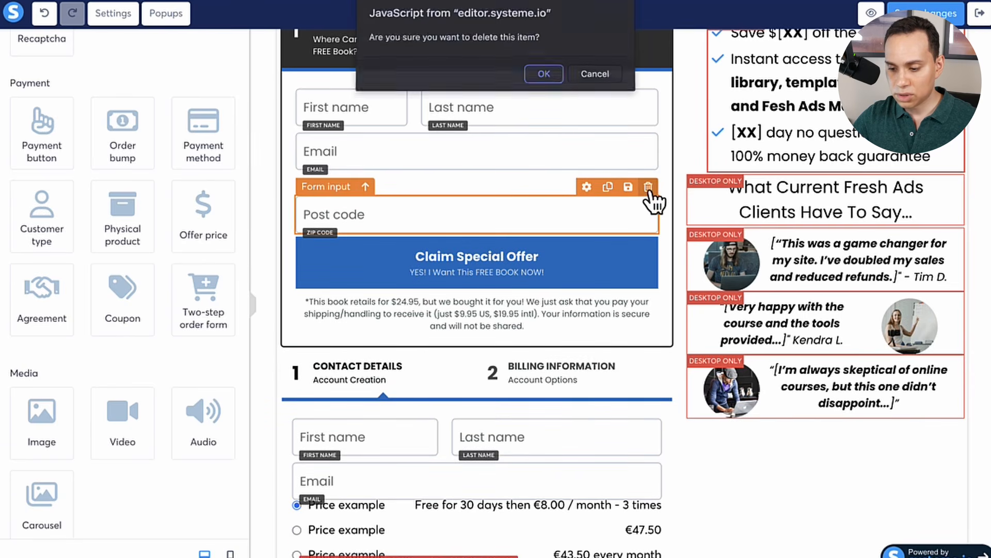
click(548, 76)
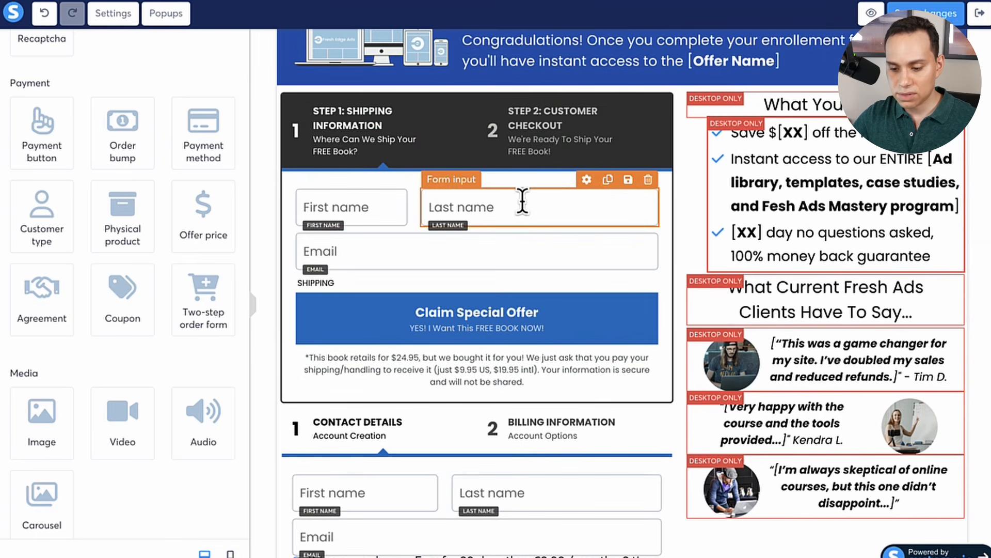
Step: Examine step 2 of the new order form with its price options and card payment, and return the form to step 1
click(460, 147)
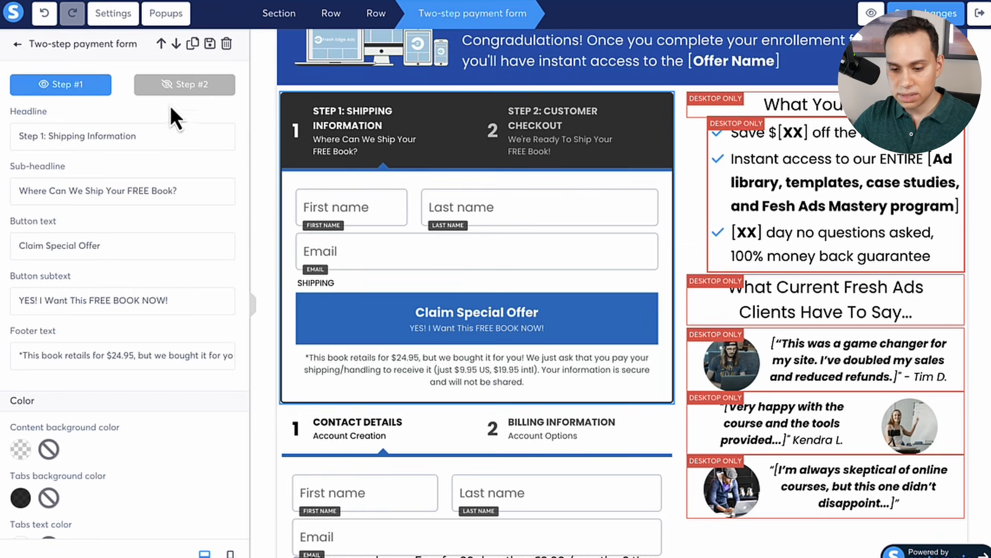
click(183, 88)
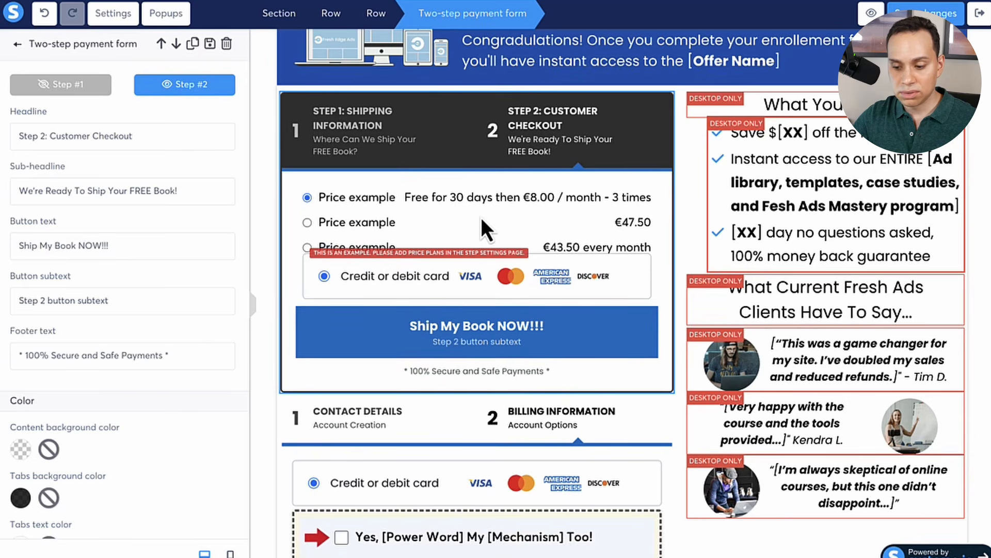
click(440, 218)
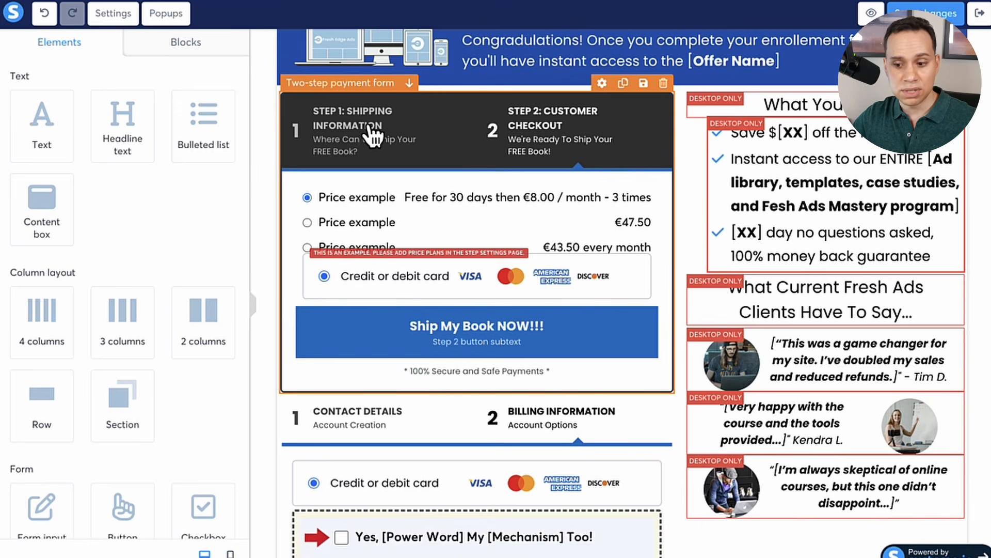
click(350, 136)
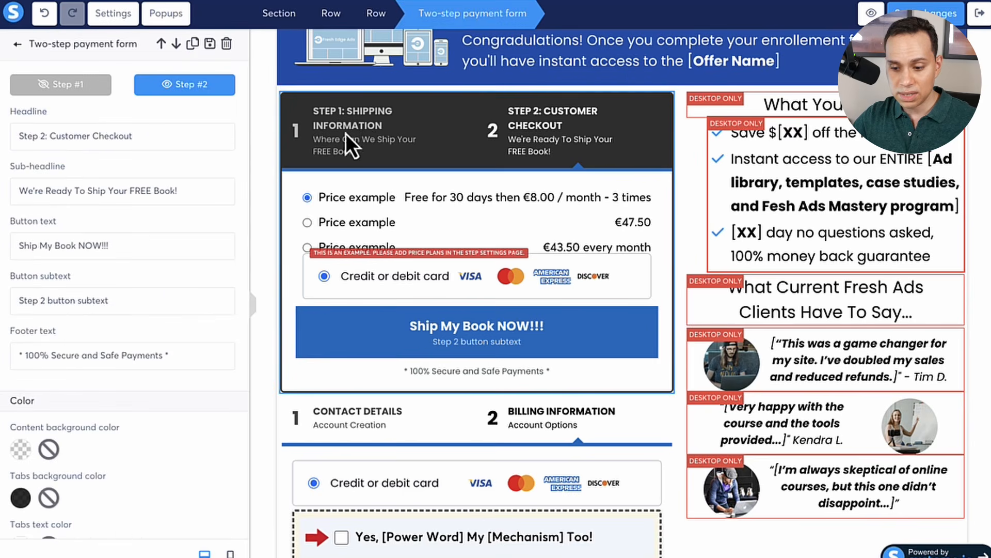
click(67, 86)
click(181, 86)
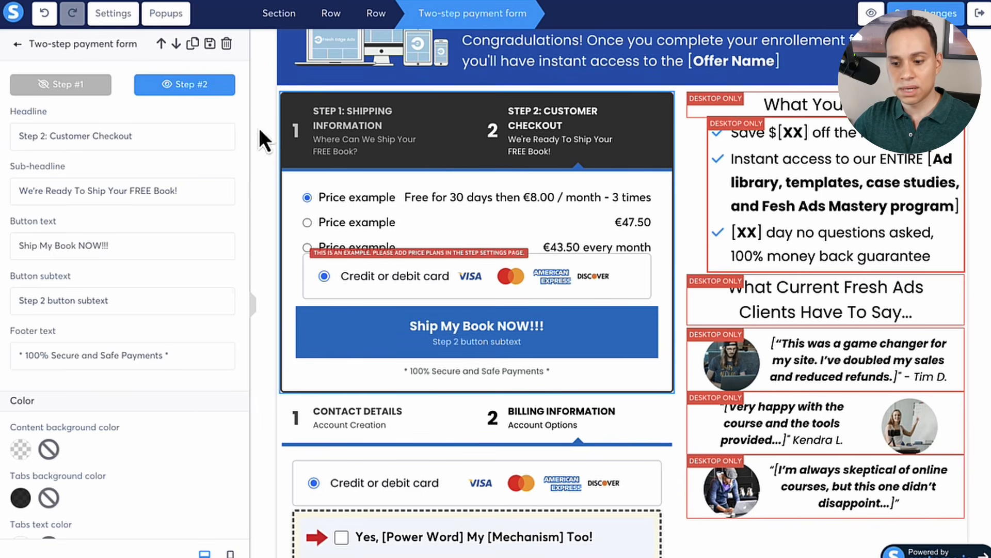
click(52, 85)
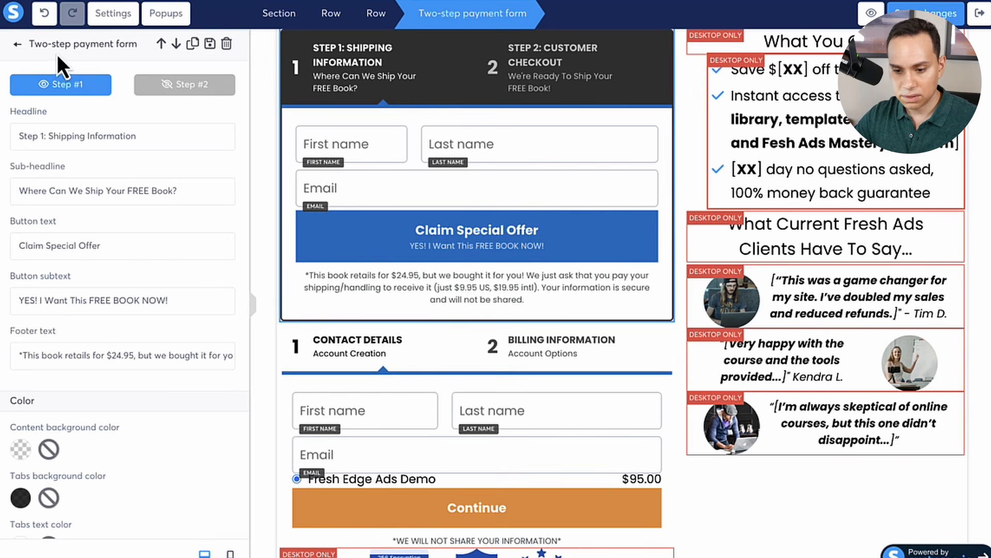
Step: Add a form input between the name fields and the Email field in the new order form
click(17, 44)
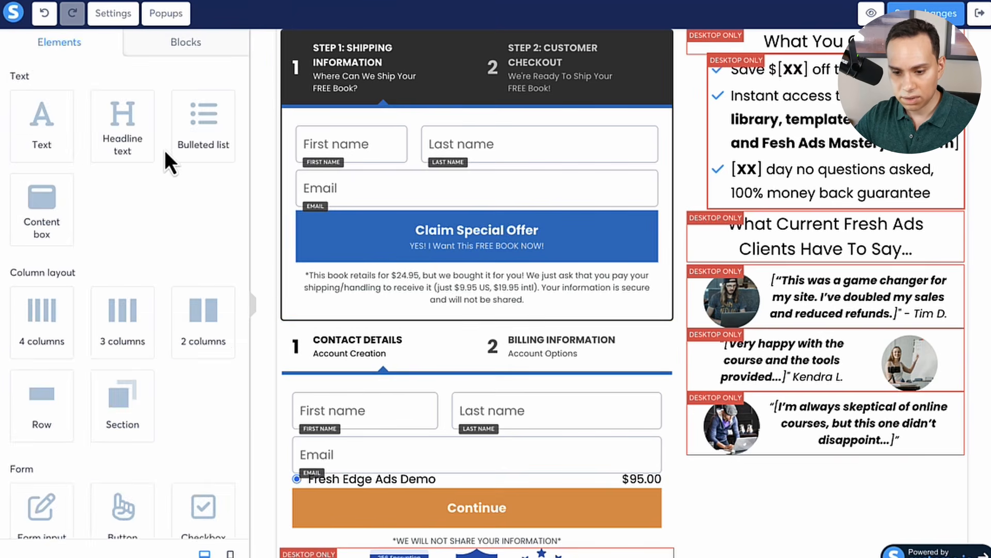
scroll(170, 208, down, 8)
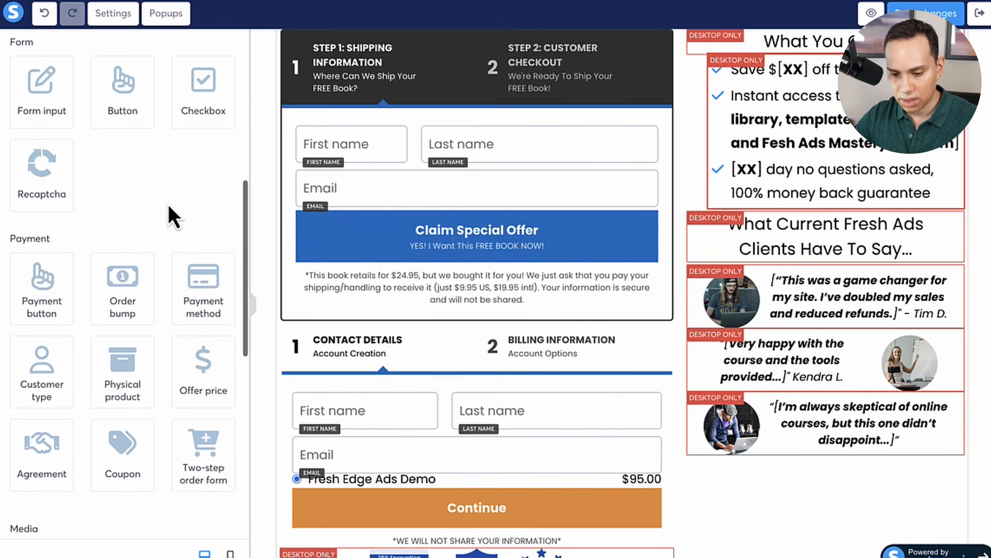
scroll(168, 203, up, 2)
drag(40, 166, 427, 184)
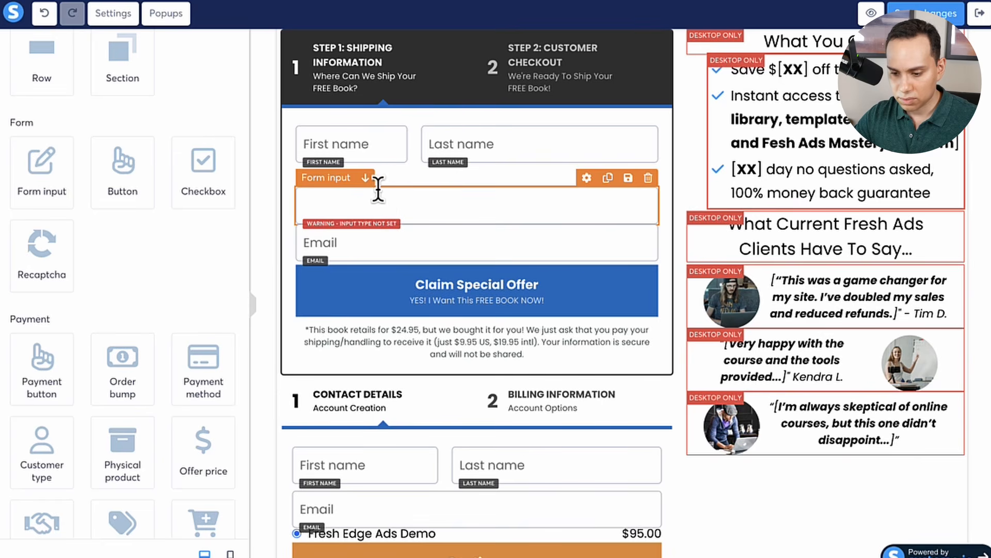
Step: Move the new form input below the Email field and set its input type to Zip code
click(365, 178)
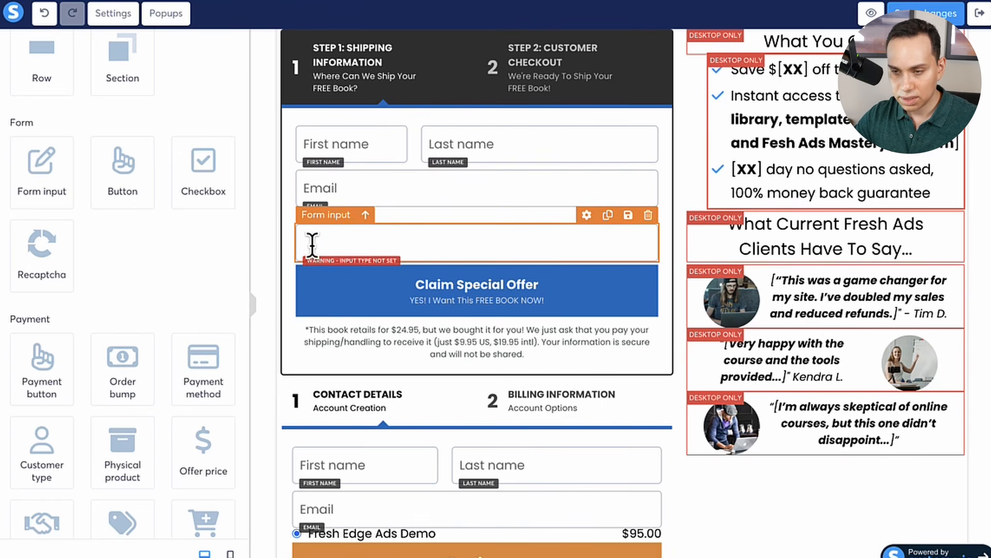
scroll(129, 135, up, 5)
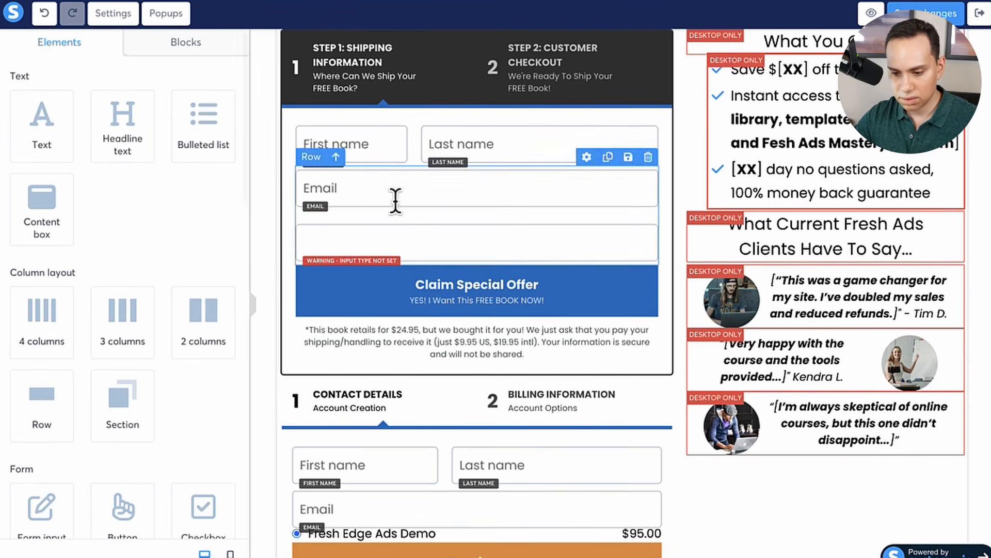
click(363, 244)
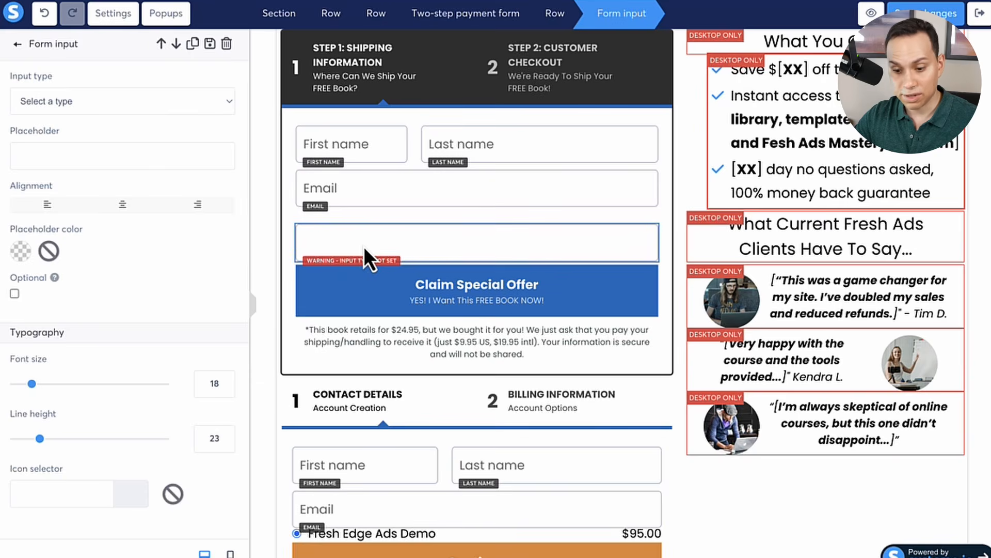
click(199, 104)
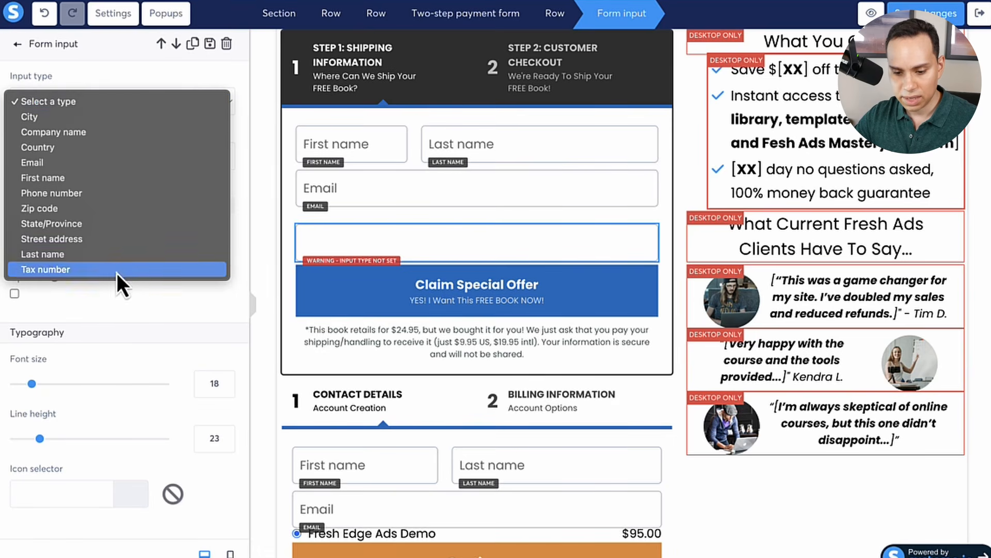
click(123, 209)
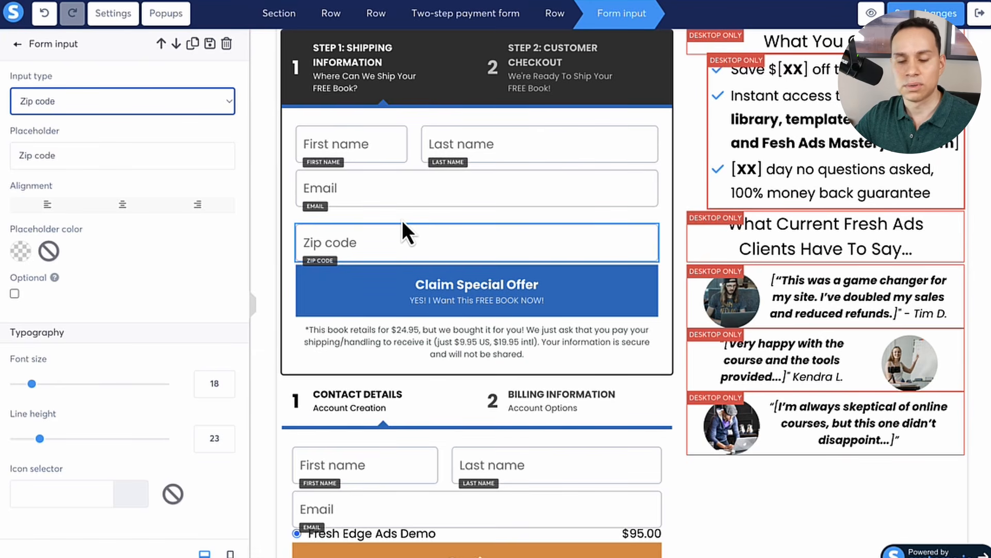
Step: Delete the Zip code input from the new order form
click(499, 248)
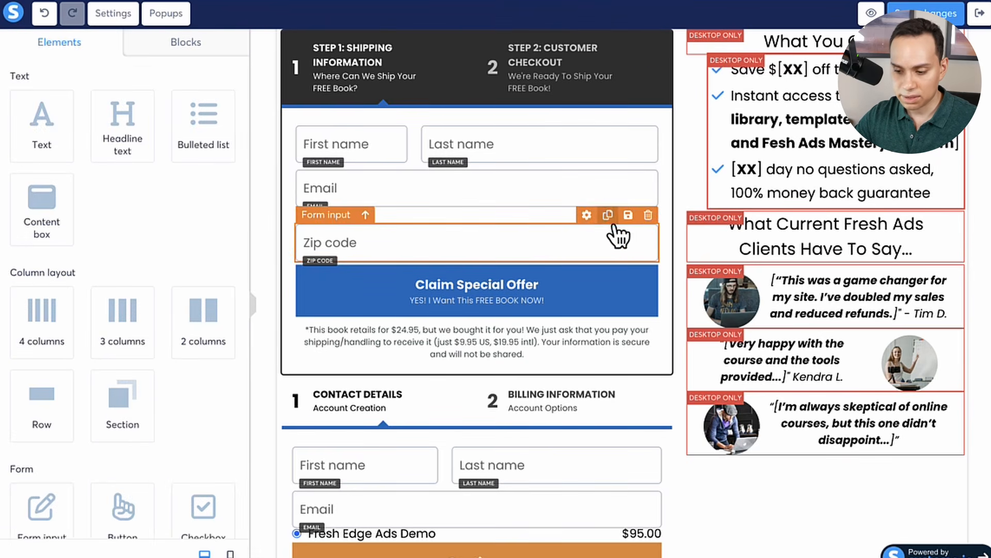
click(648, 215)
click(555, 80)
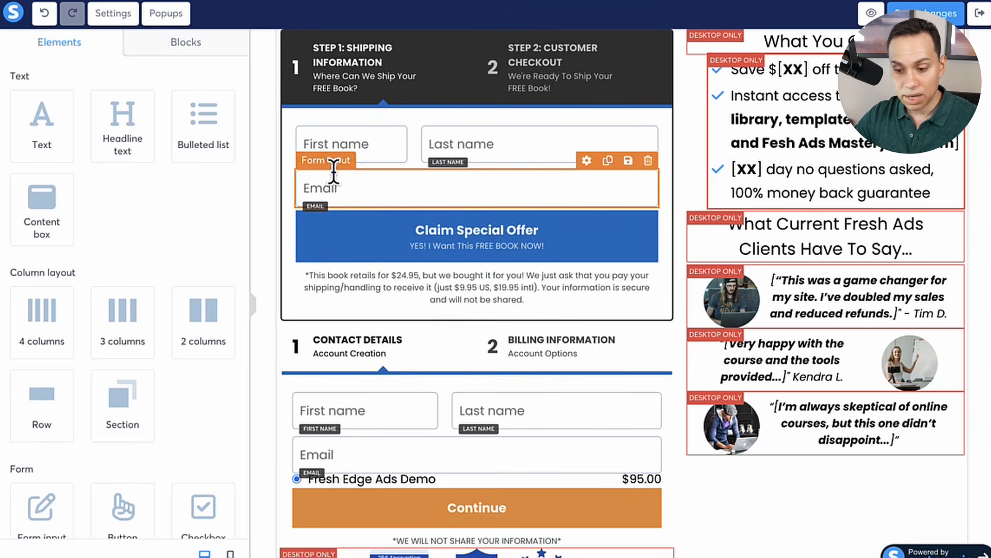
Step: Clear the sub-headlines of both step 1 and step 2 in the new two-step order form
scroll(446, 119, up, 2)
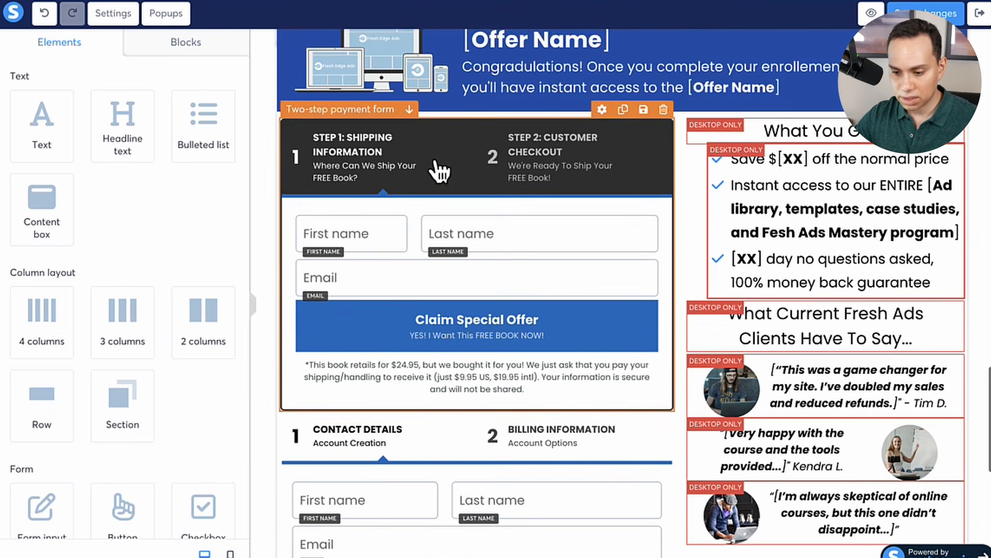
click(454, 124)
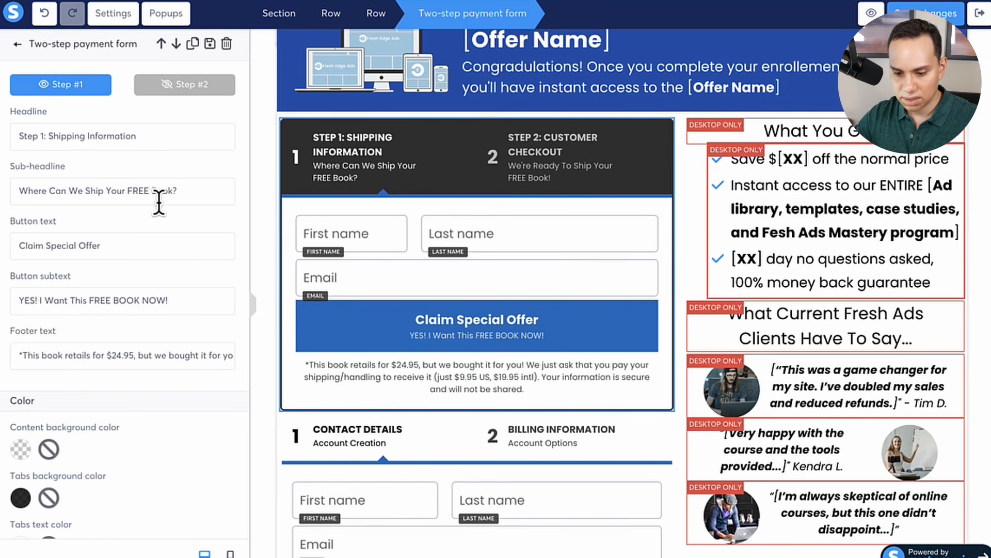
triple_click(178, 190)
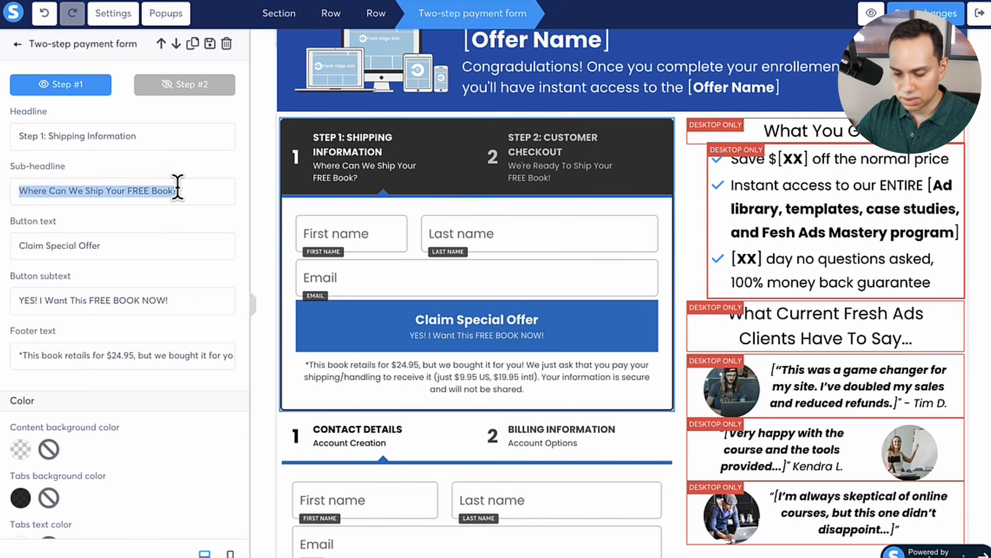
key(BackSpace)
click(209, 87)
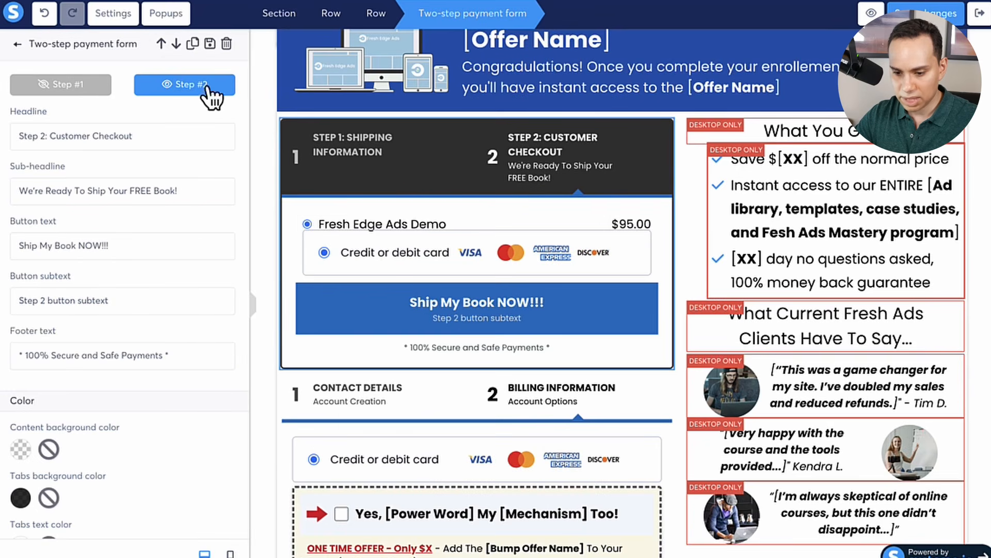
triple_click(181, 192)
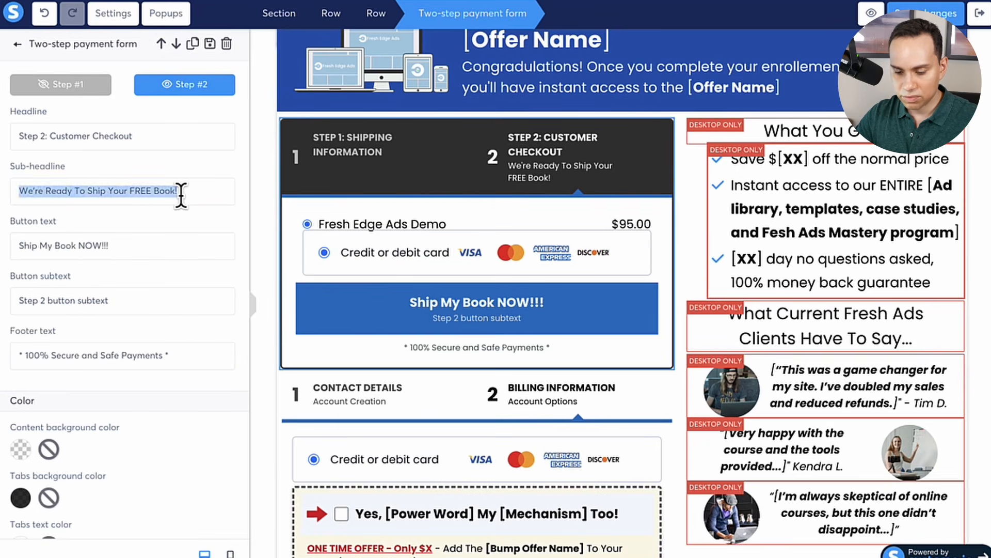
key(BackSpace)
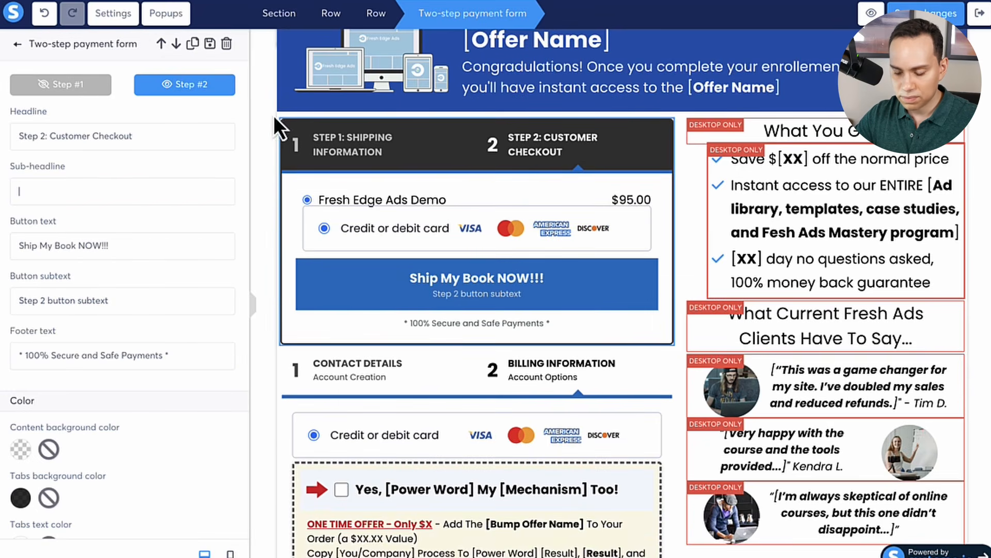
click(440, 149)
click(457, 149)
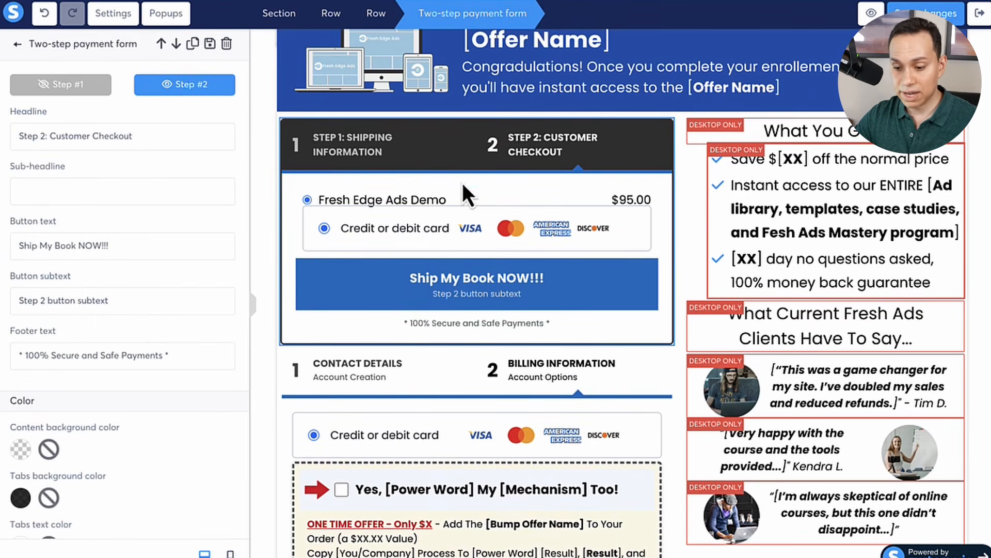
click(429, 149)
click(423, 150)
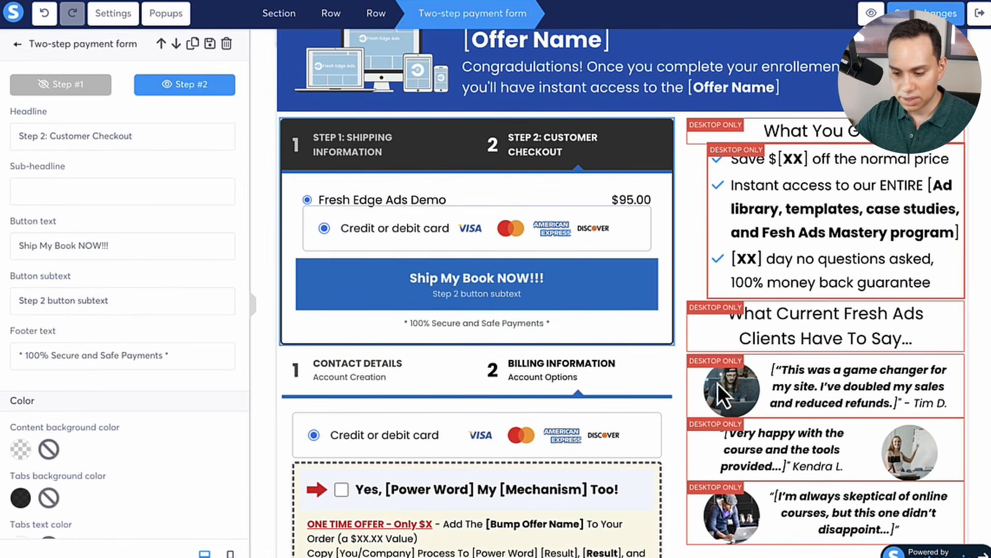
click(679, 391)
Step: Add an order bump below the credit card payment method in step 2 of the new order form
scroll(677, 389, down, 2)
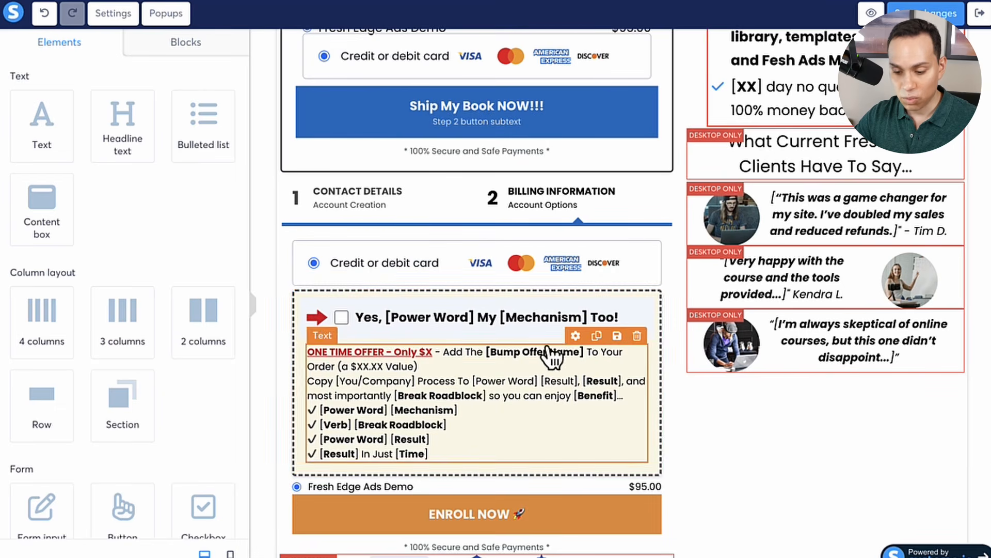
scroll(423, 336, up, 5)
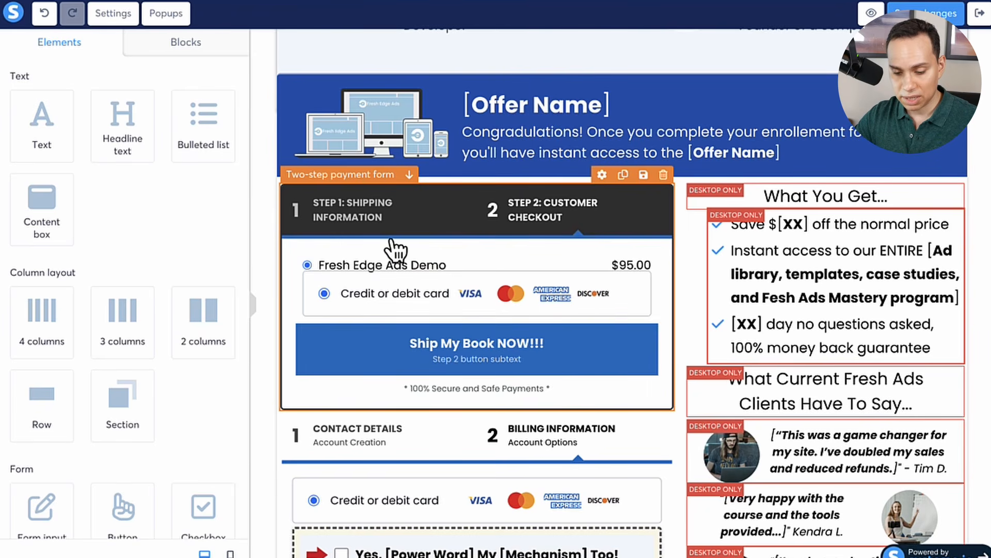
scroll(156, 189, down, 3)
scroll(156, 189, down, 10)
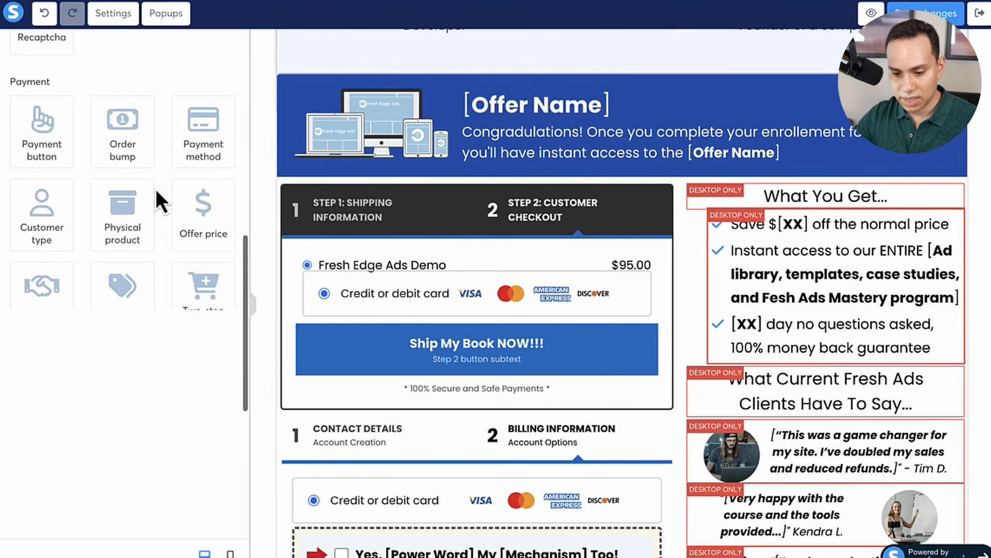
drag(110, 109, 396, 313)
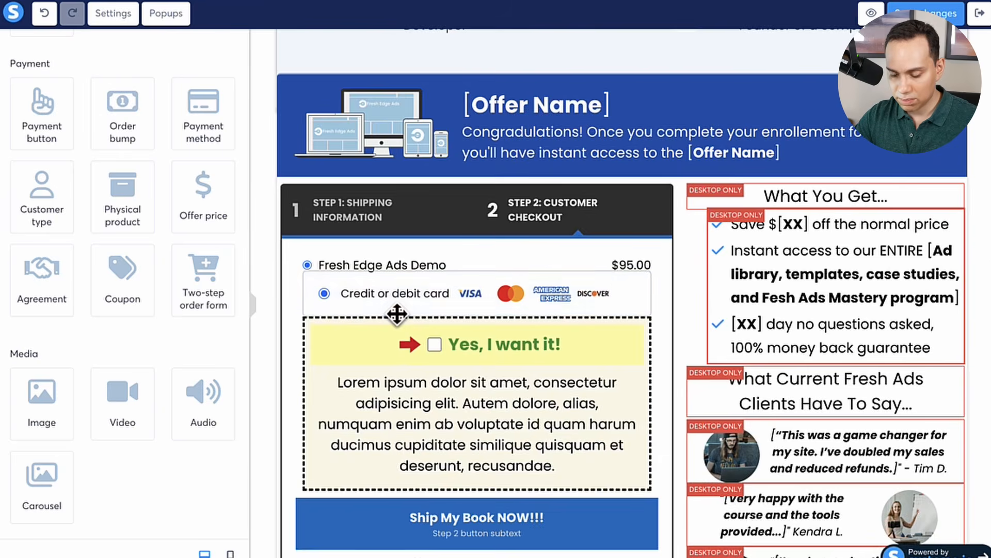
scroll(542, 327, up, 1)
scroll(553, 341, down, 4)
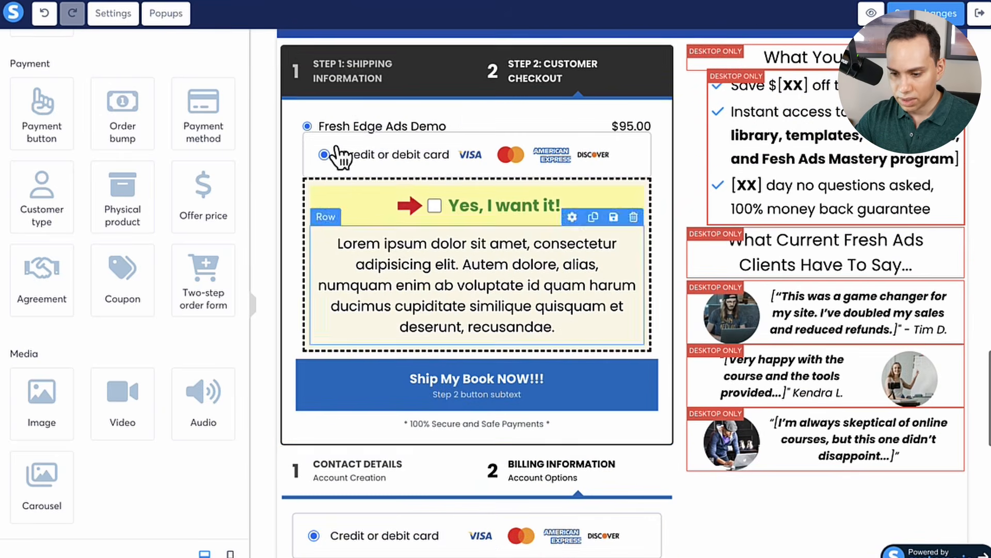
Step: Move the Fresh Edge Ads Demo offer price below the order bump, directly above the order button
click(378, 121)
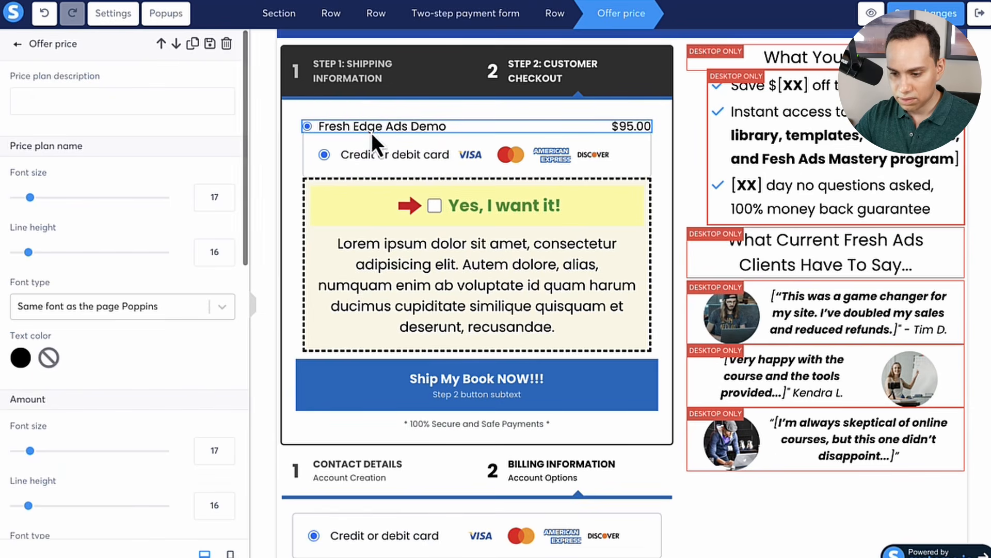
click(407, 100)
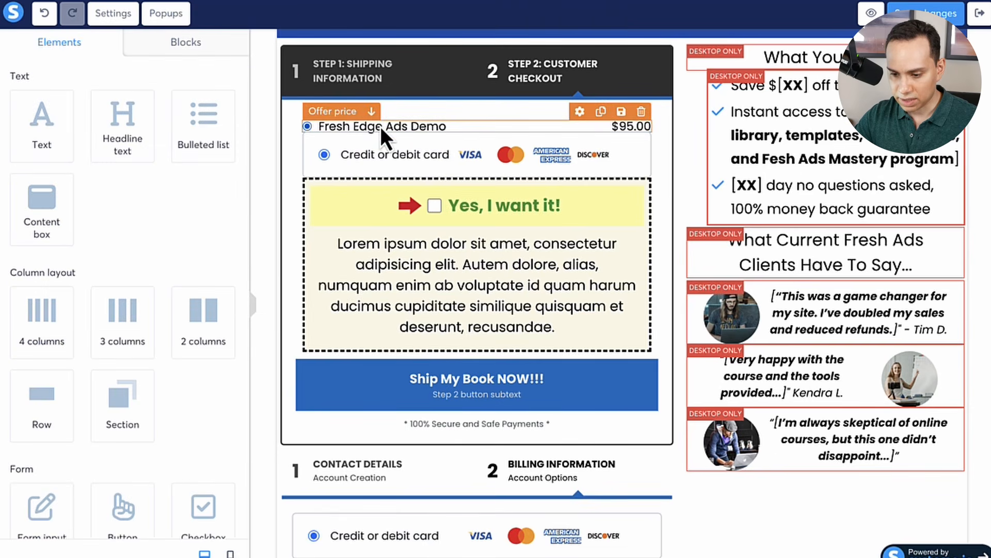
click(371, 112)
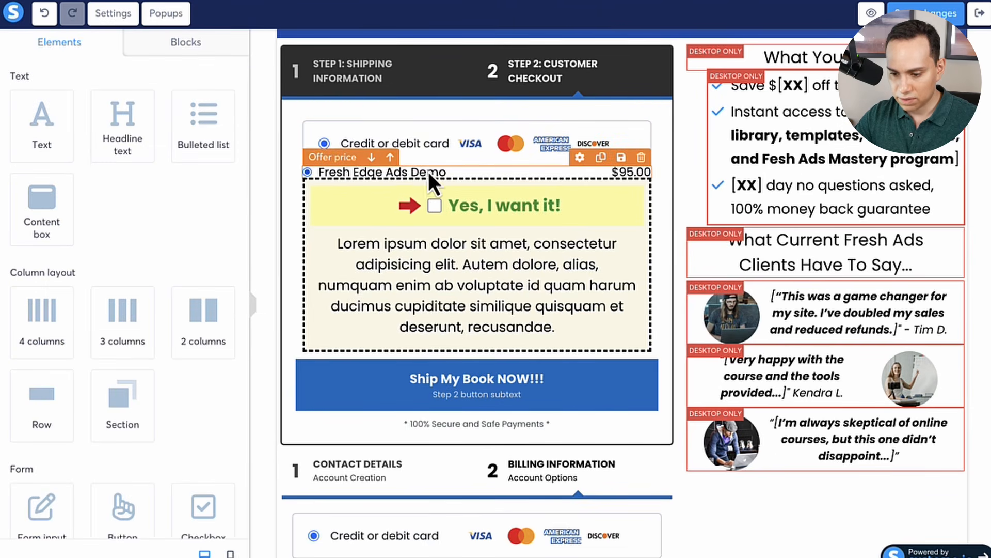
click(382, 173)
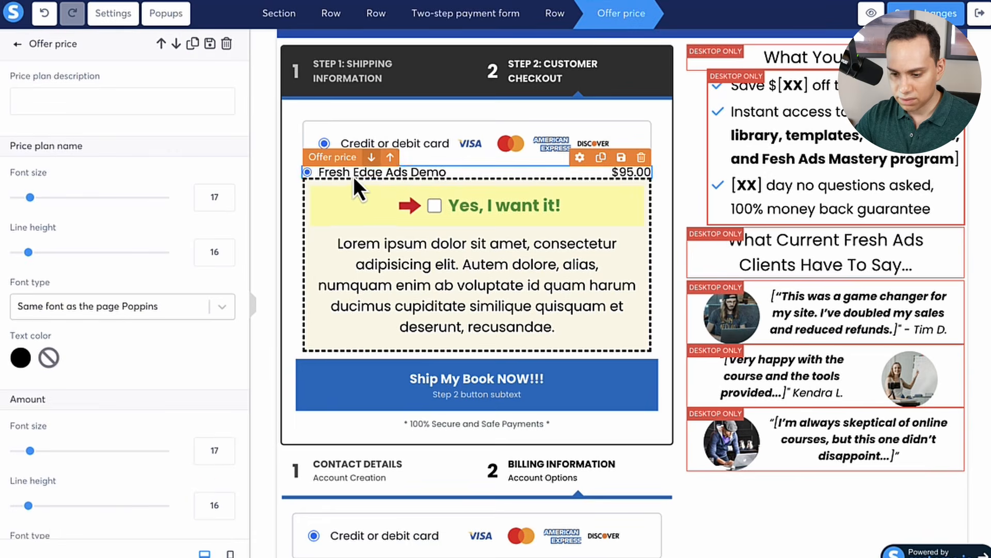
click(382, 174)
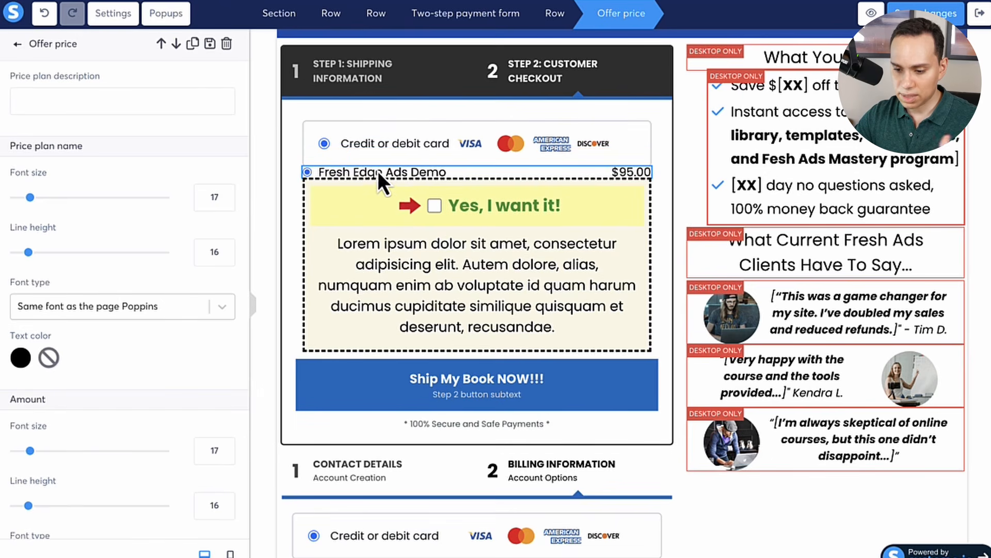
click(277, 233)
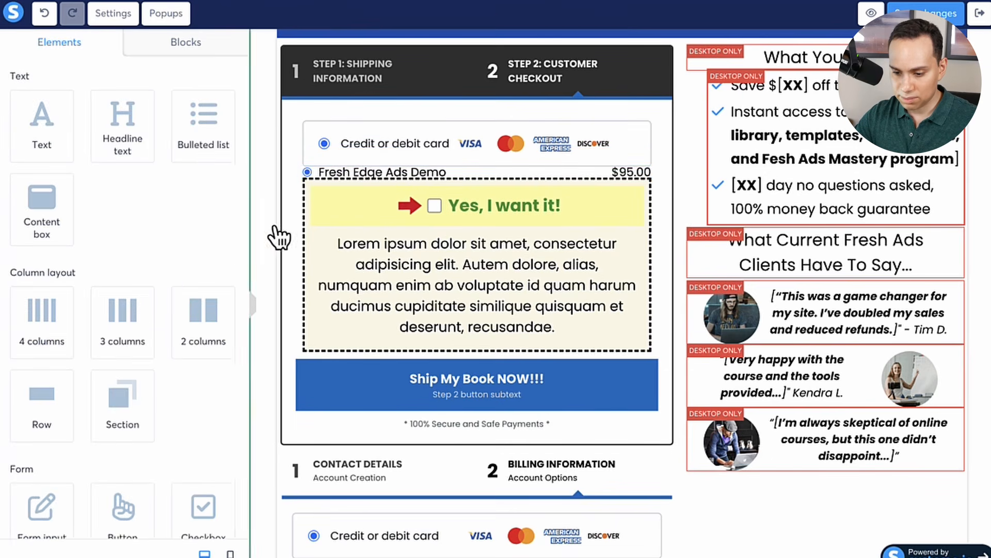
click(380, 168)
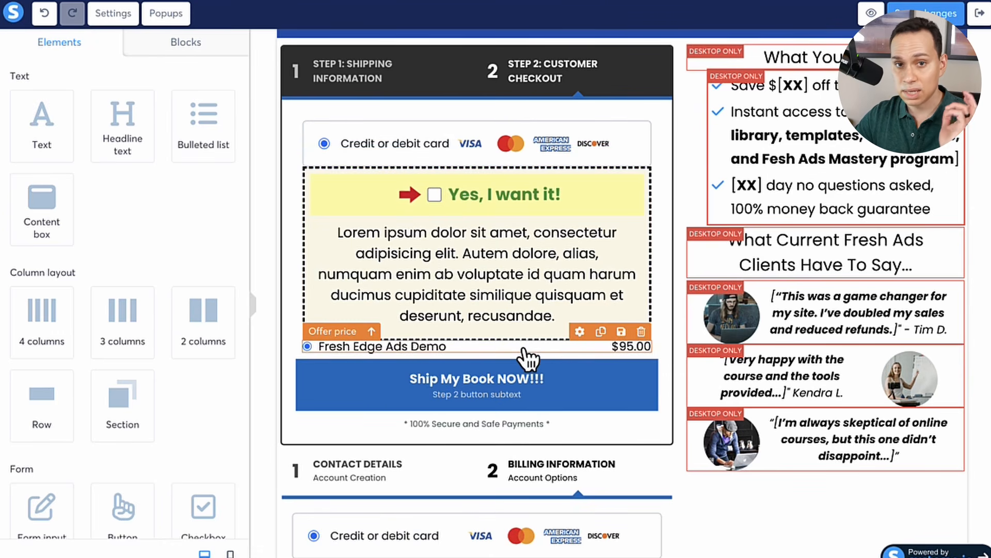
Step: Clear the button subtext under Ship My Book NOW!!! in step 2 of the new order form
click(483, 405)
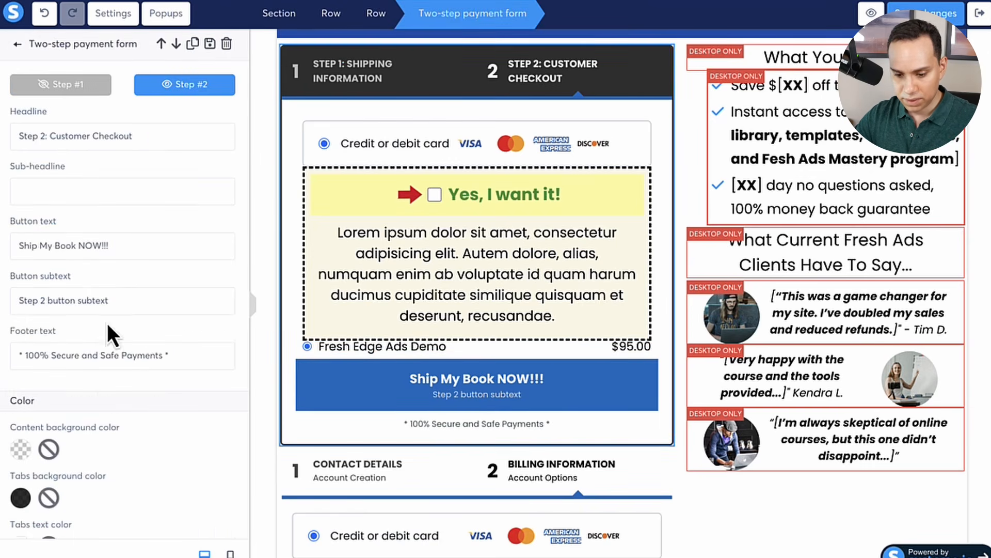
triple_click(106, 298)
key(BackSpace)
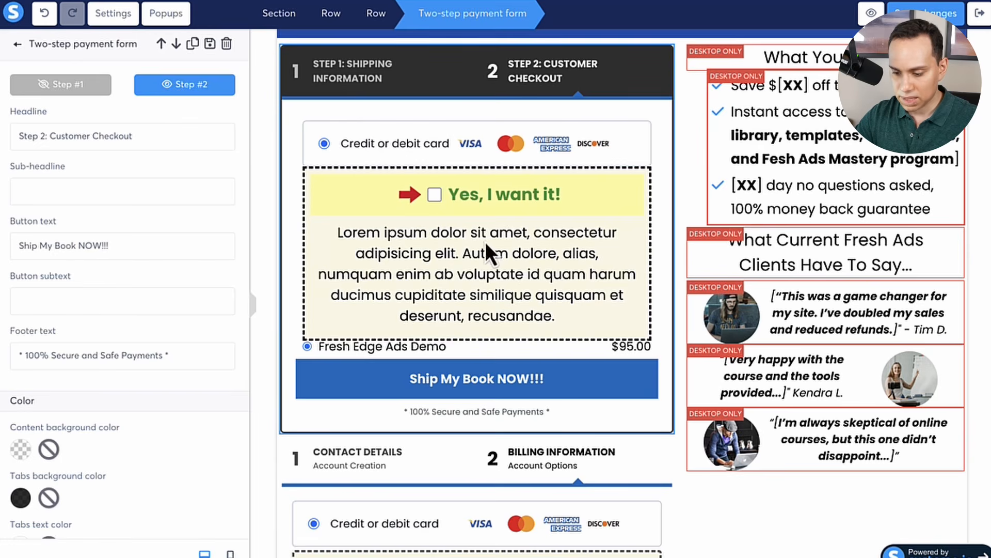
click(673, 177)
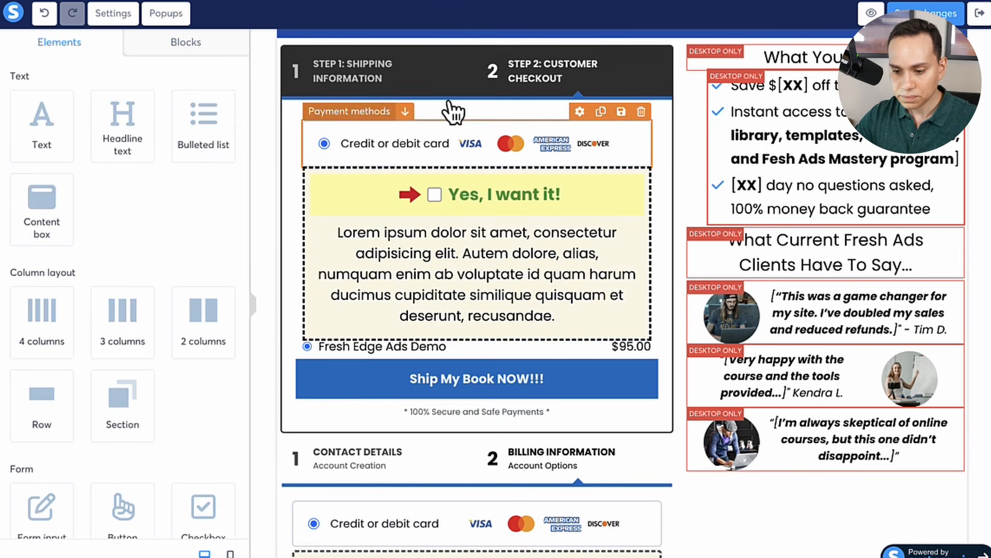
Step: Compare the new form's step 2 and default order bump with the existing payment form's billing step and order bump copy
scroll(492, 178, up, 1)
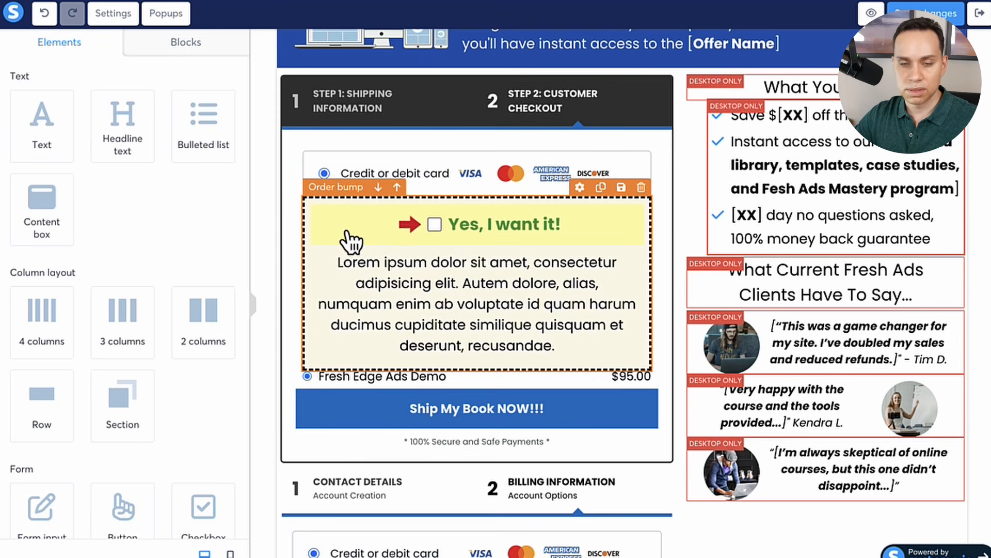
scroll(351, 240, down, 9)
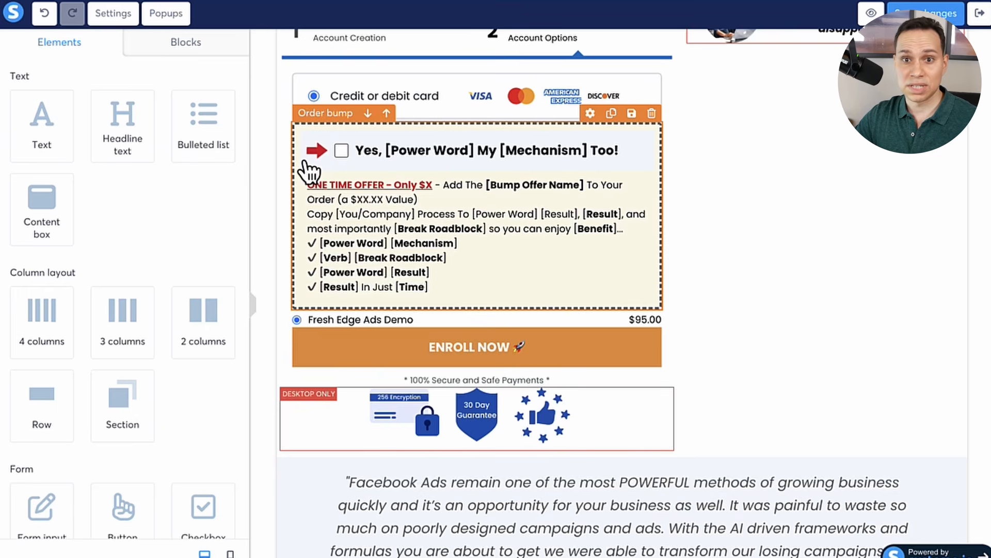
scroll(635, 289, up, 2)
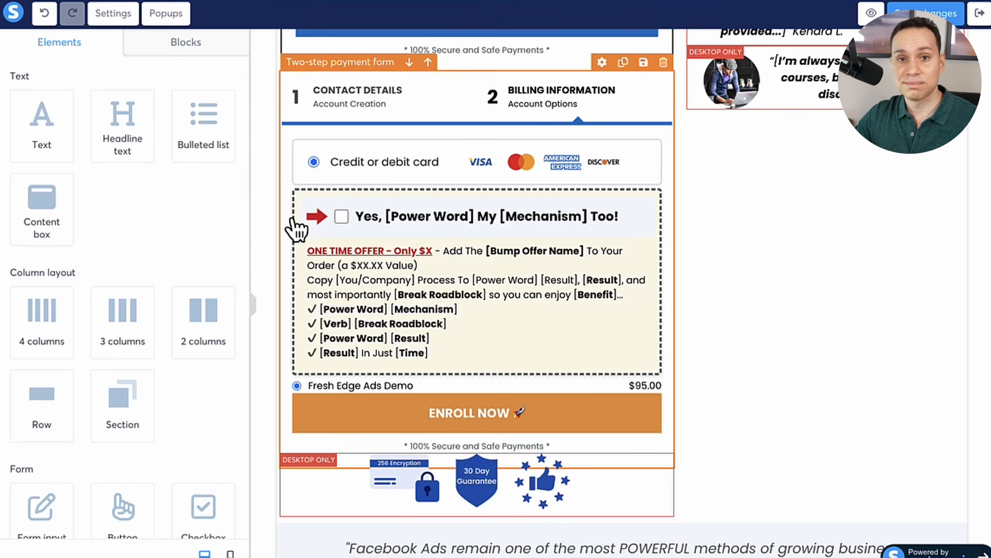
scroll(364, 253, up, 4)
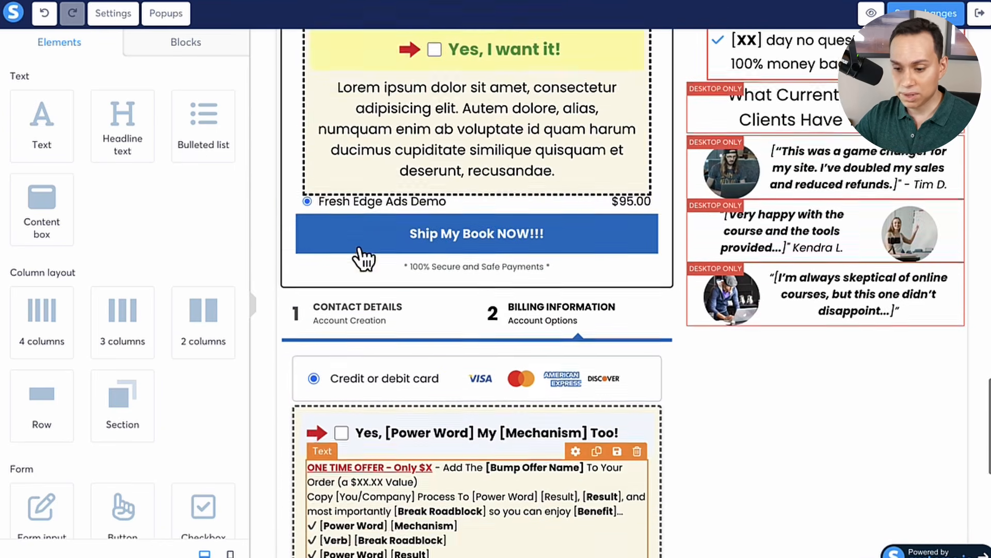
scroll(364, 253, up, 4)
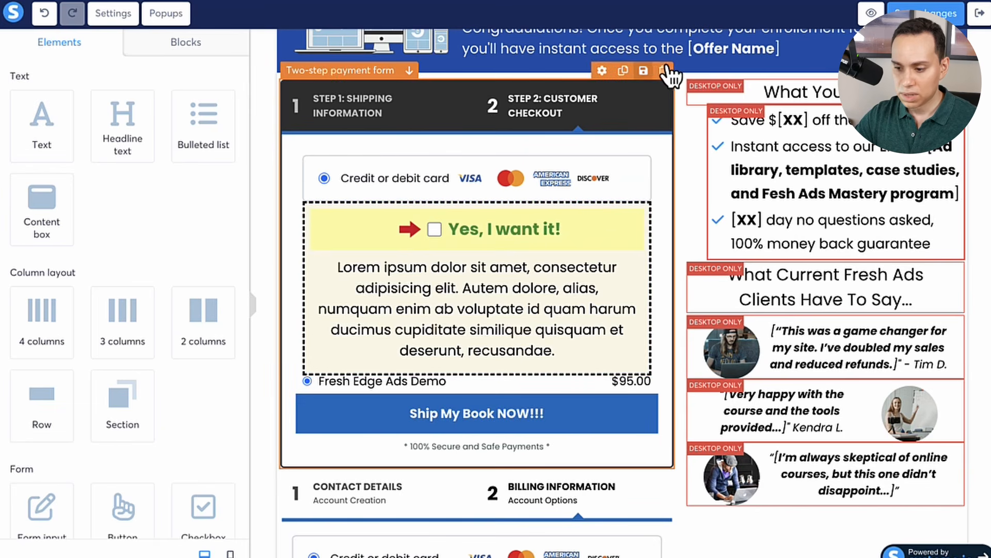
Step: Delete the newly built two-step payment form above the existing one and leave the page editor without saving
click(663, 71)
click(540, 79)
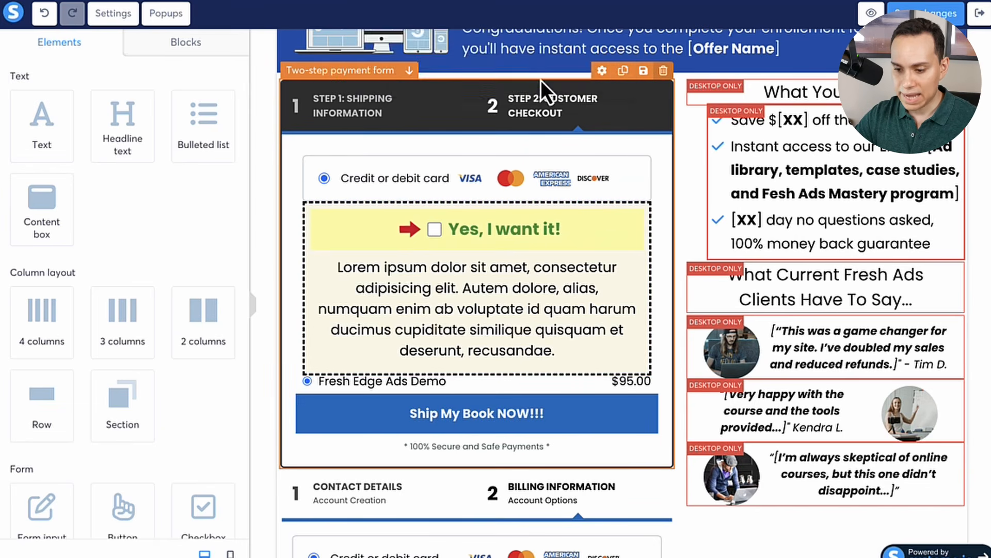
scroll(452, 197, up, 2)
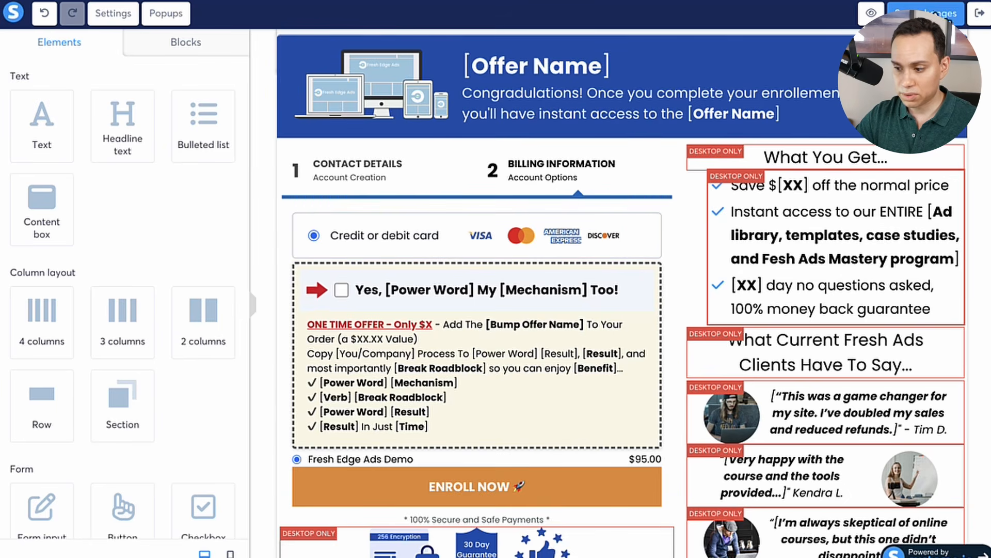
click(979, 16)
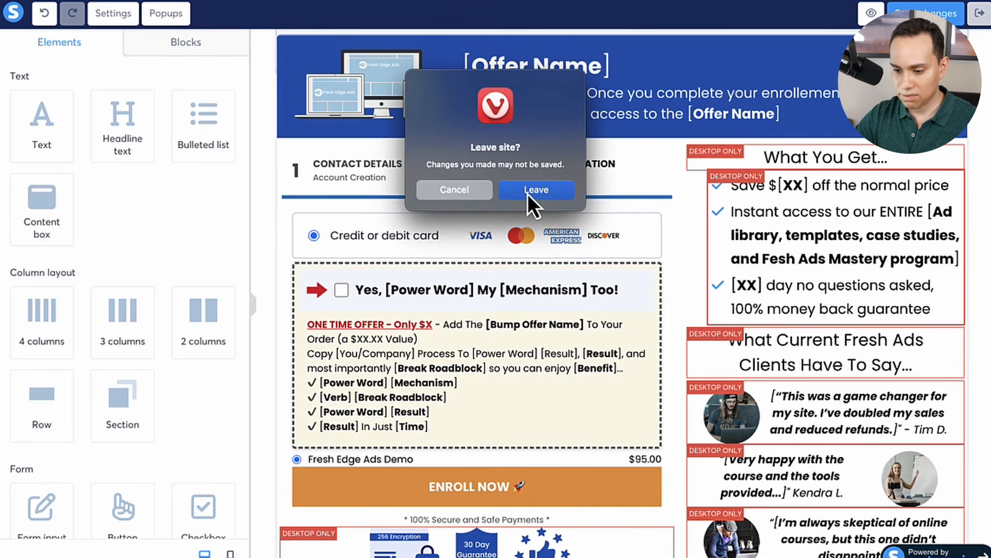
click(527, 194)
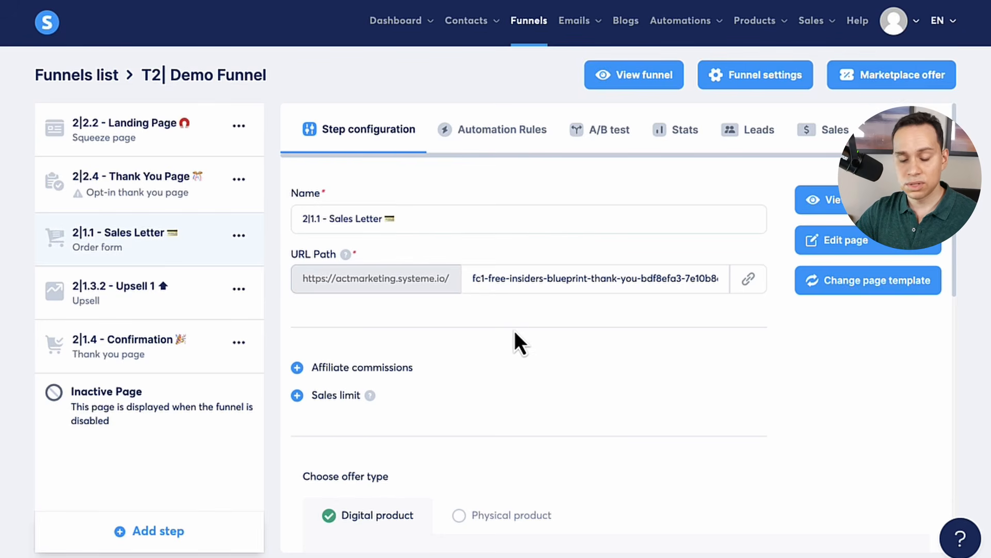
Step: Review the payment gateways available to connect in the account settings, and return to the Sales Letter step of the T2| Demo Funnel
mouse_move(914, 25)
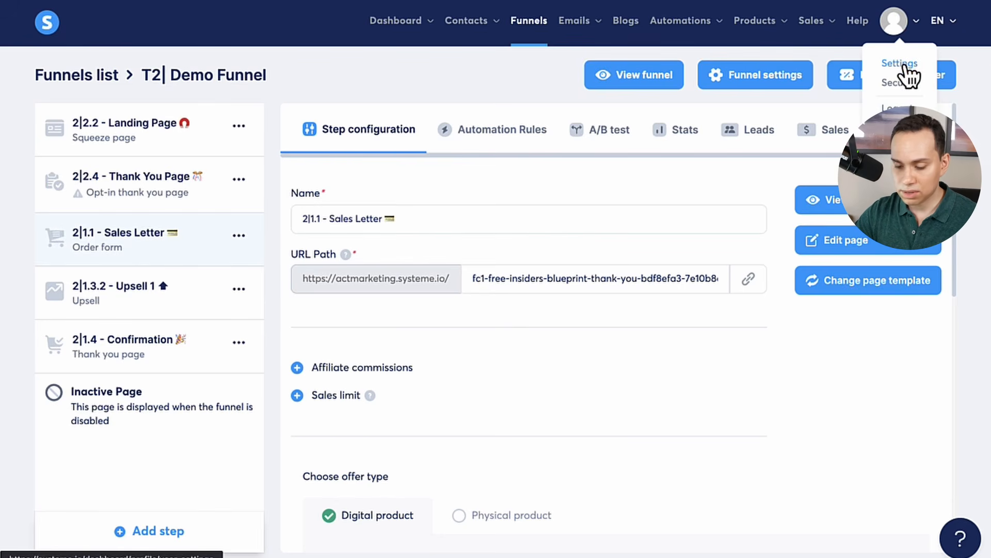
click(901, 65)
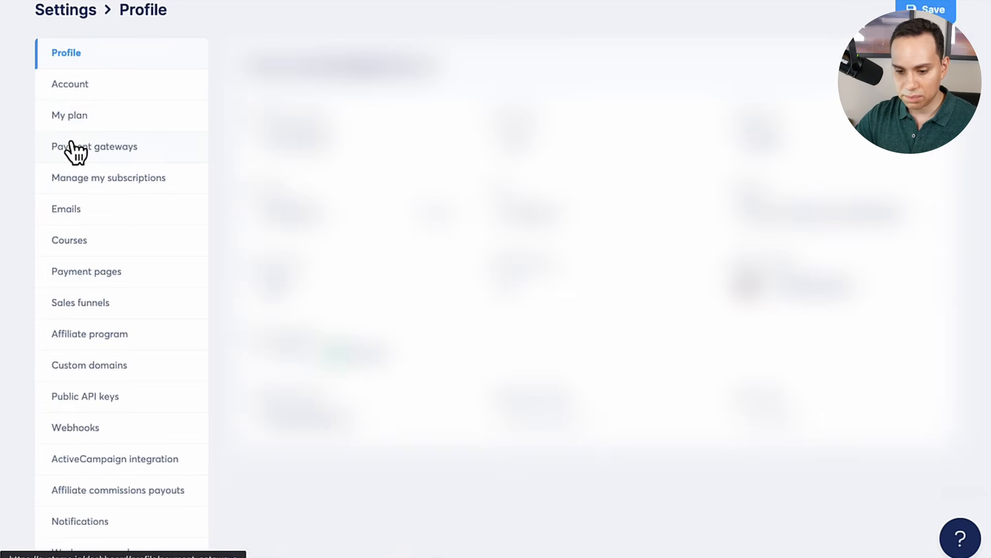
click(75, 151)
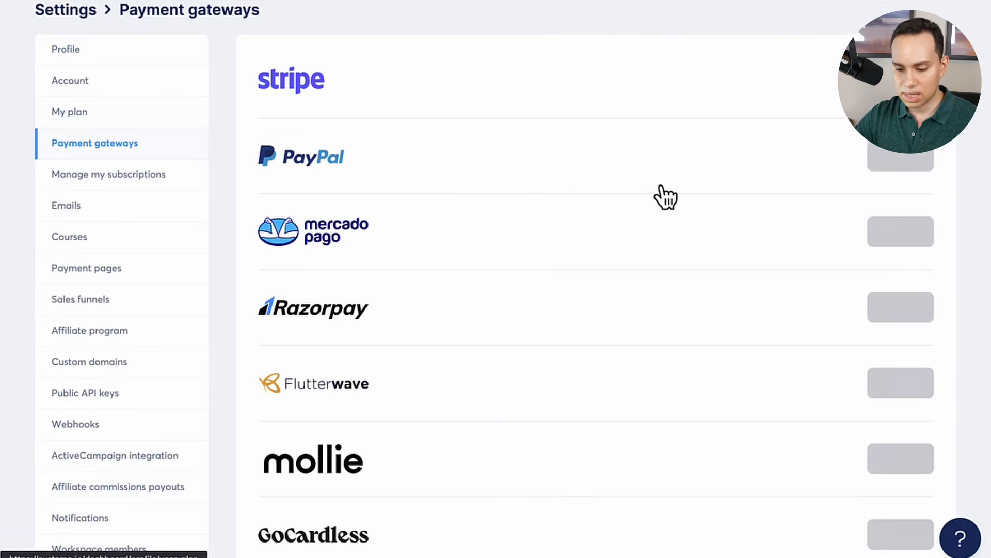
scroll(661, 188, down, 5)
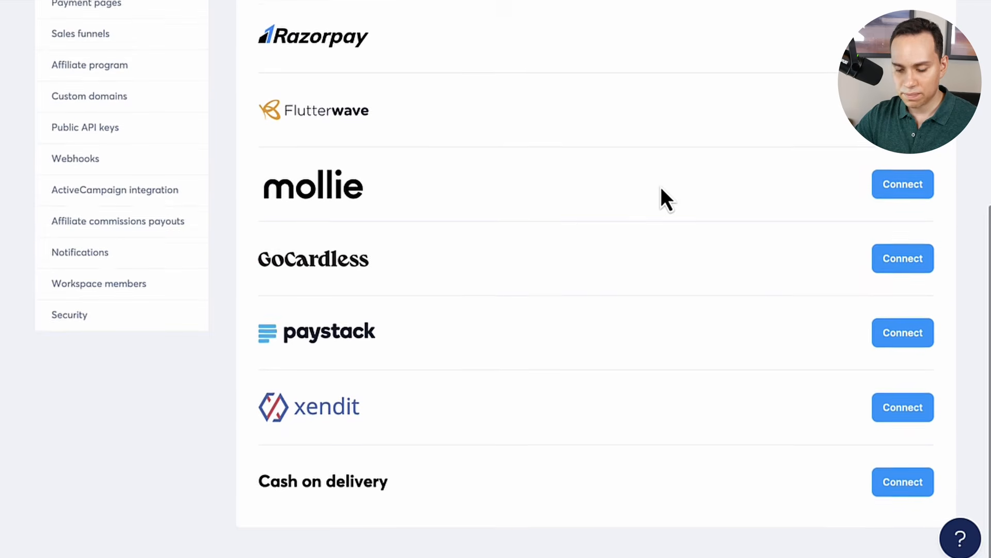
scroll(661, 188, up, 5)
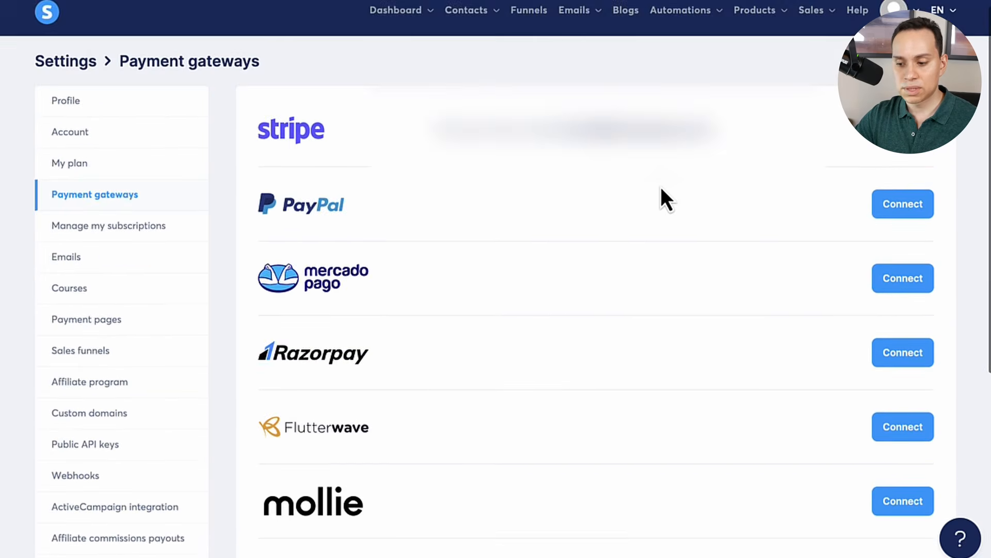
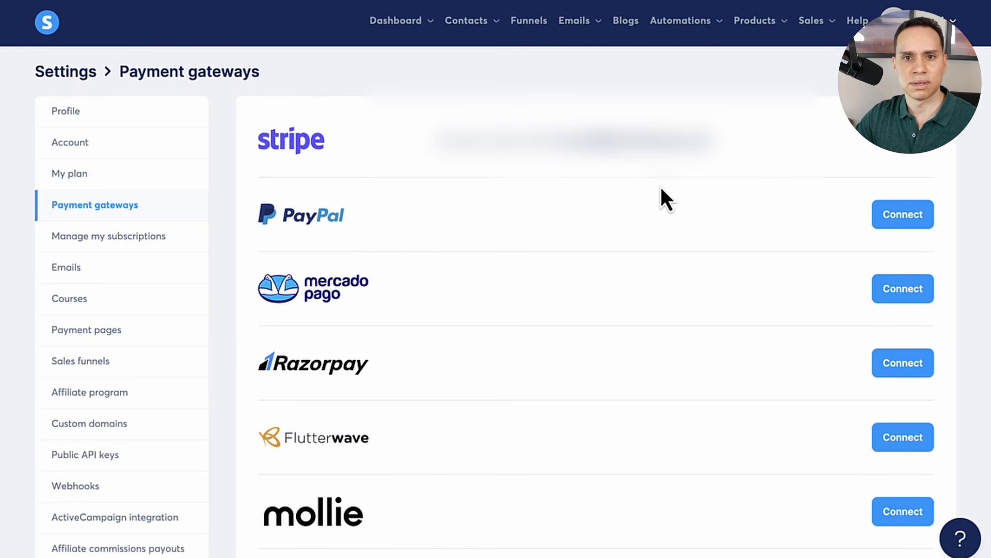
scroll(662, 189, down, 5)
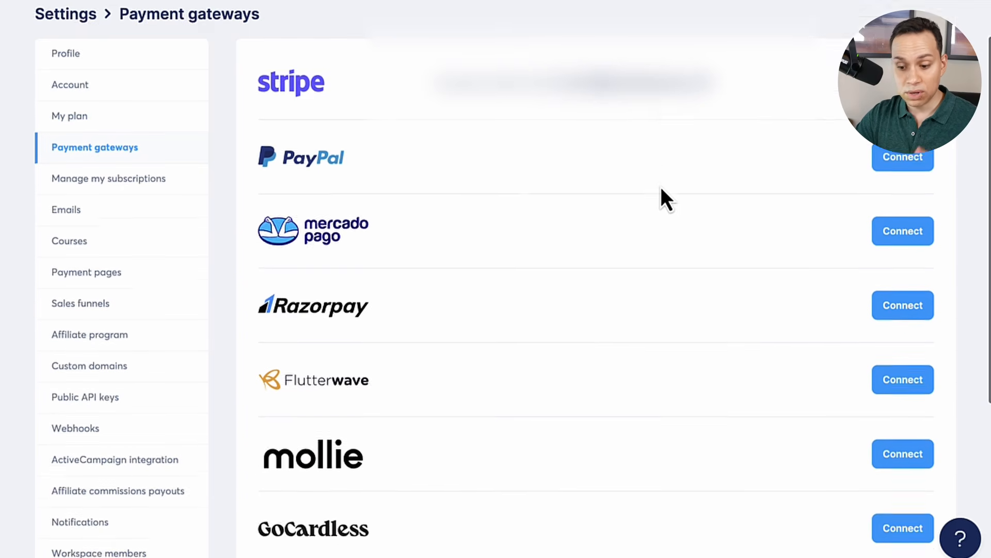
scroll(661, 189, down, 1)
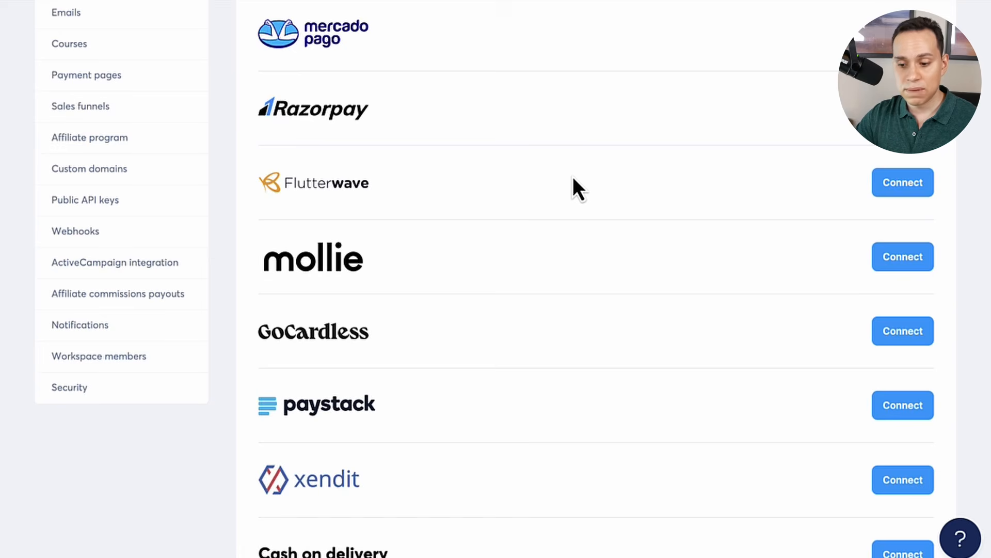
scroll(573, 178, up, 6)
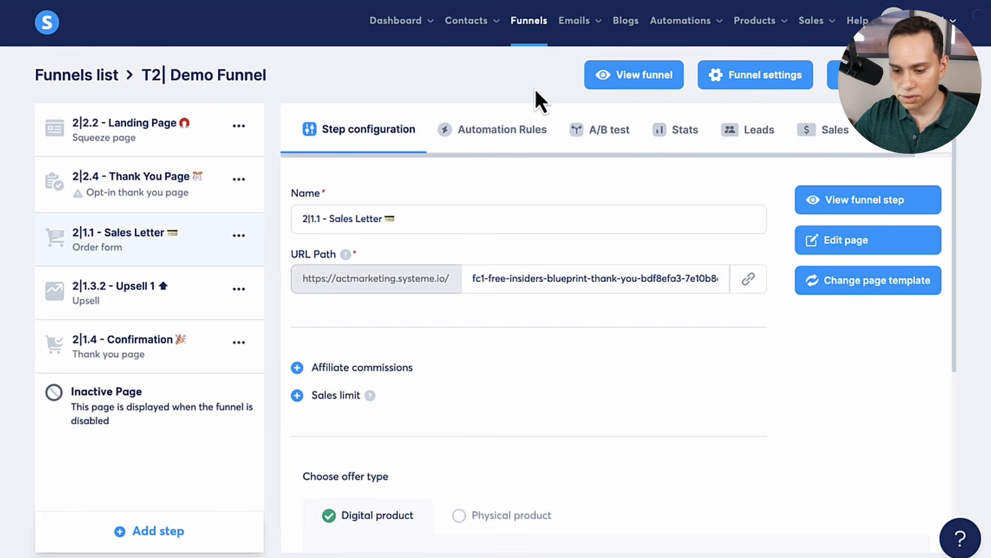
Step: Attach the existing price plan FC| Fresh Edge Ads Demo 1 to the Sales Letter step's digital product offer
scroll(506, 186, down, 6)
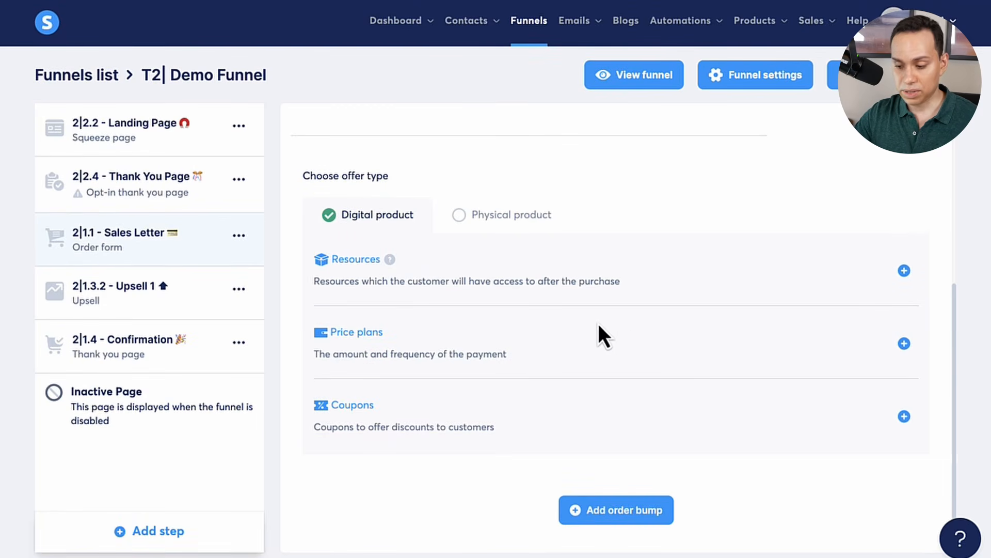
click(907, 346)
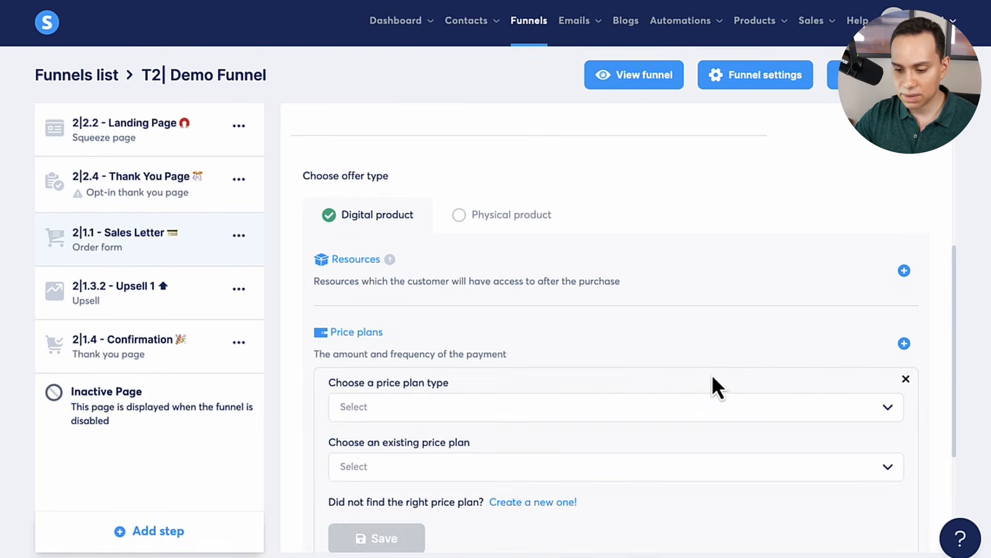
scroll(605, 322, down, 2)
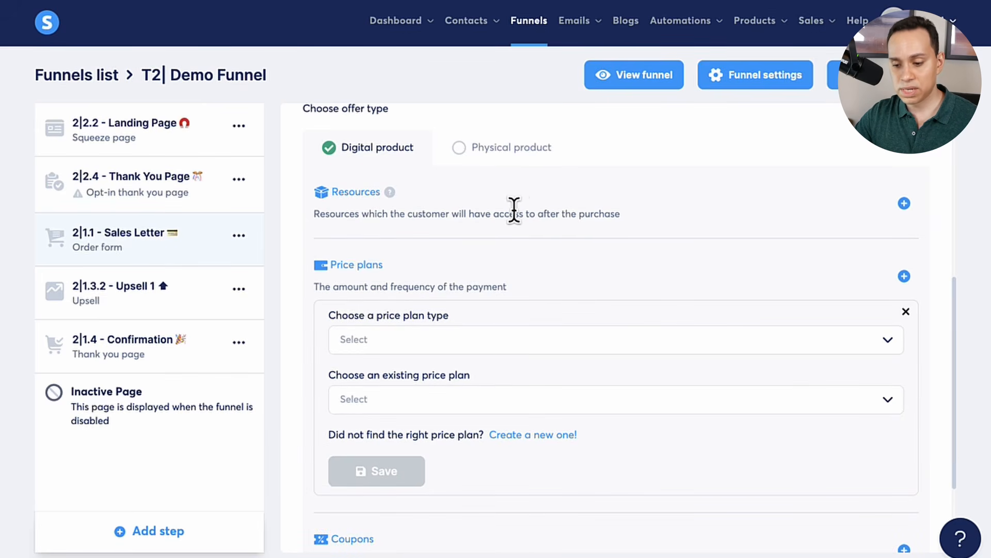
scroll(479, 203, down, 3)
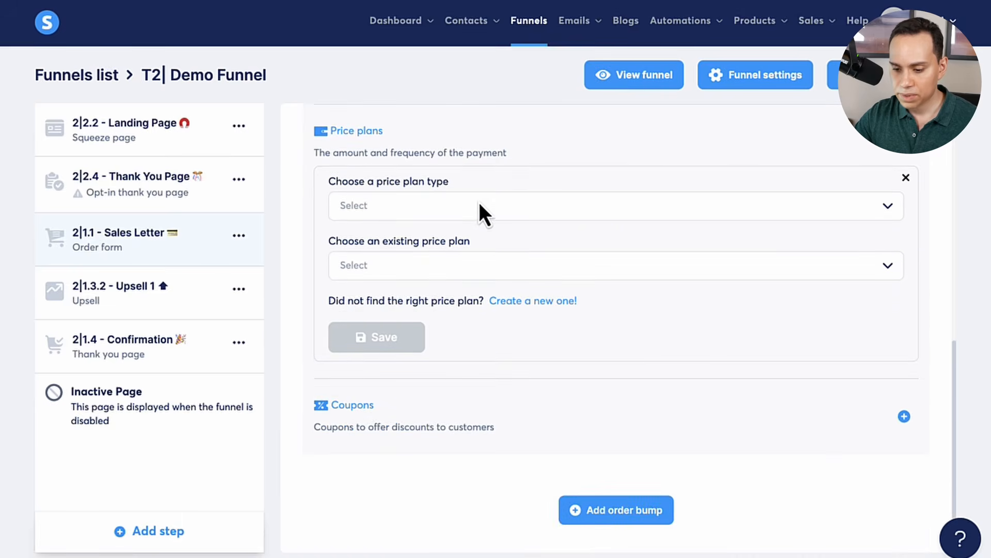
click(403, 262)
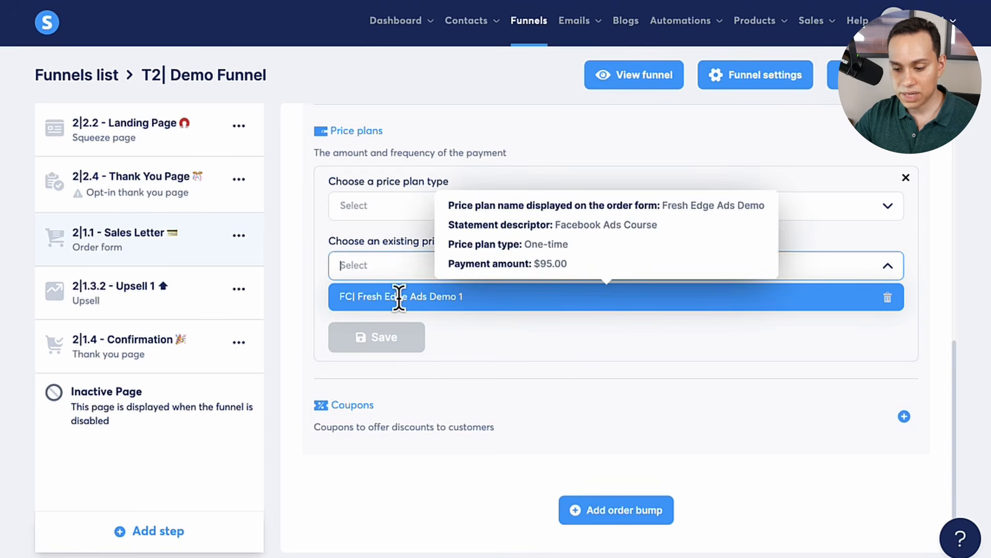
click(400, 302)
click(391, 454)
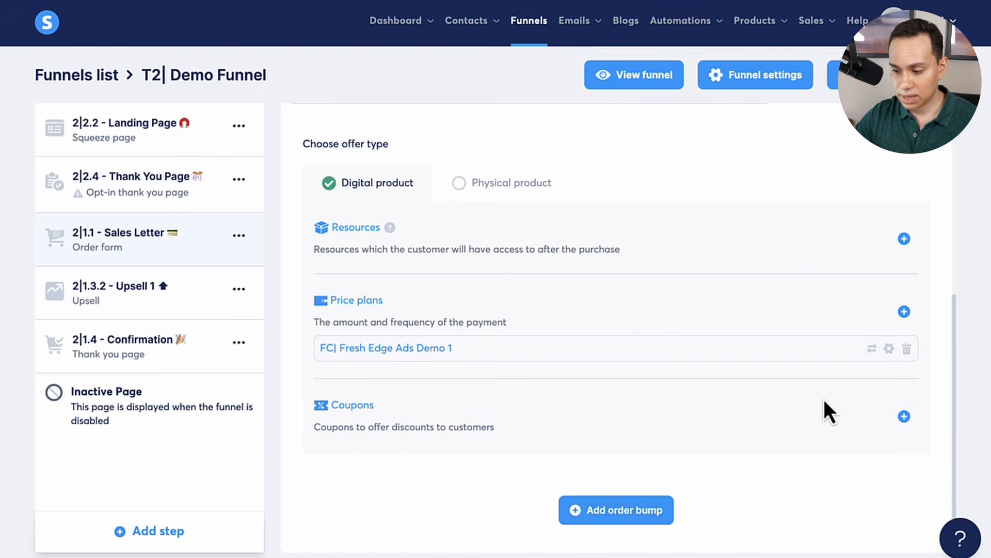
Step: Start creating a new price plan for the offer and examine its order form name, dashboard name and statement descriptor fields
click(904, 311)
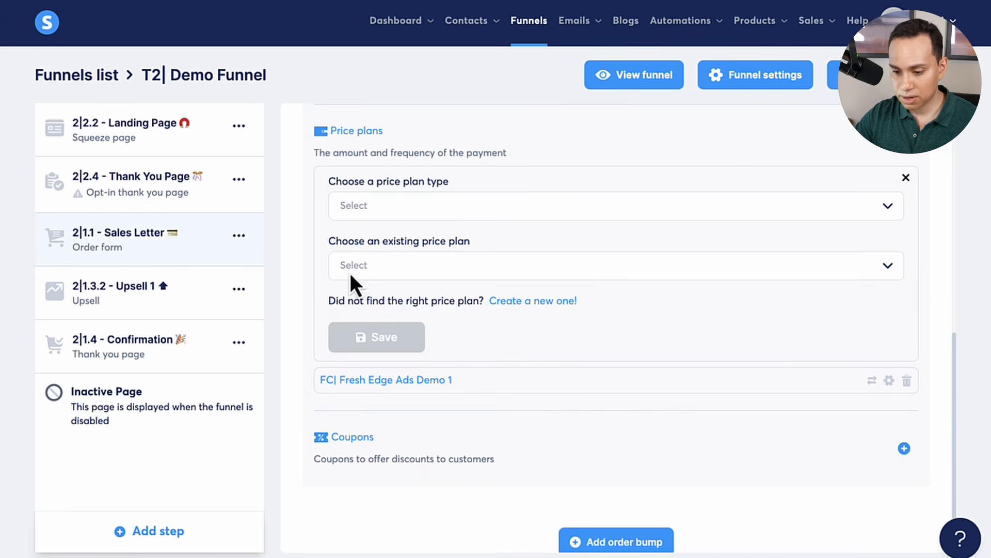
click(537, 302)
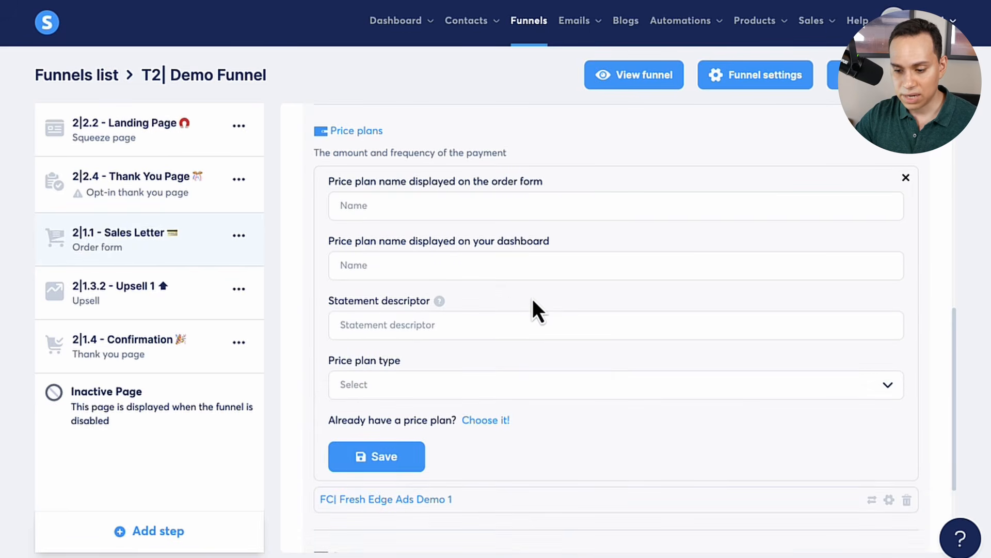
click(394, 198)
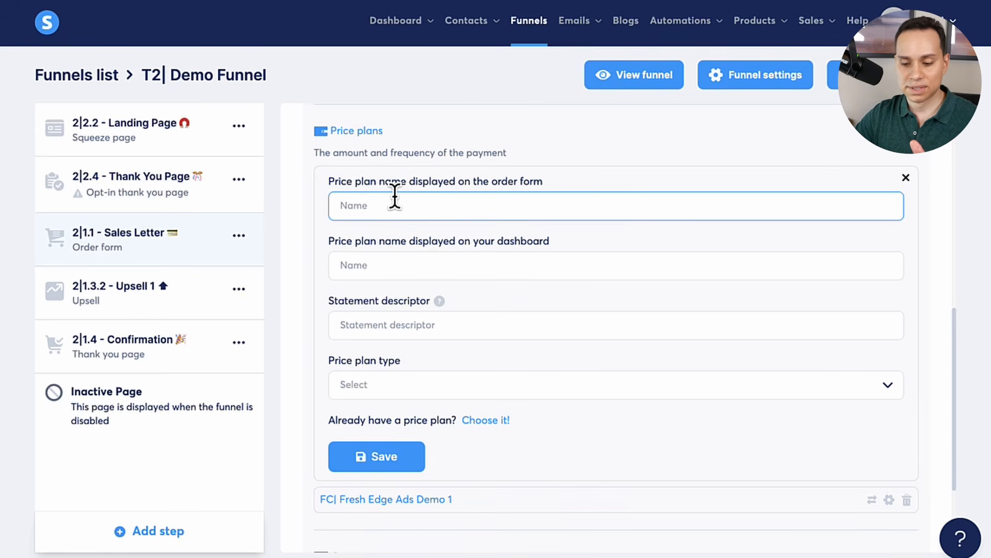
click(372, 261)
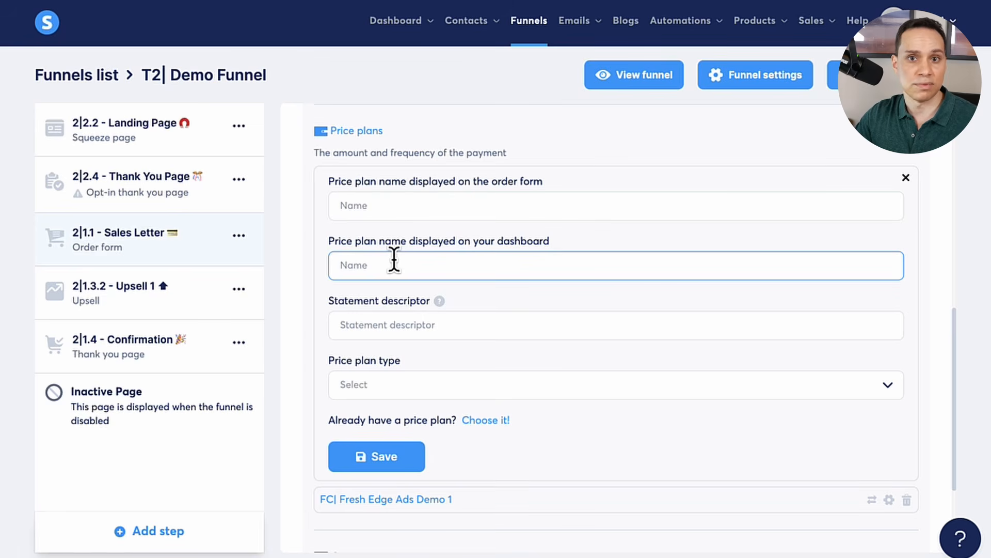
click(366, 331)
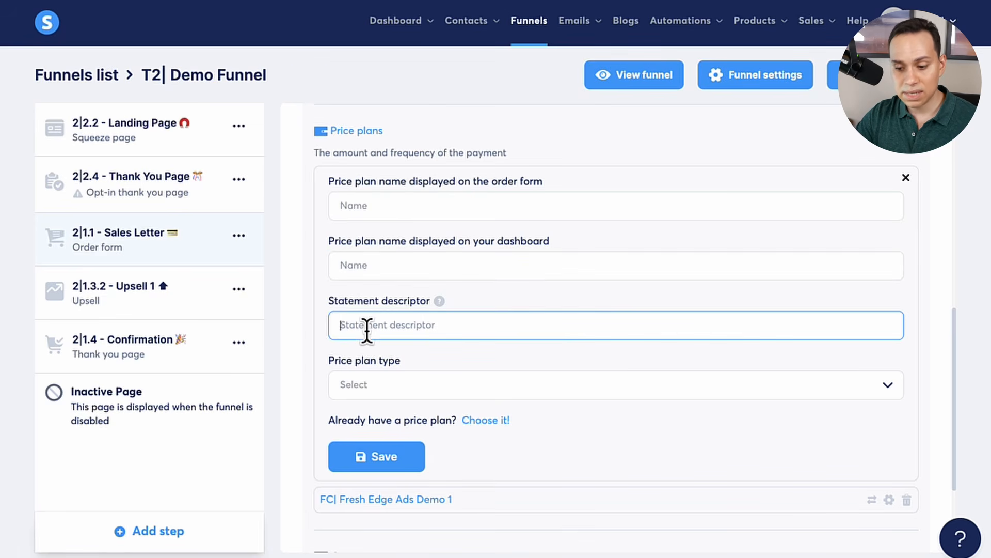
click(438, 301)
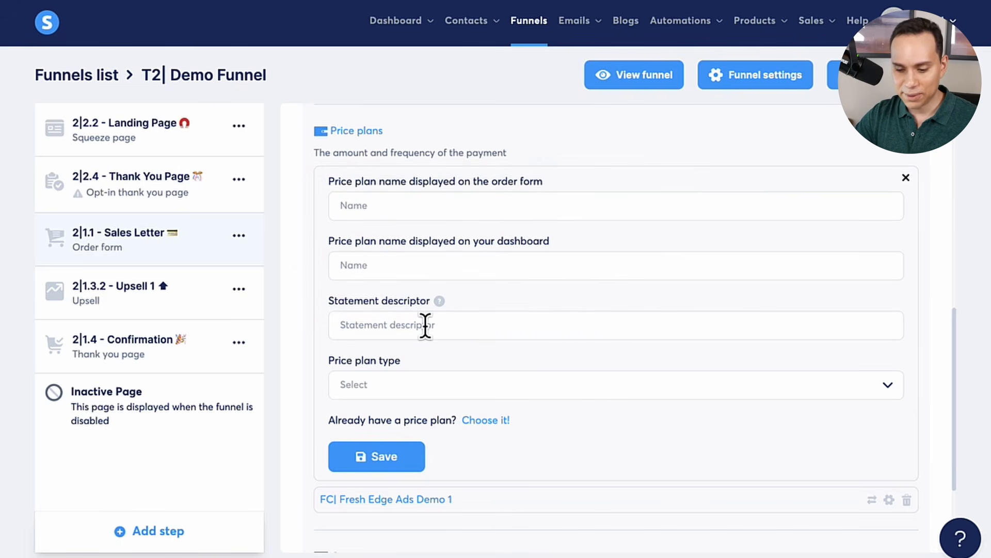
Step: Switch the new price plan's type to Payment plan and Subscription in turn to examine their trial and recurring payment options
click(383, 385)
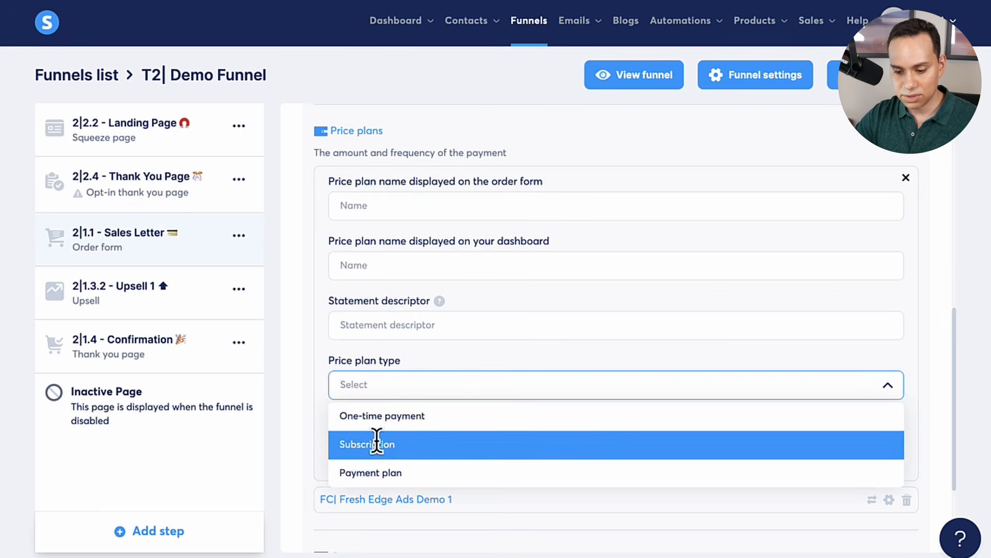
click(376, 472)
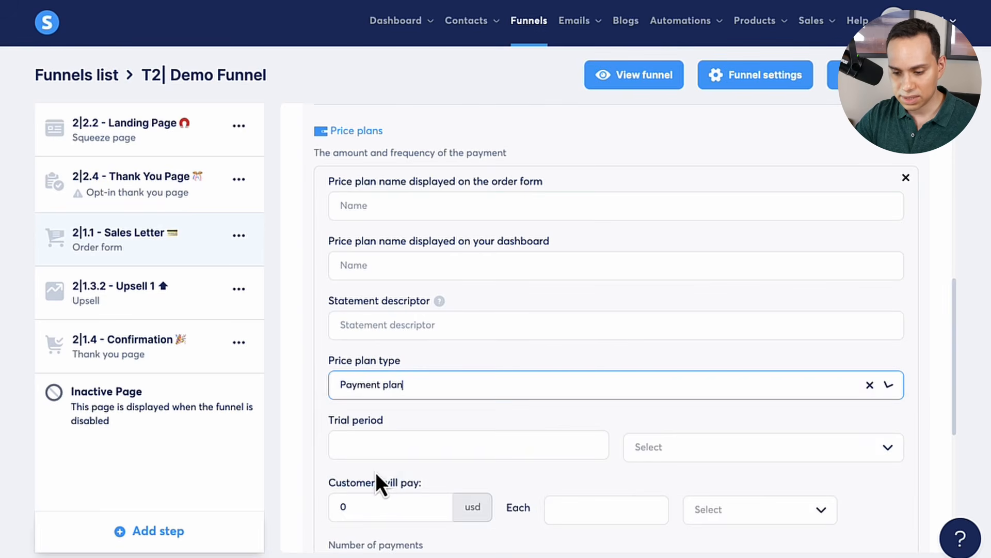
scroll(402, 392, down, 3)
click(444, 258)
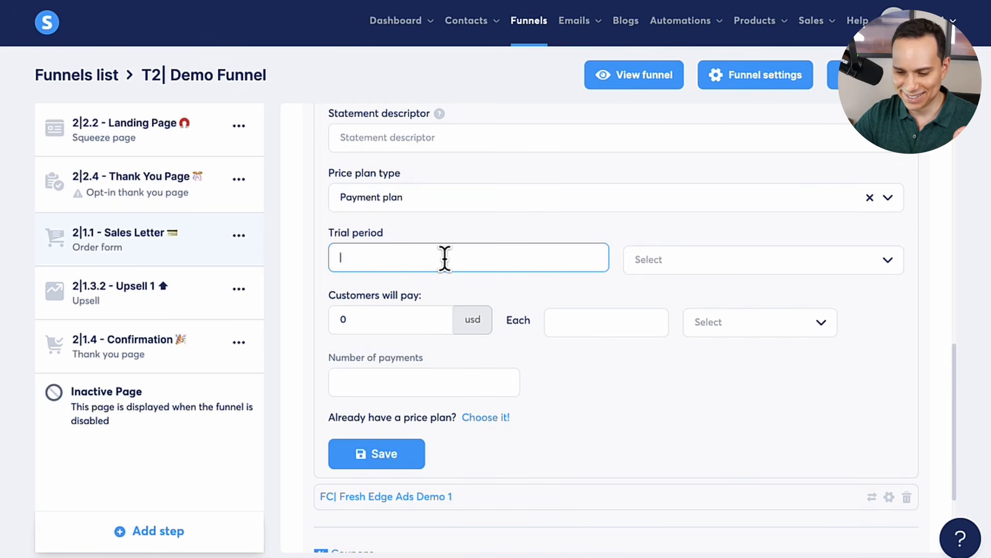
click(476, 204)
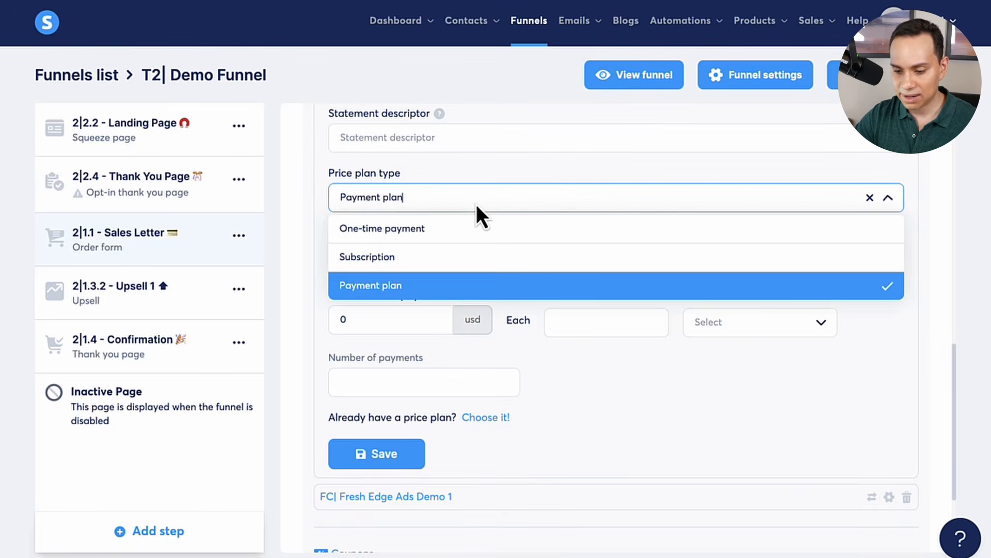
click(395, 253)
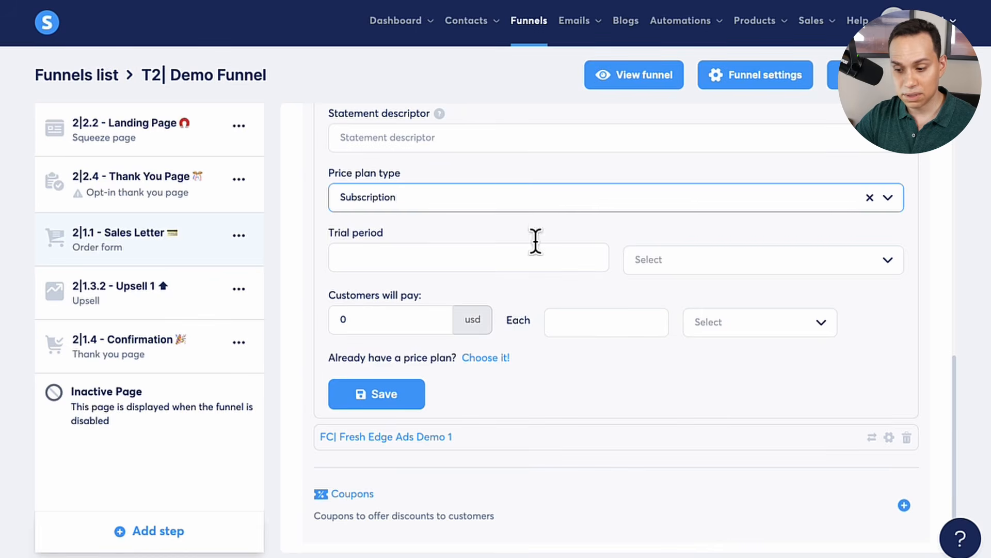
click(526, 188)
click(516, 197)
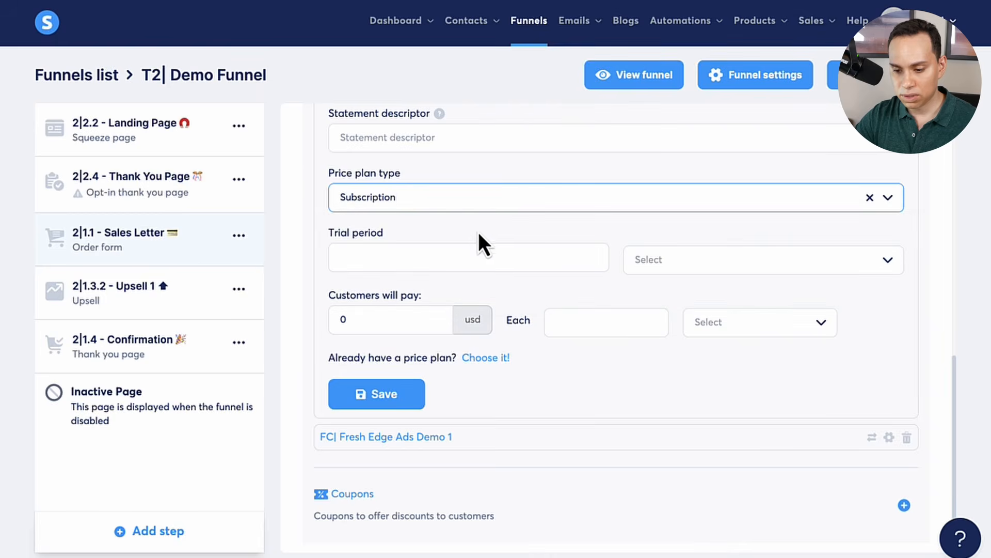
Step: Set the new price plan's type to One-time payment with a payment amount of 50 USD
click(473, 208)
click(441, 229)
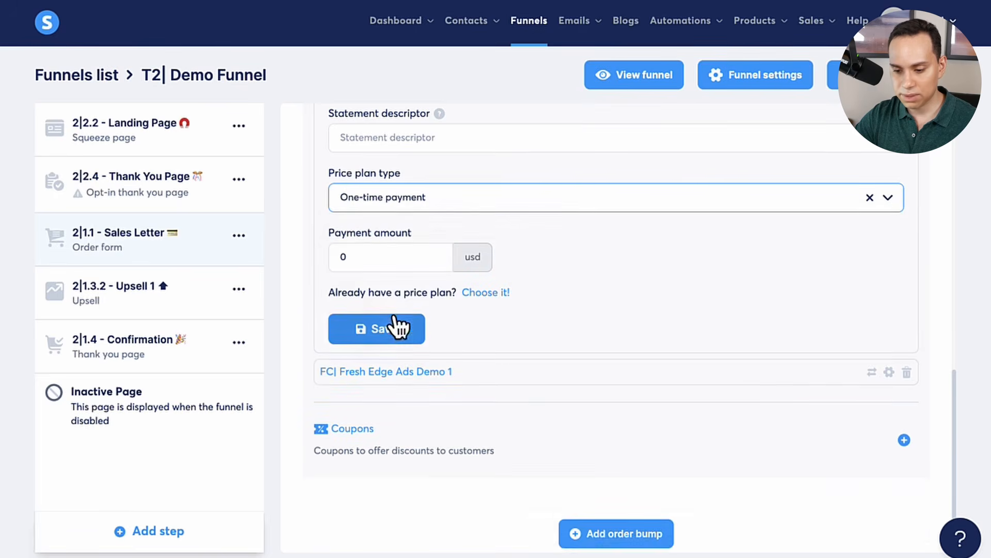
click(409, 258)
key(ctrl+a)
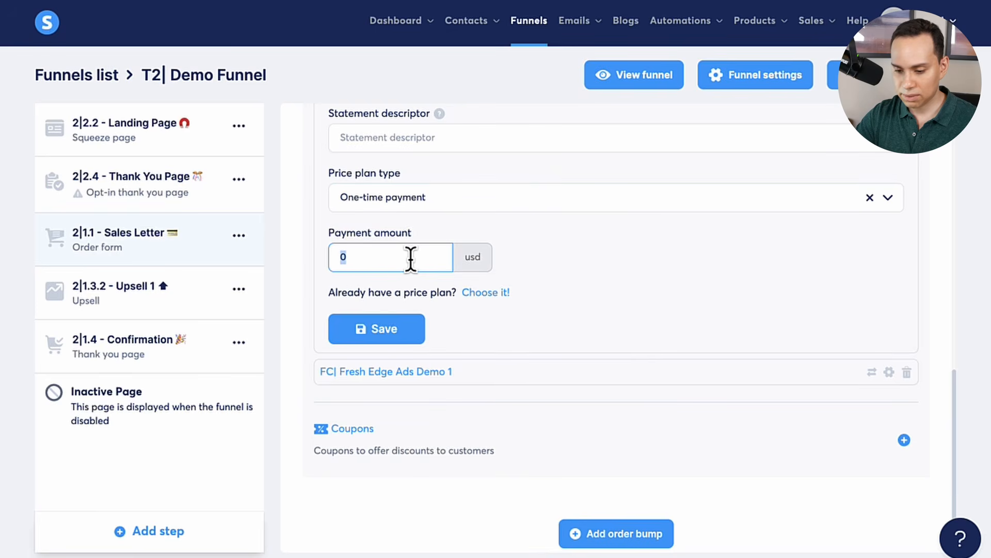
text(50)
click(377, 336)
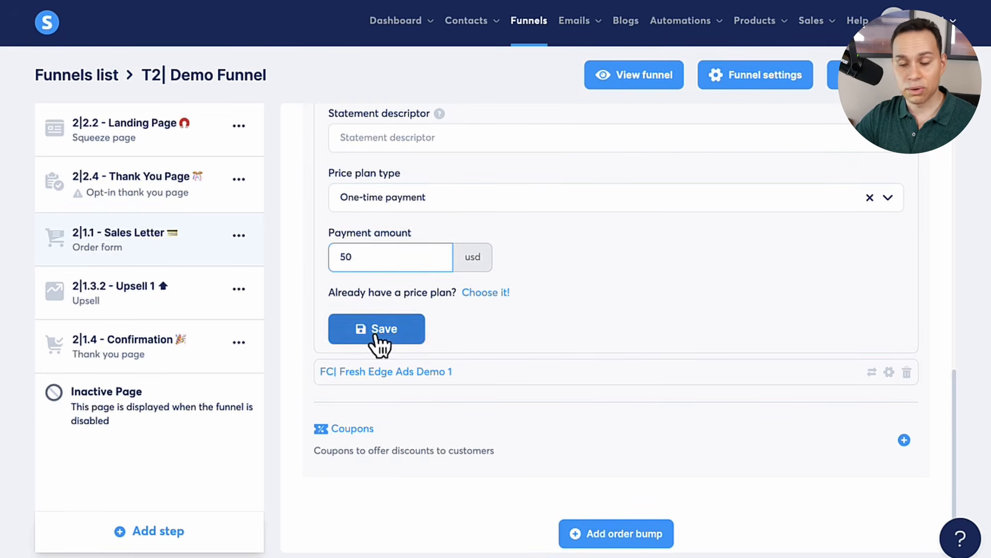
scroll(699, 280, up, 1)
scroll(699, 280, up, 1)
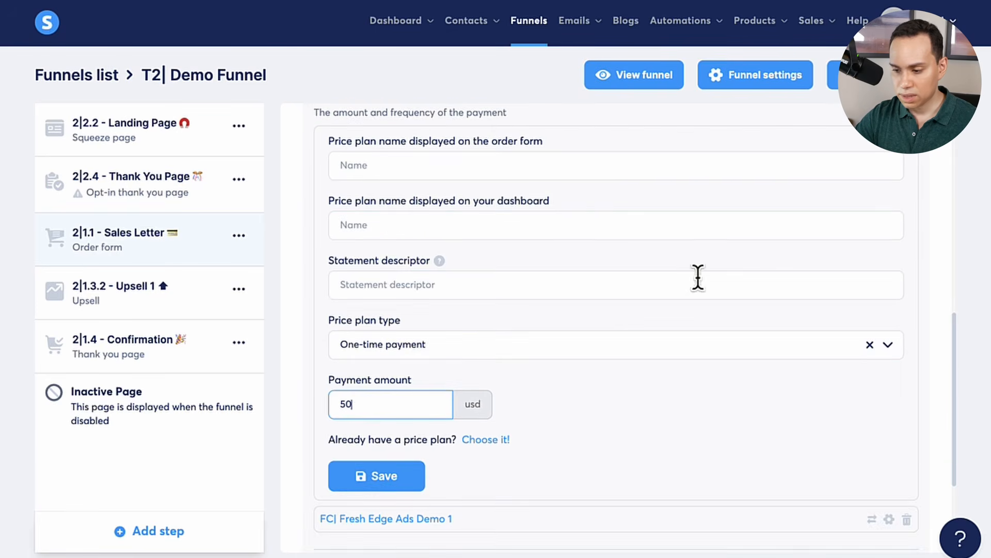
Step: Discard the unsaved new price plan and add a digital product order bump to the Sales Letter step
scroll(885, 221, up, 1)
click(906, 196)
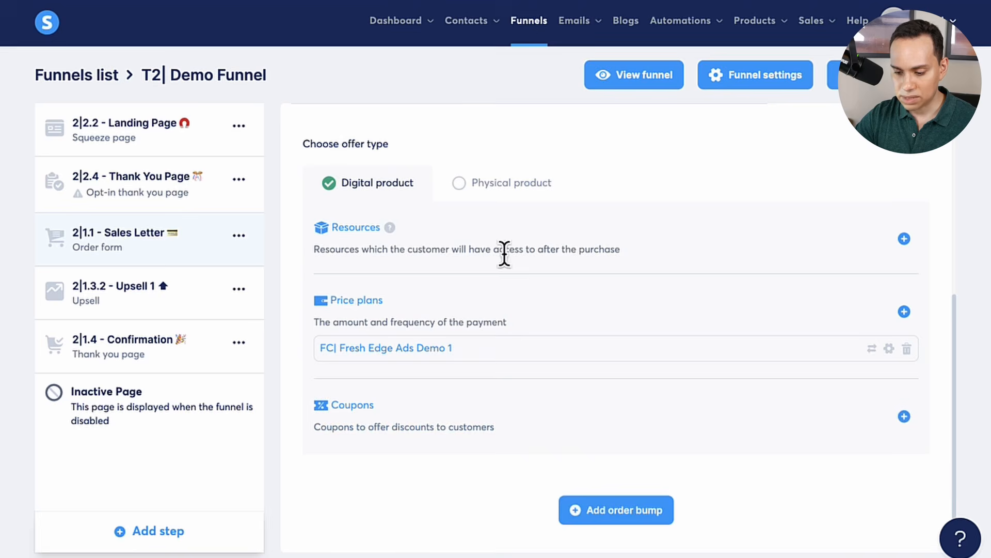
click(610, 512)
scroll(528, 366, down, 2)
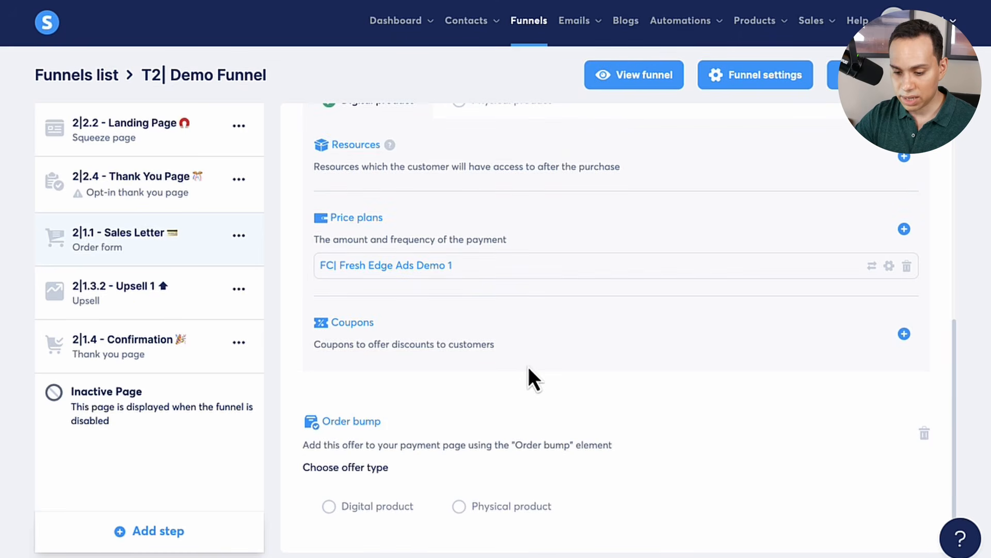
click(381, 506)
scroll(382, 506, down, 3)
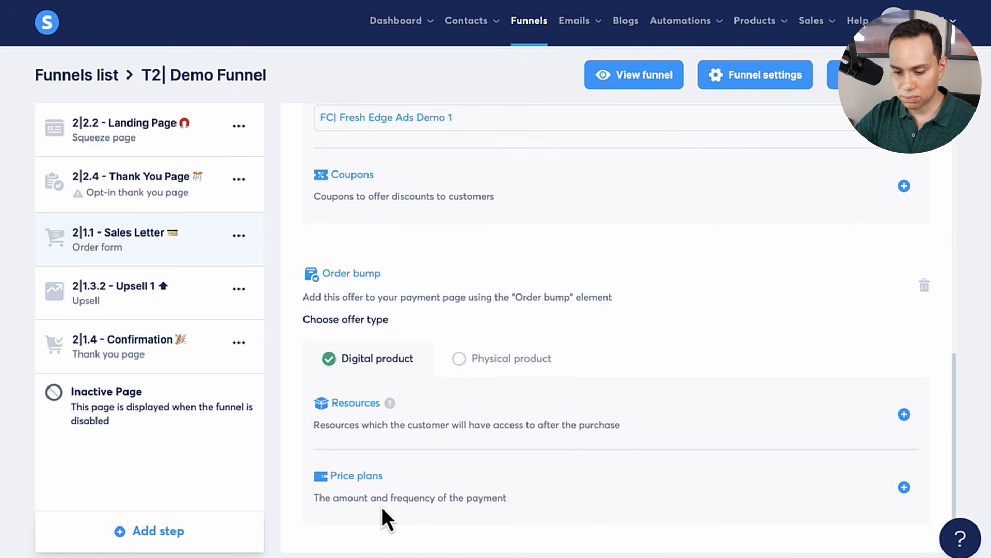
click(904, 487)
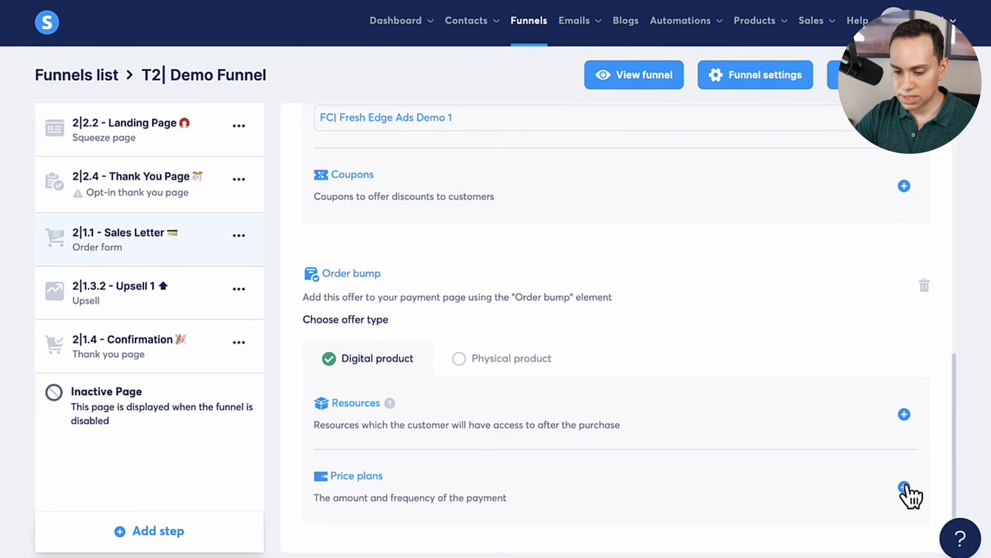
scroll(640, 372, down, 4)
click(537, 445)
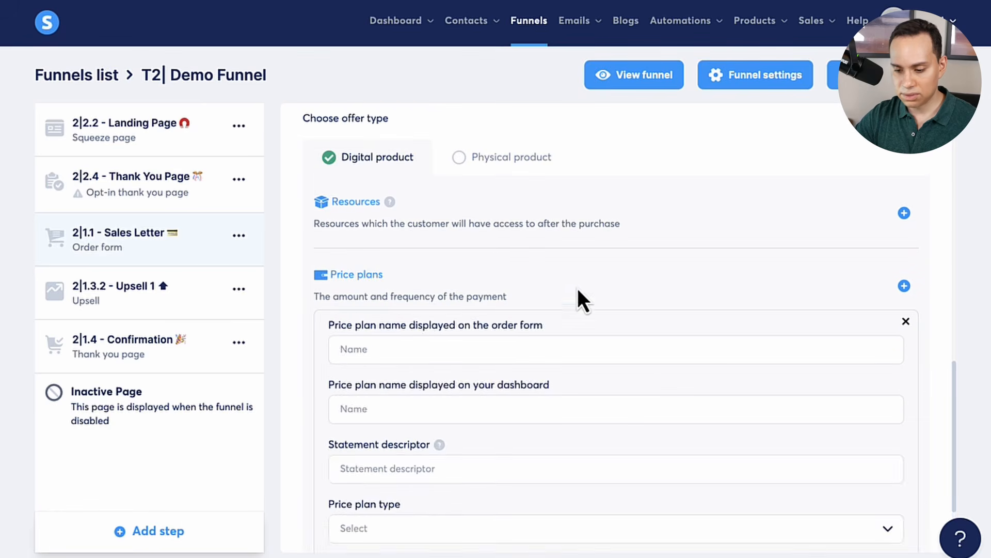
scroll(577, 288, down, 2)
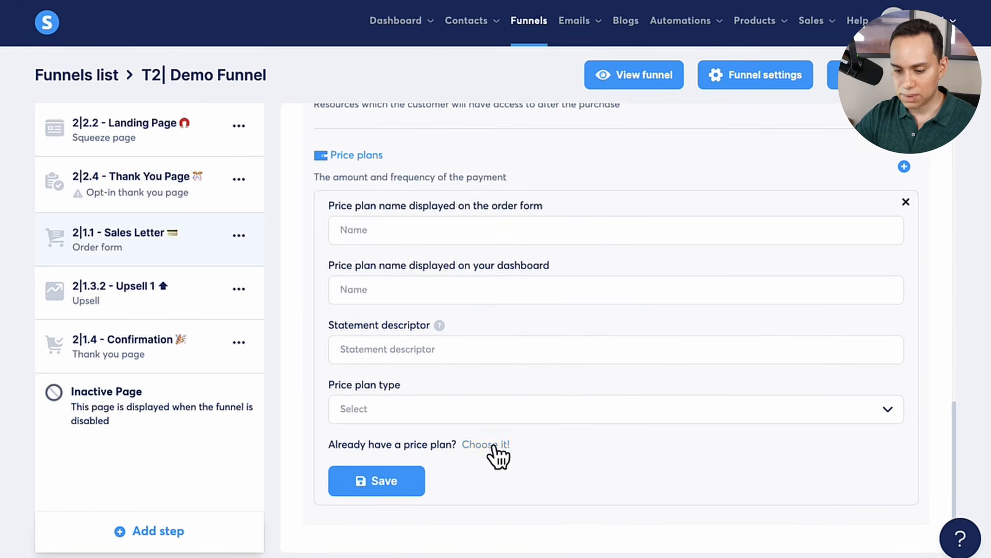
click(906, 201)
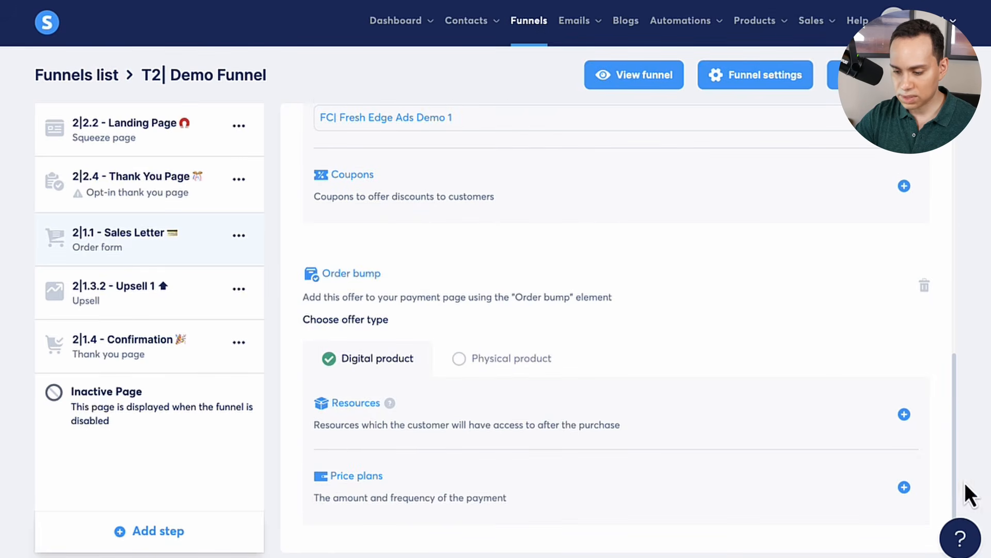
Step: Attach the existing price plan FC| Fresh Edge Ads Demo 1 to the order bump and save it
click(904, 487)
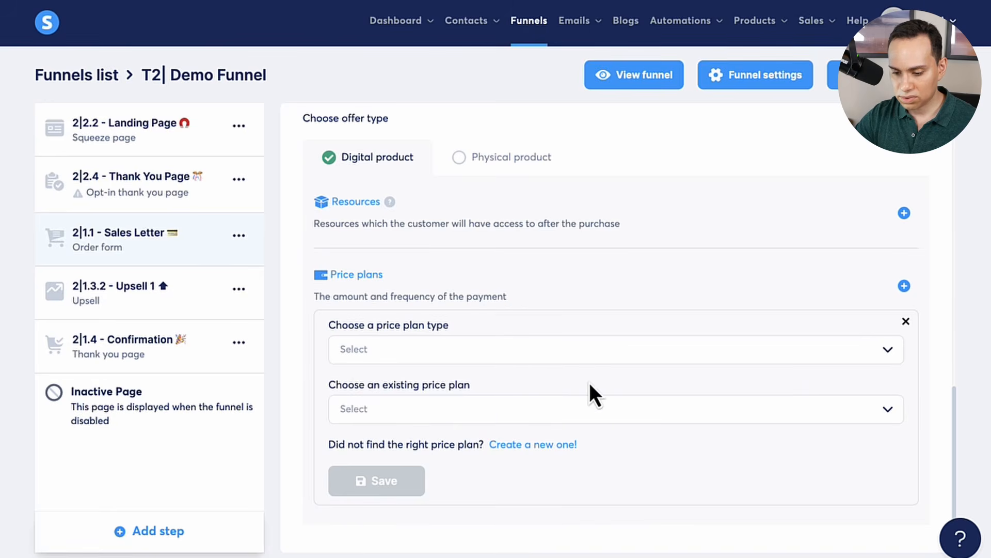
click(548, 417)
click(417, 448)
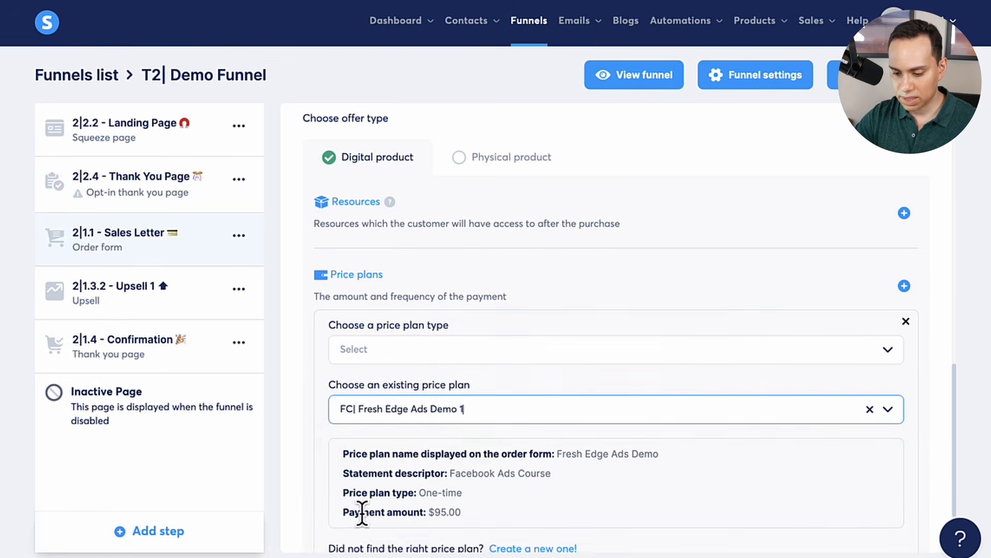
scroll(408, 447, down, 2)
click(386, 486)
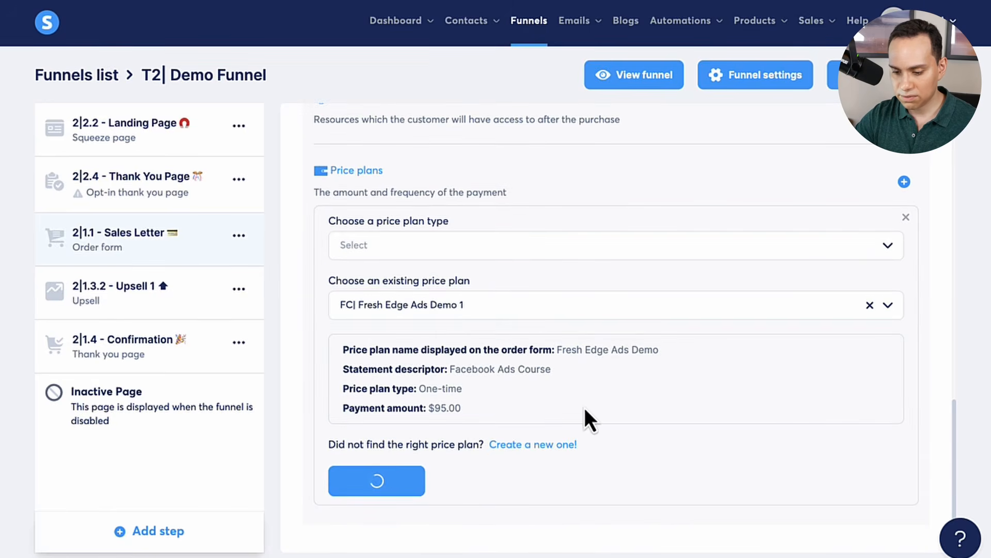
Step: Open the live Sales Letter page and advance its order form past the contact details to the billing information
scroll(528, 390, up, 6)
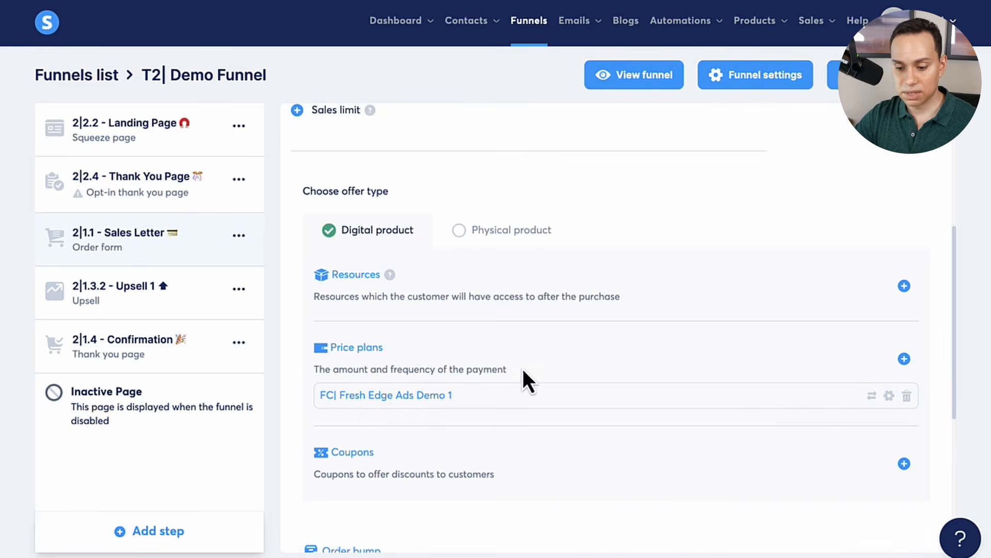
scroll(616, 326, up, 5)
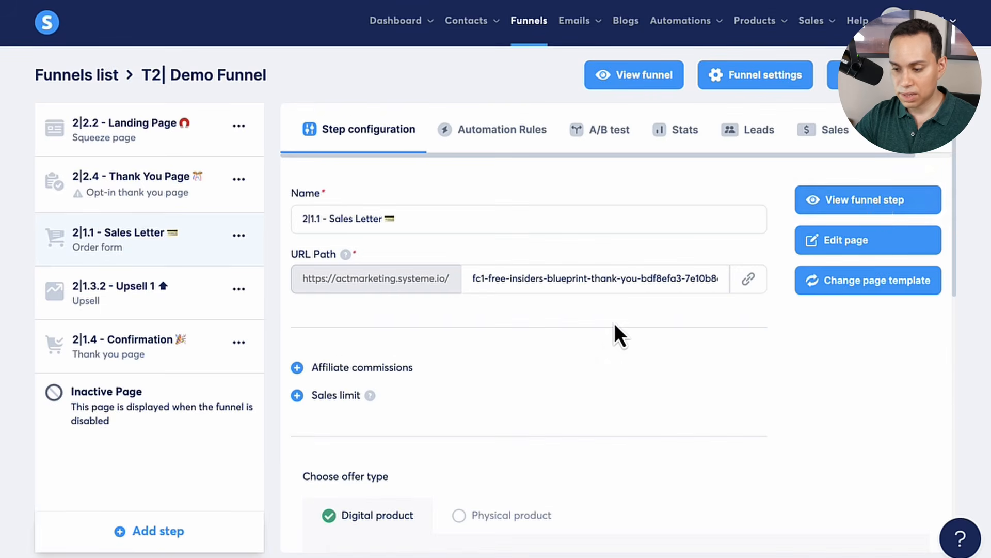
click(876, 204)
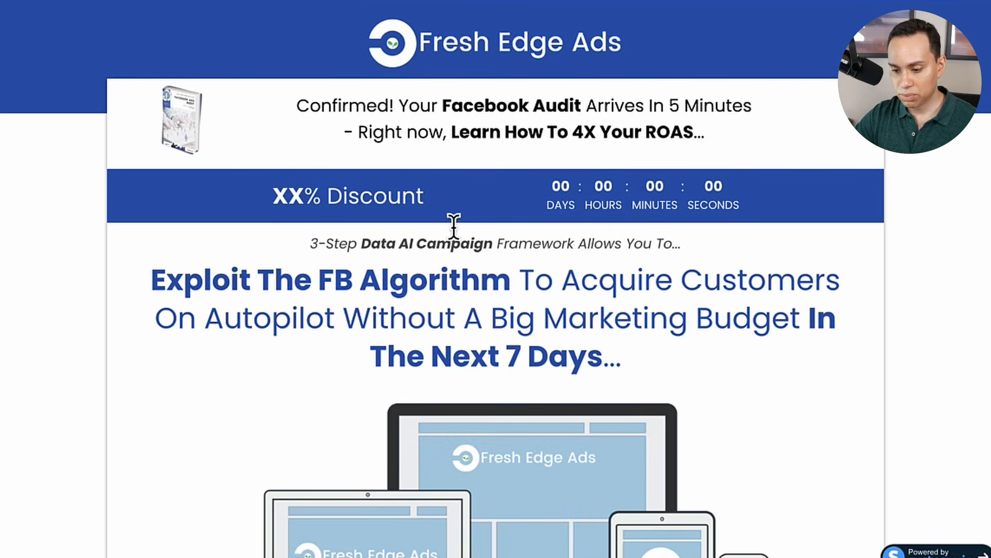
scroll(305, 261, down, 20)
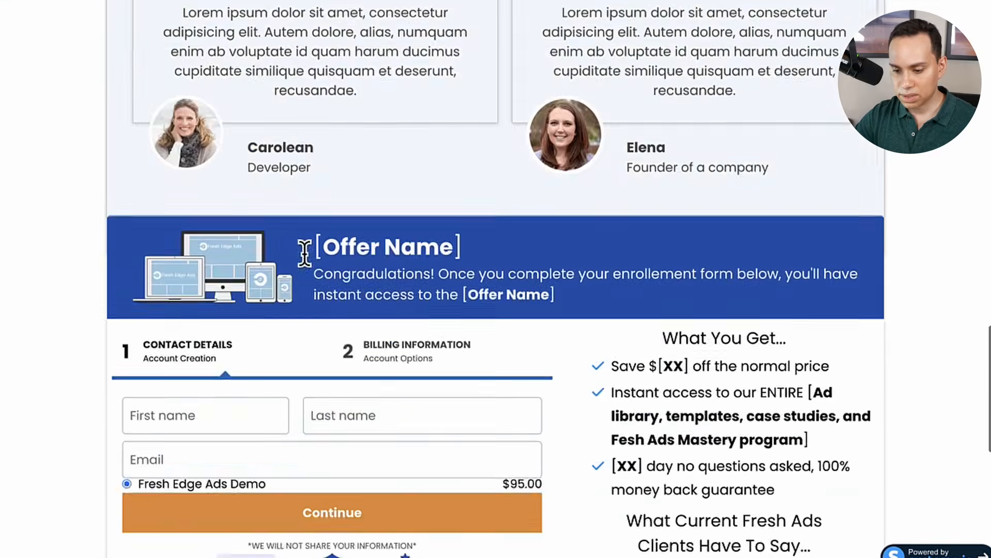
scroll(304, 253, down, 6)
scroll(304, 253, up, 3)
scroll(305, 253, down, 1)
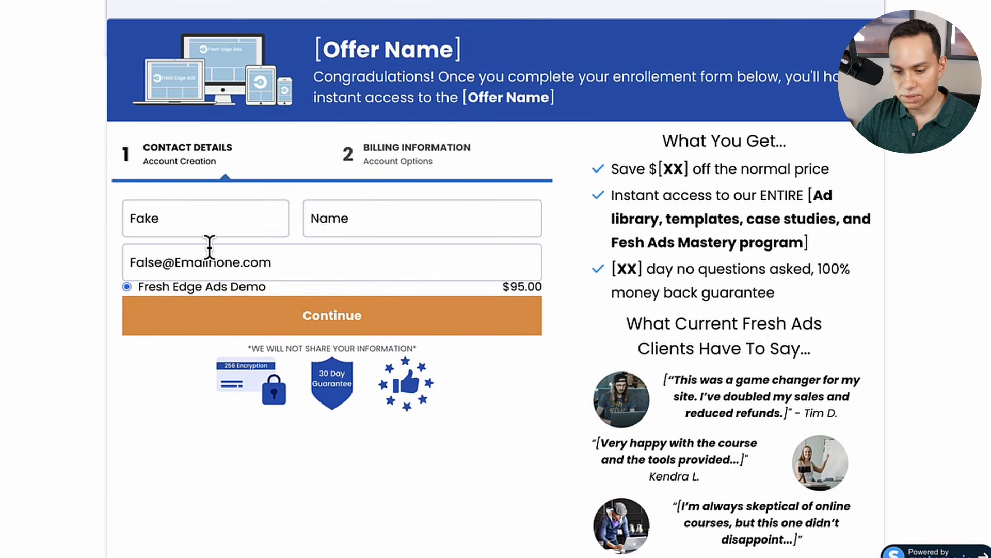
click(293, 316)
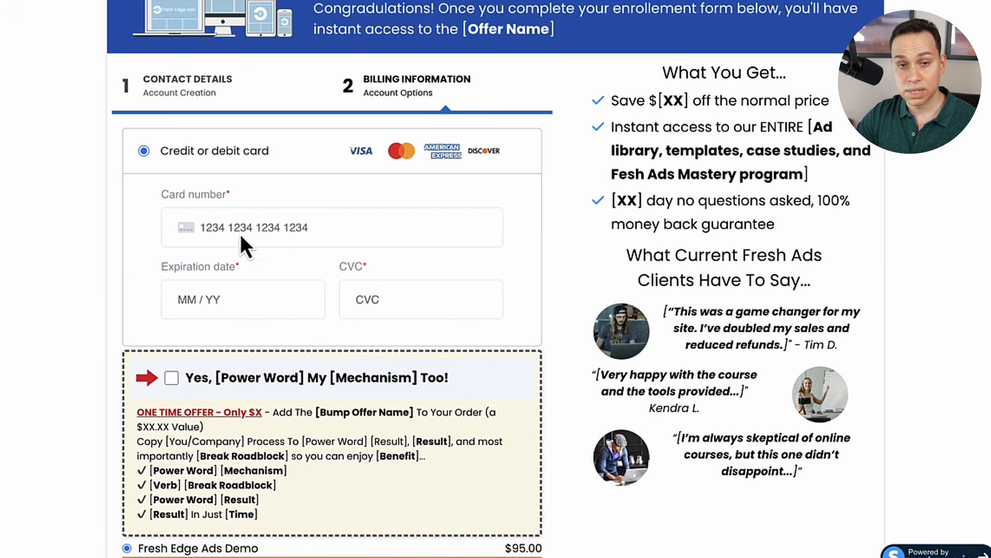
Step: Select the order bump on the live order form and compare its offer text with its price in the order summary
scroll(278, 228, down, 2)
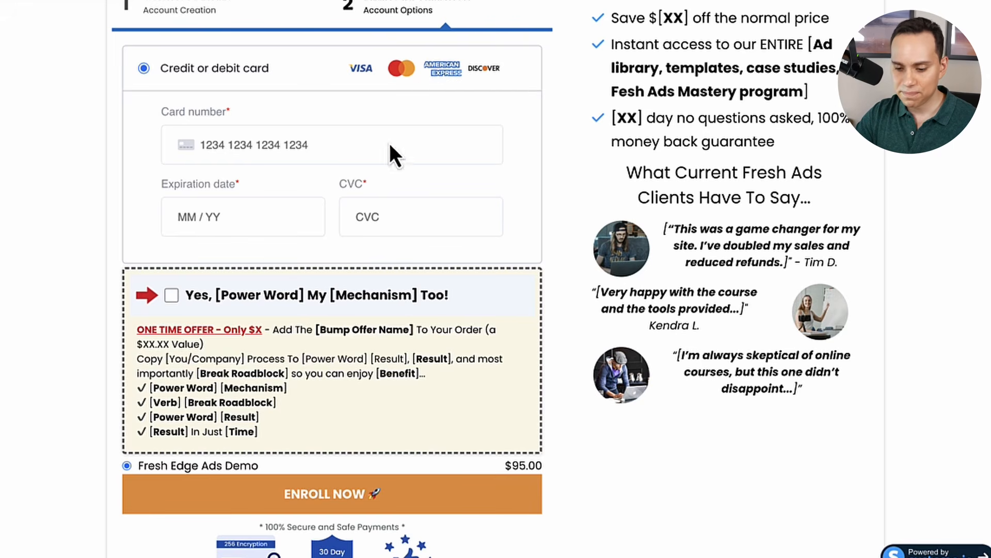
scroll(209, 261, down, 2)
scroll(209, 261, down, 1)
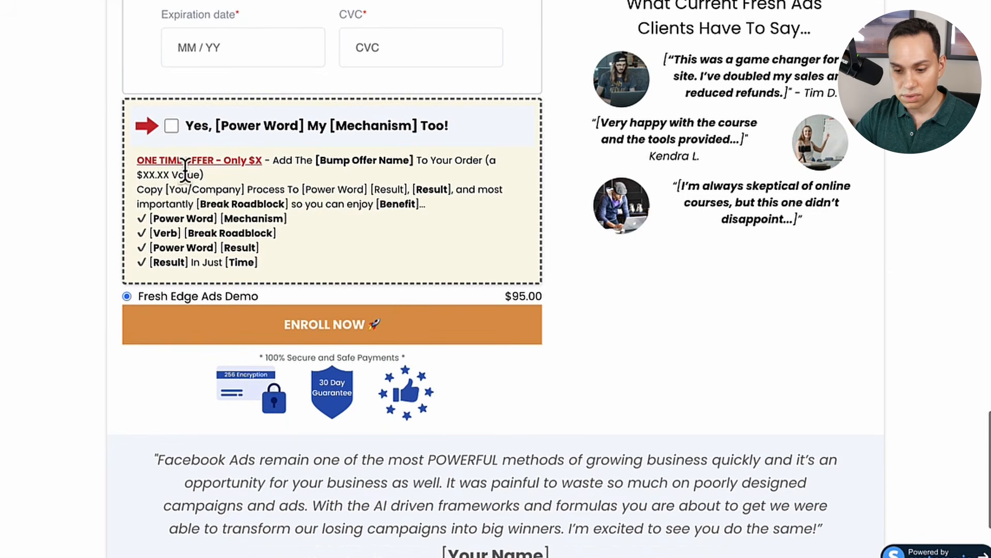
click(171, 127)
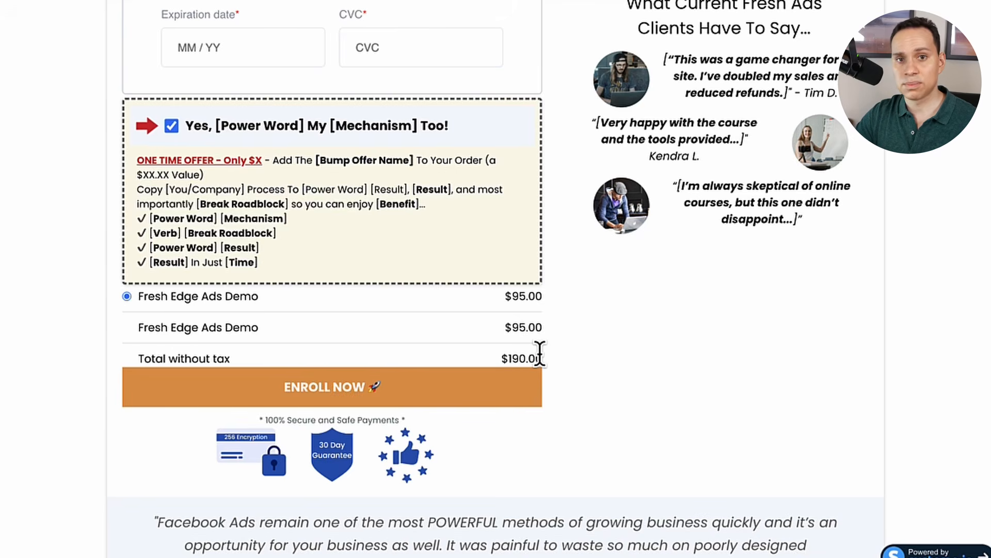
scroll(234, 227, up, 1)
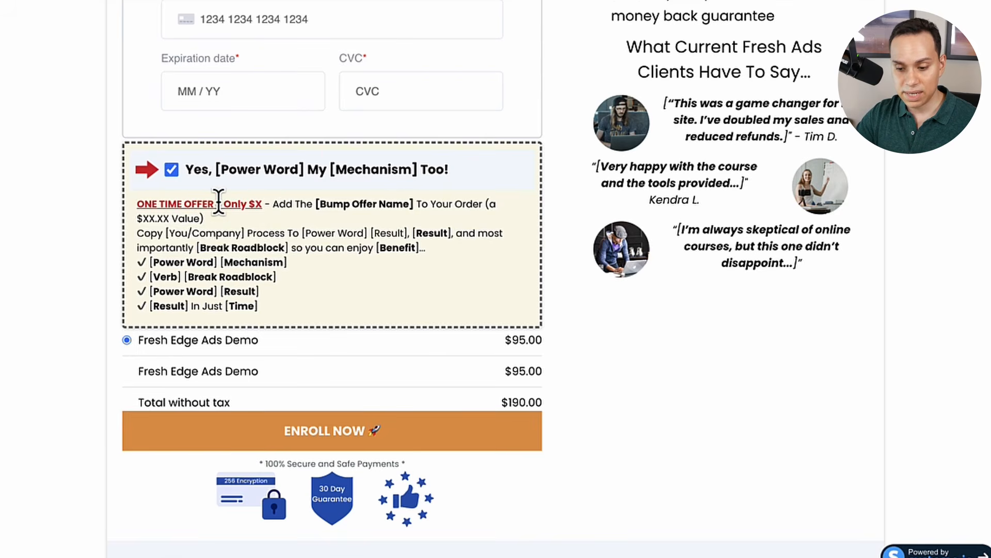
drag(247, 204, 277, 204)
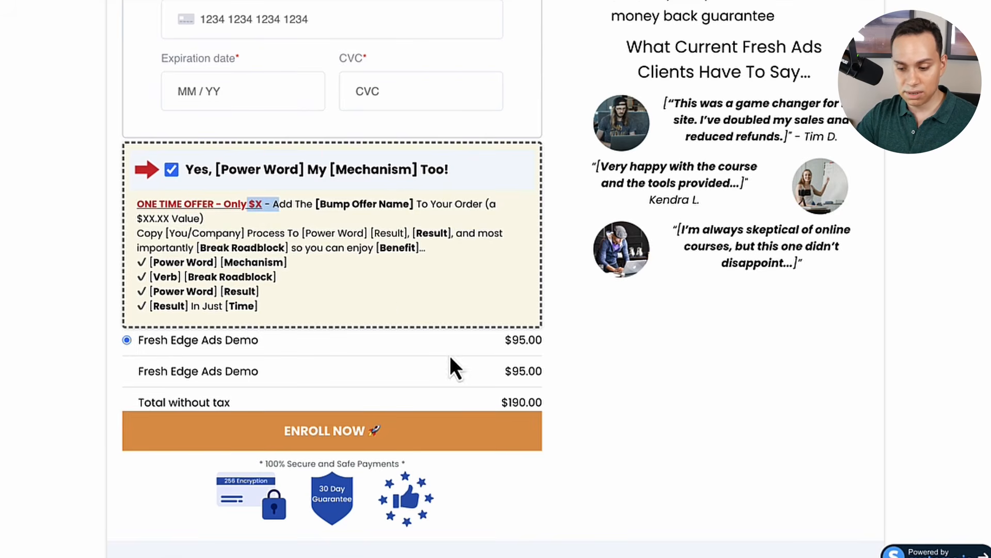
drag(505, 371, 540, 373)
scroll(539, 372, up, 3)
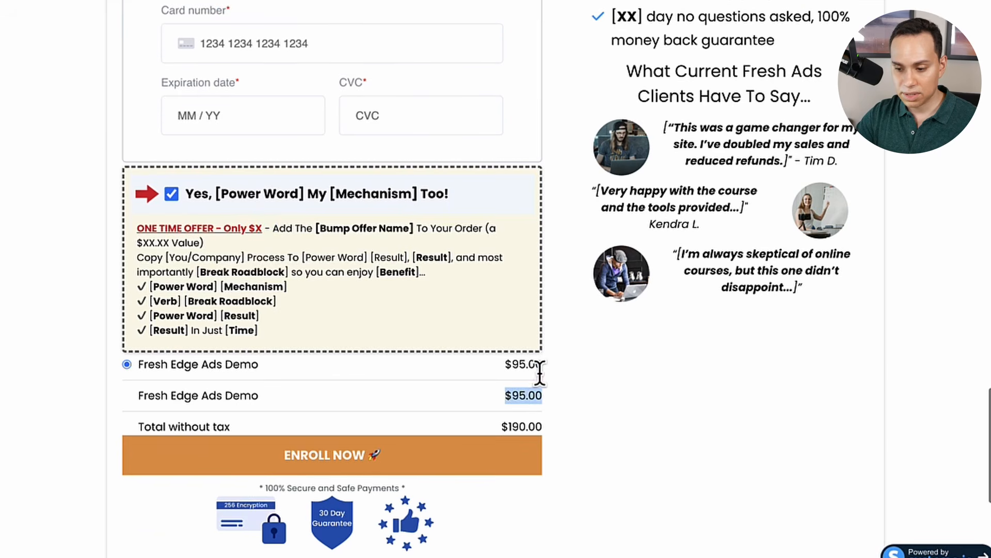
Step: Review the What You Get list, order bump copy, order summary and payment fields on the billing information stage
drag(629, 69, 769, 180)
click(695, 104)
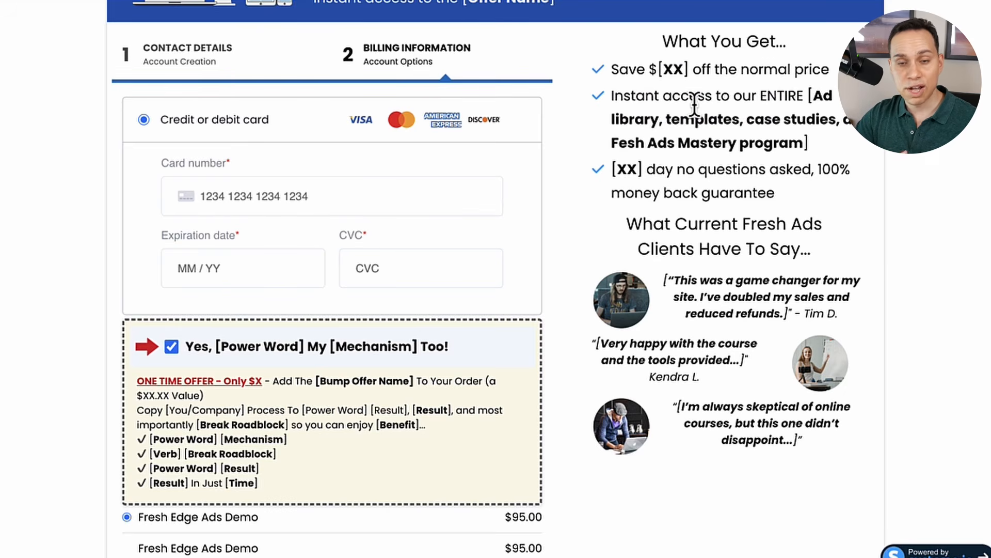
scroll(448, 334, down, 3)
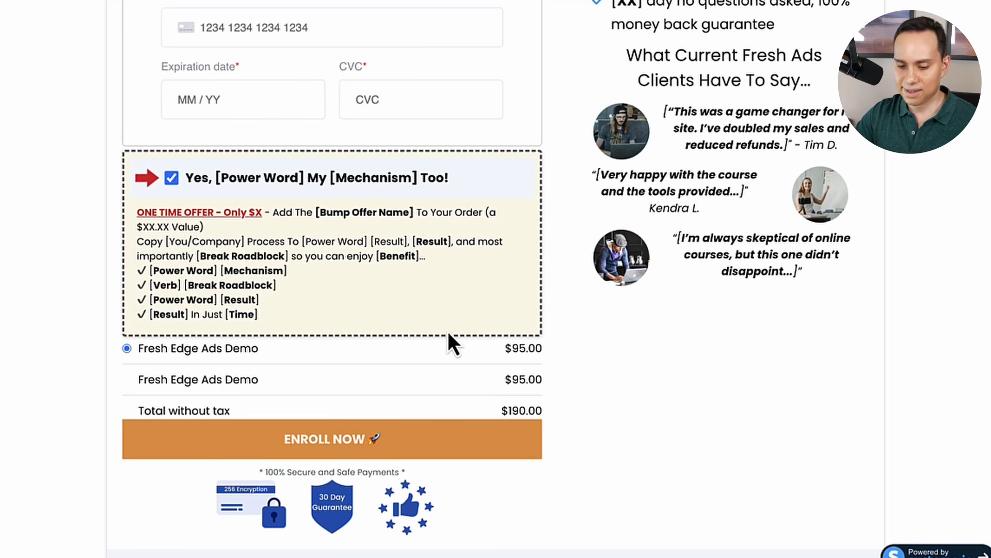
scroll(448, 333, down, 1)
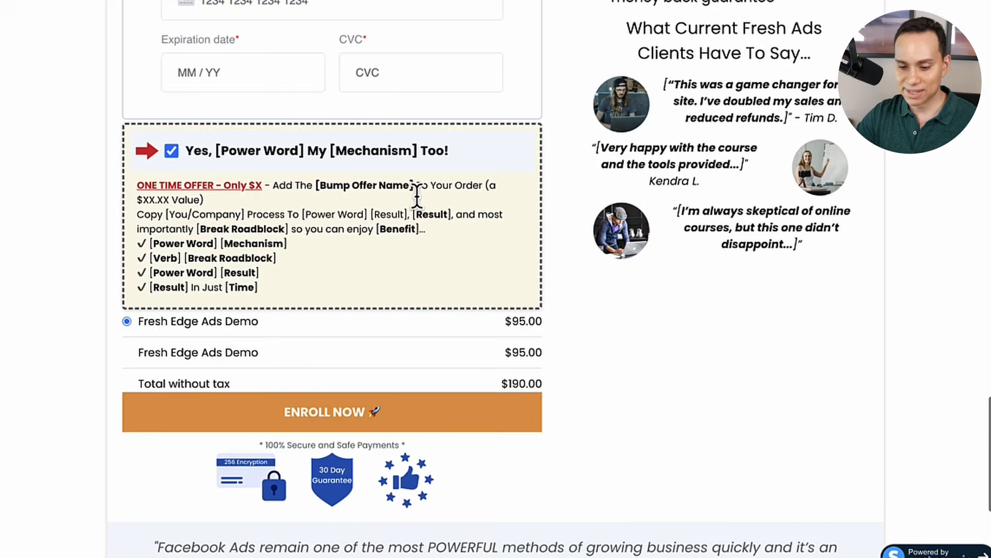
scroll(419, 209, down, 3)
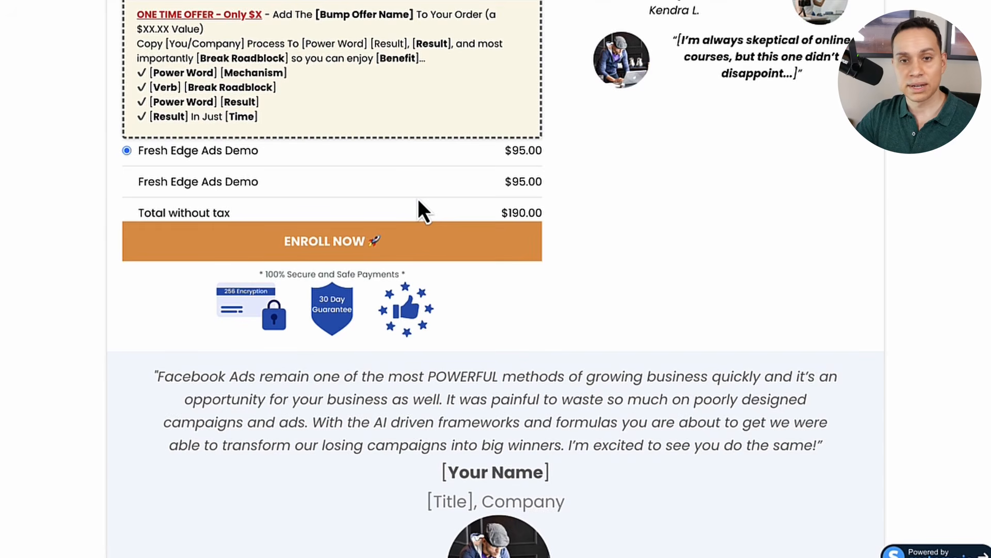
scroll(418, 202, up, 3)
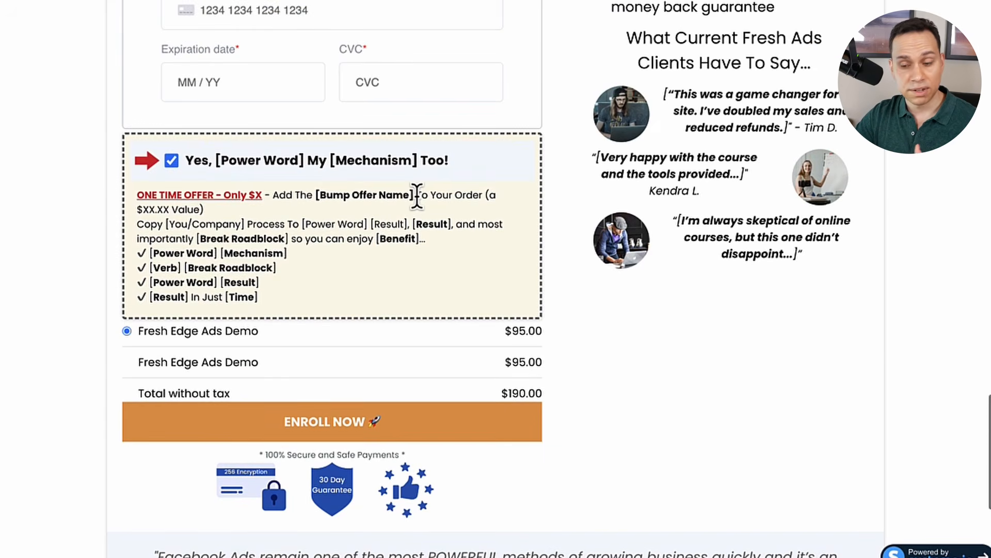
scroll(417, 198, up, 5)
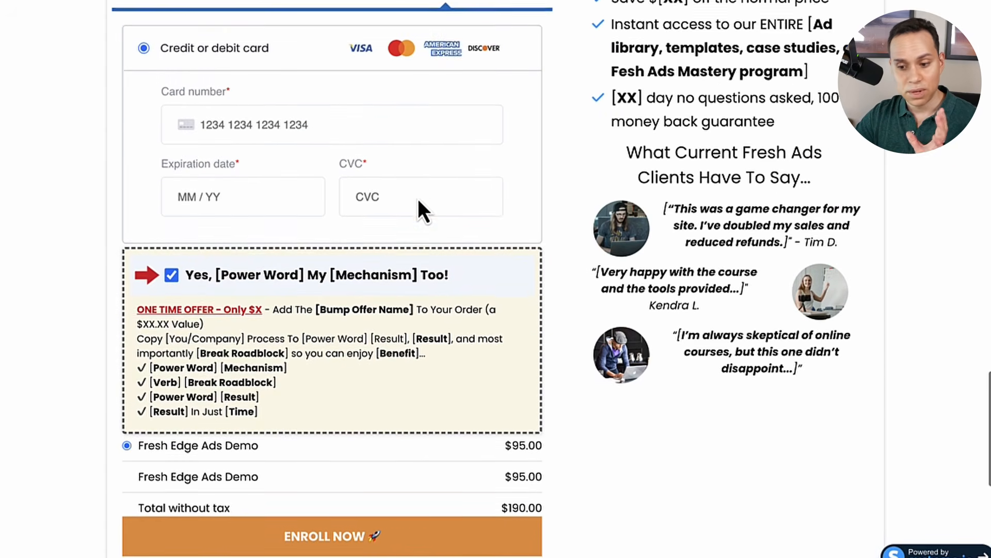
scroll(417, 198, up, 2)
scroll(413, 196, down, 1)
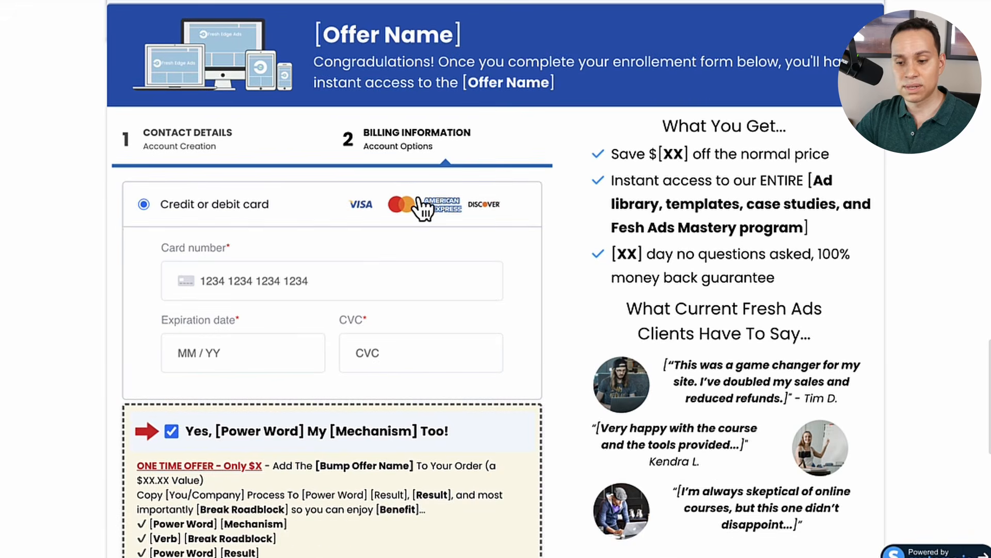